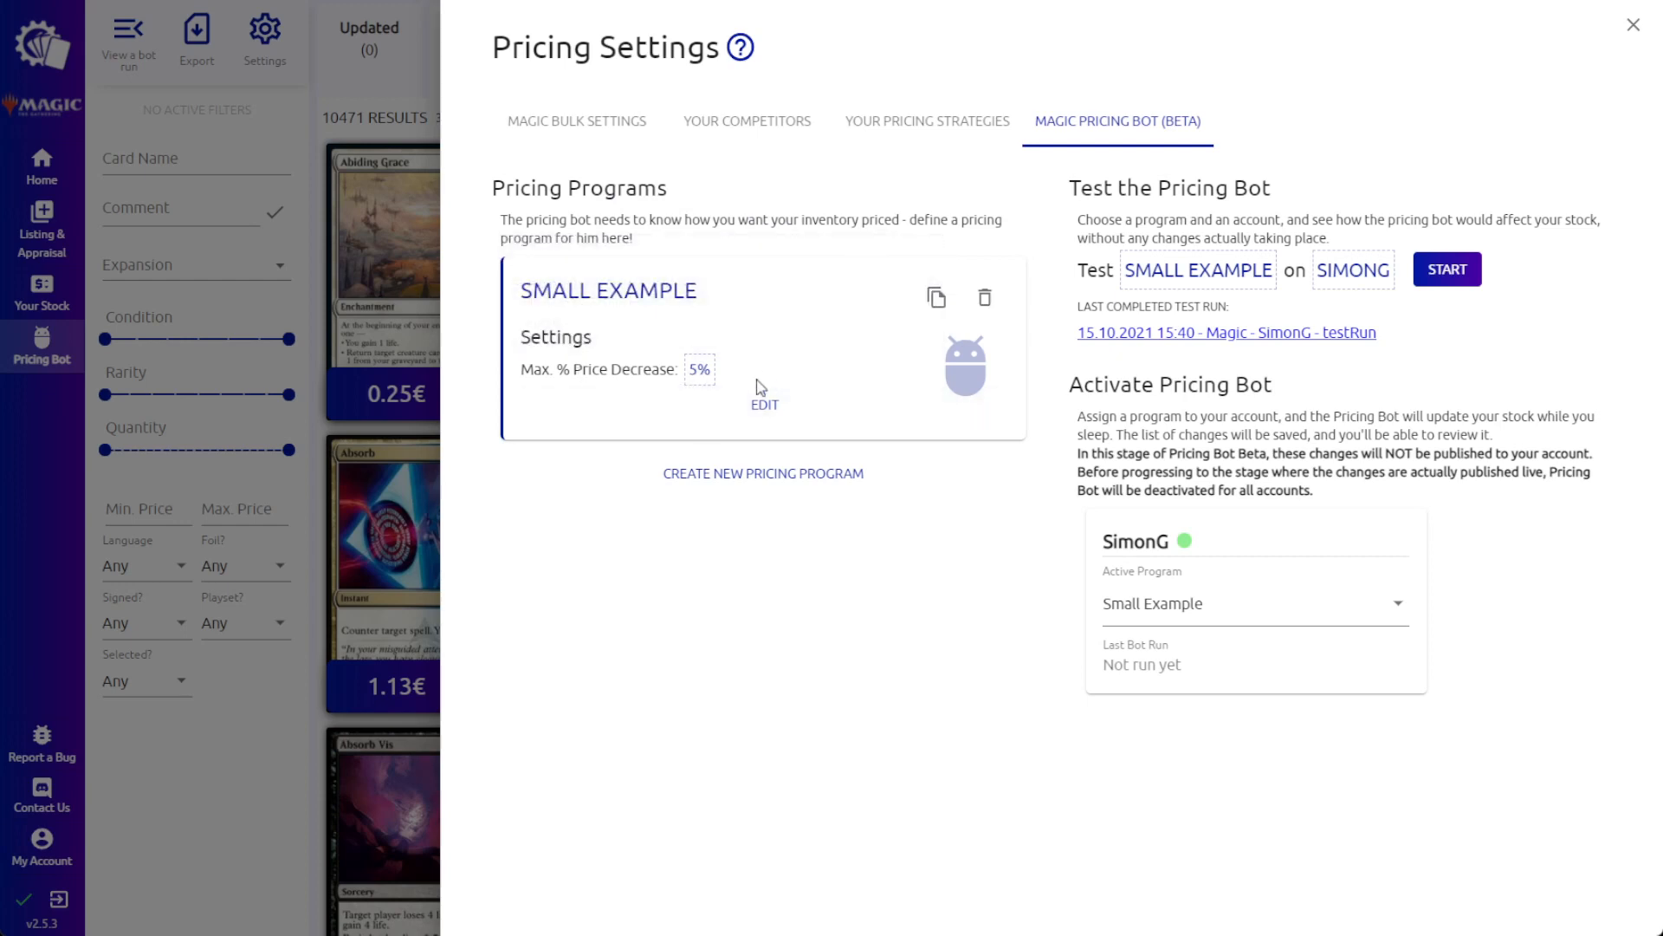
Duplicate the Small Example pricing program and rename the copy as Bigger Example.
left_click(937, 301)
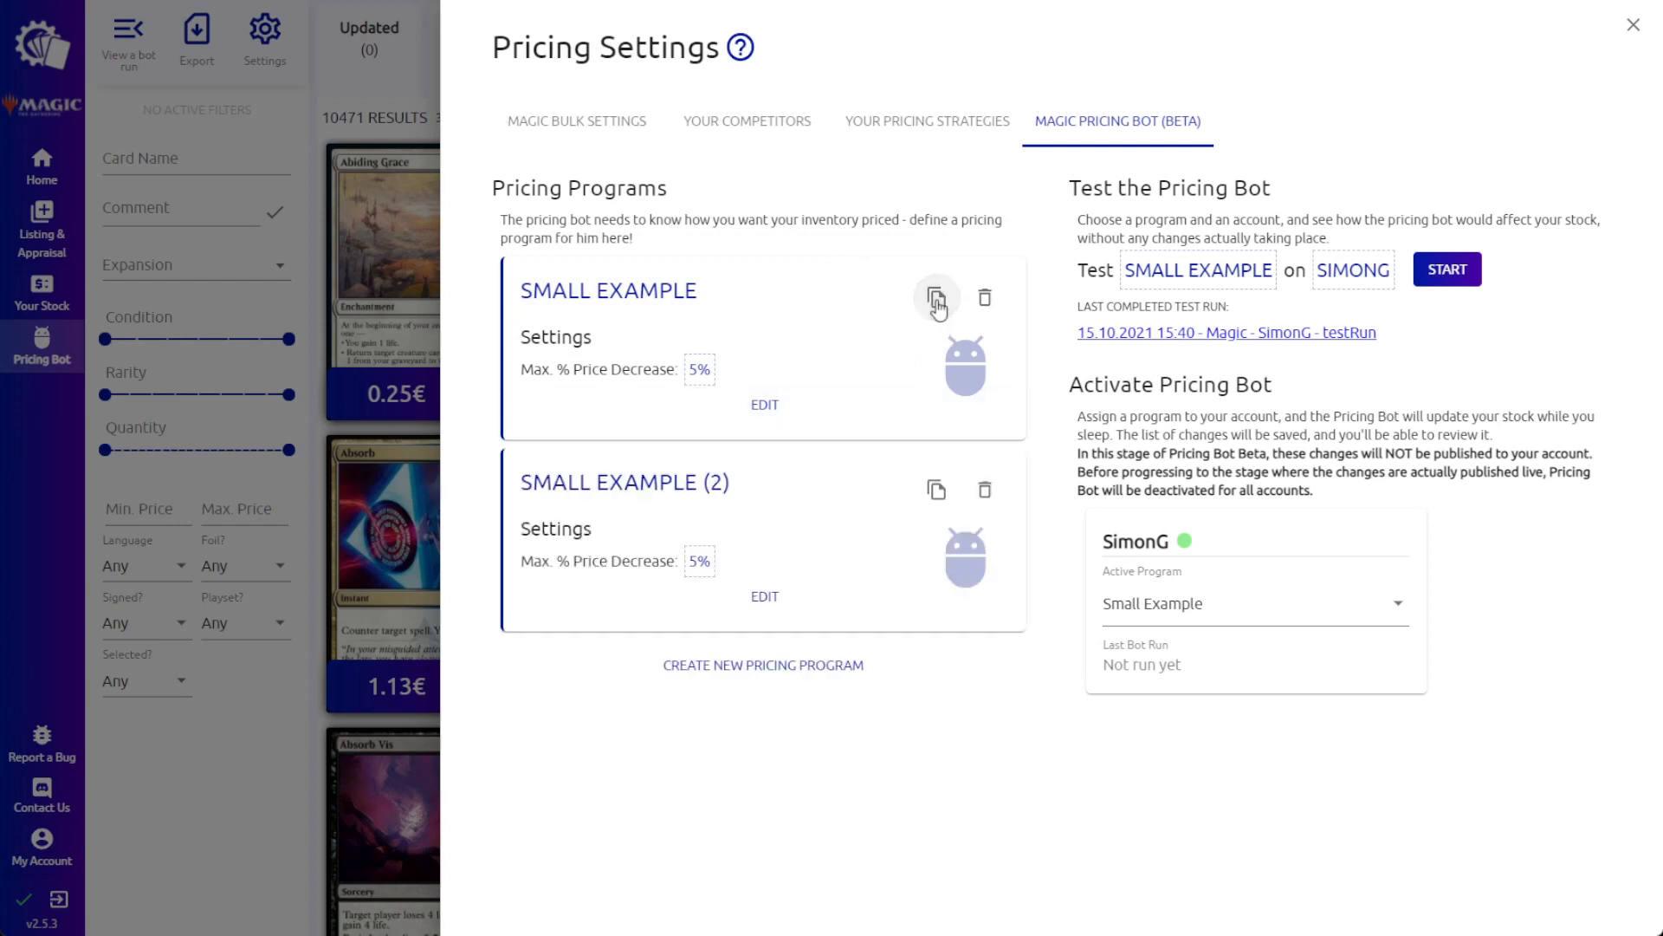
left_click(685, 491)
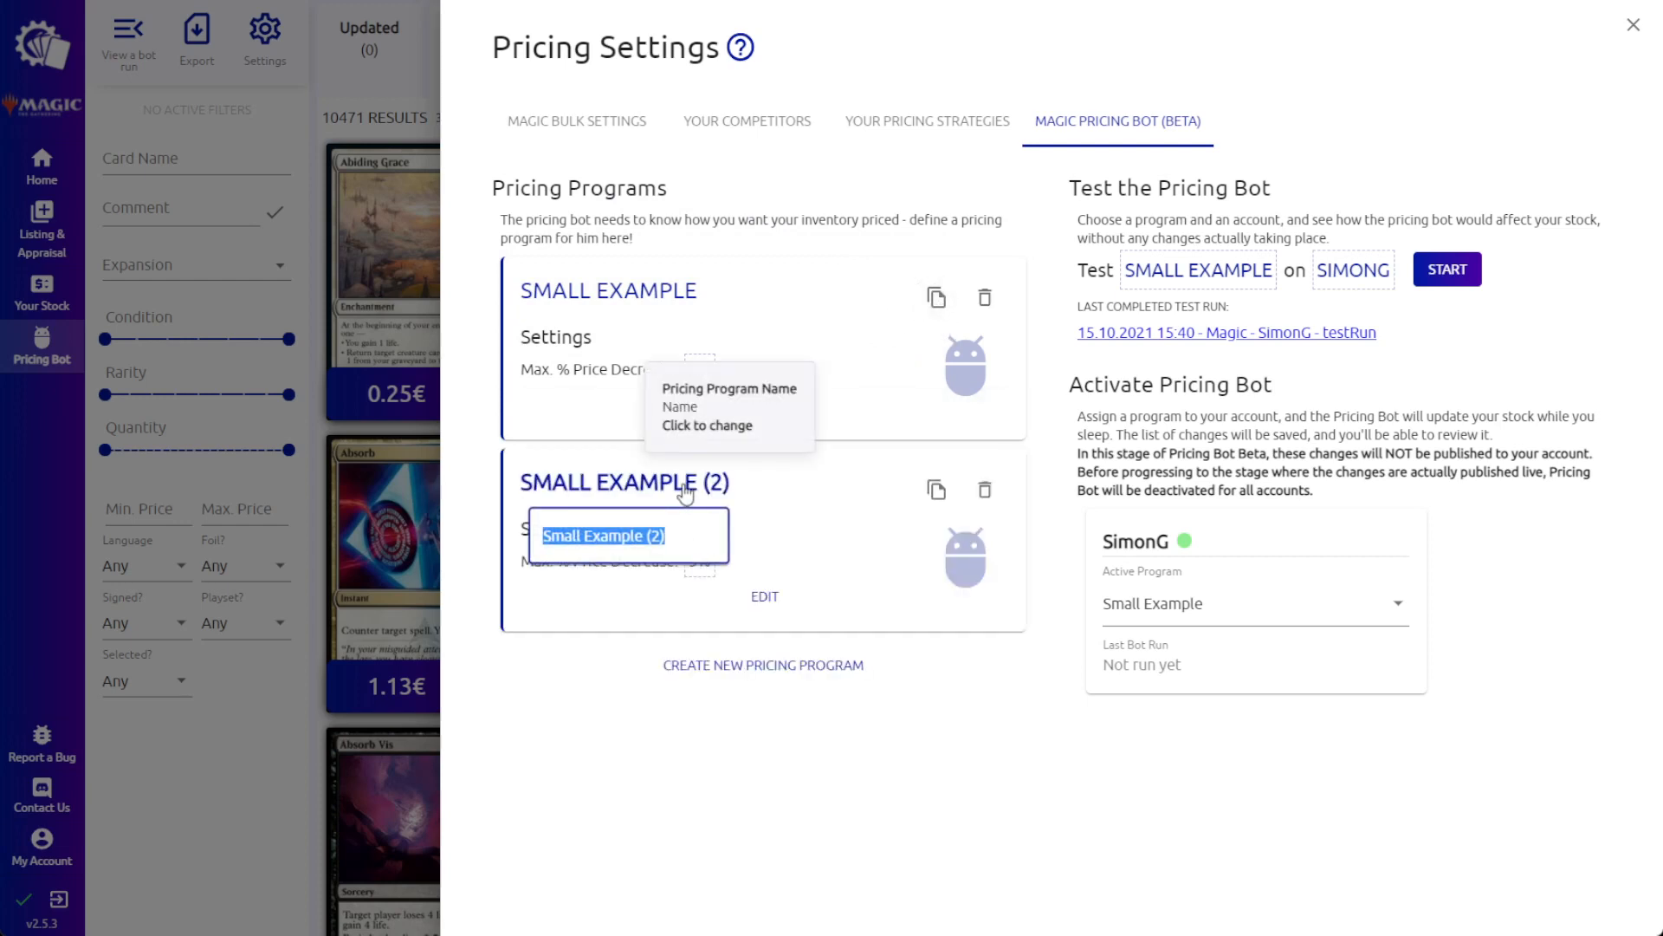
type("Bigg")
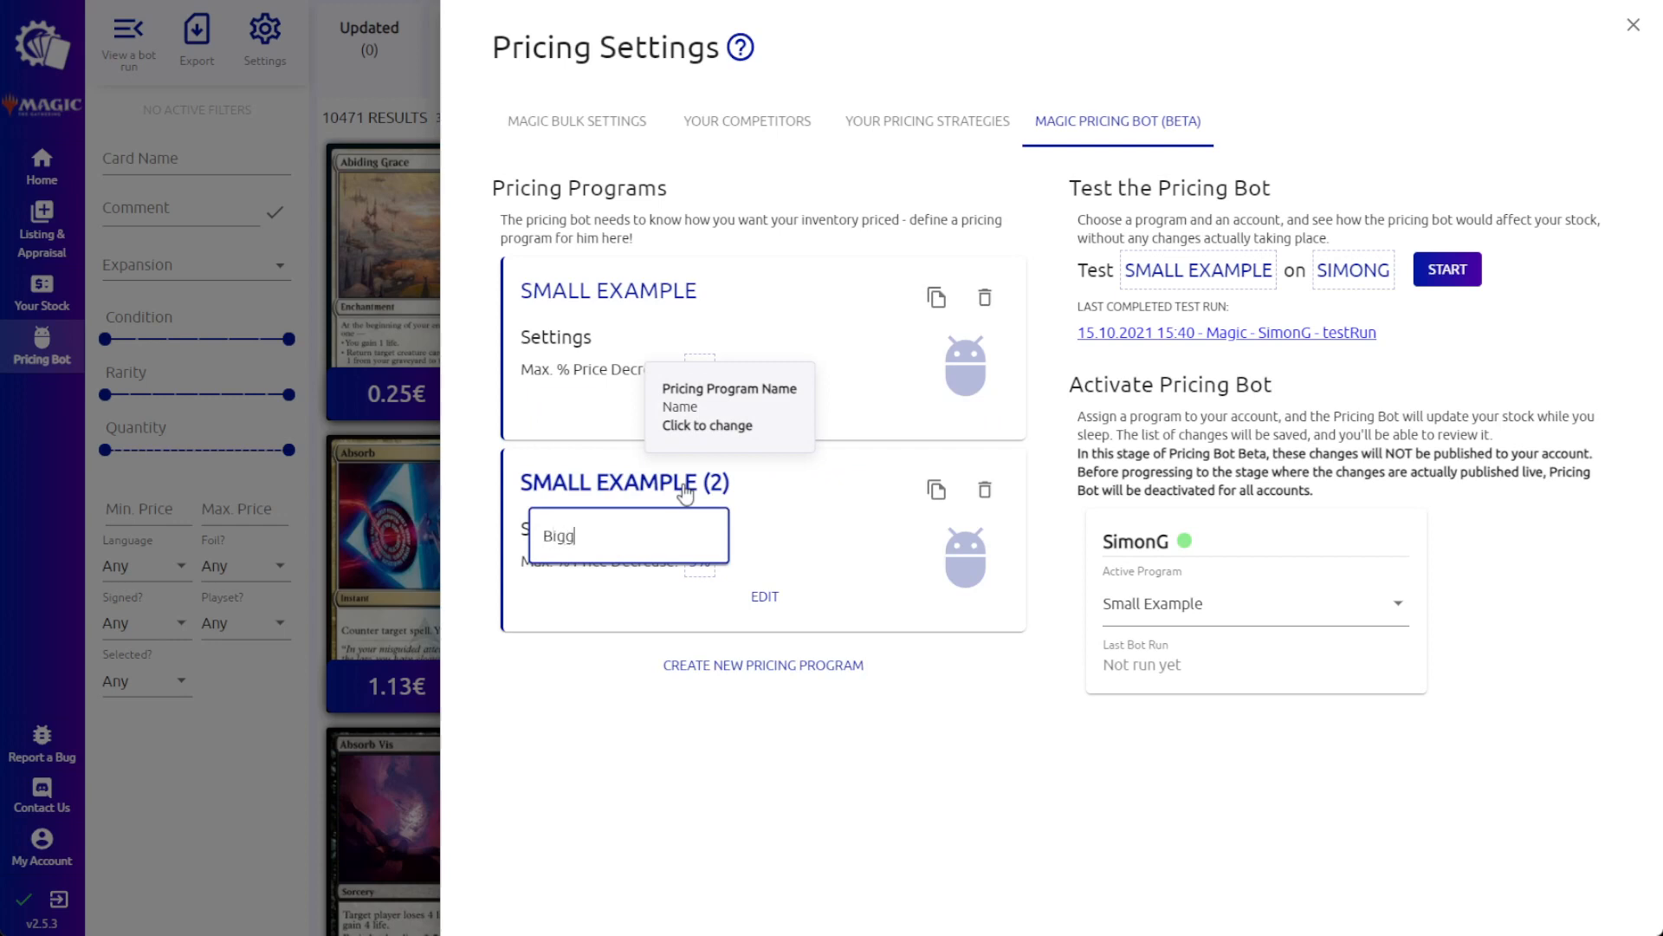
type("er Example")
key("Return")
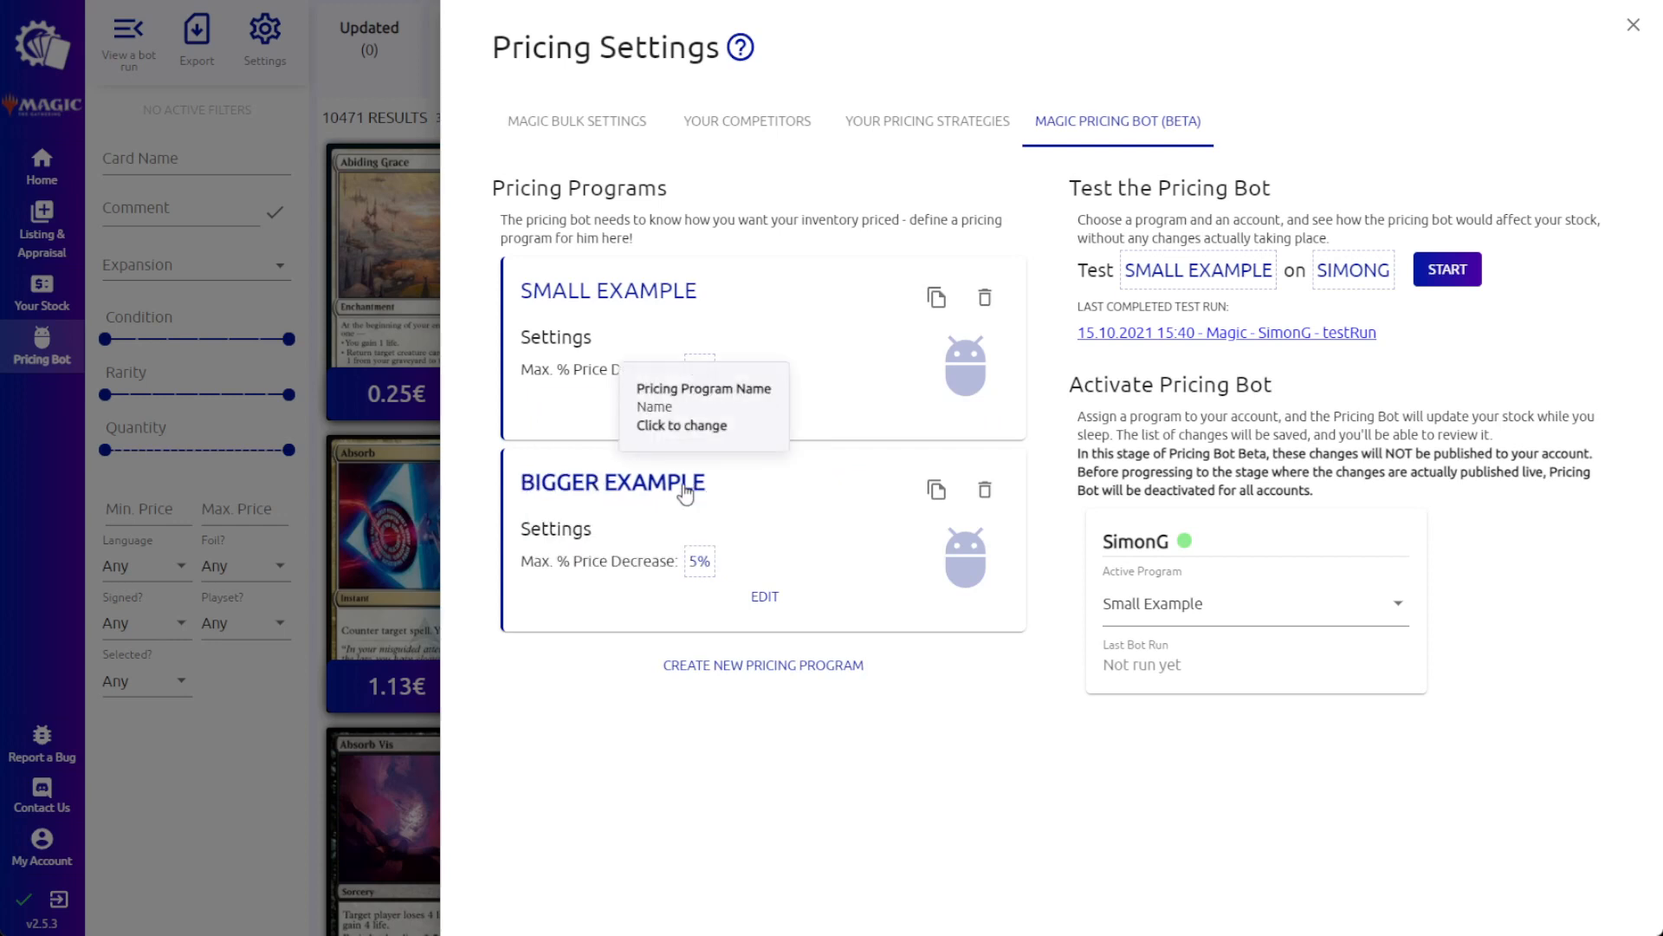
Open the Bigger Example program for editing and assign the Cheap Cards strategy to the node with the comment "Special!".
left_click(762, 599)
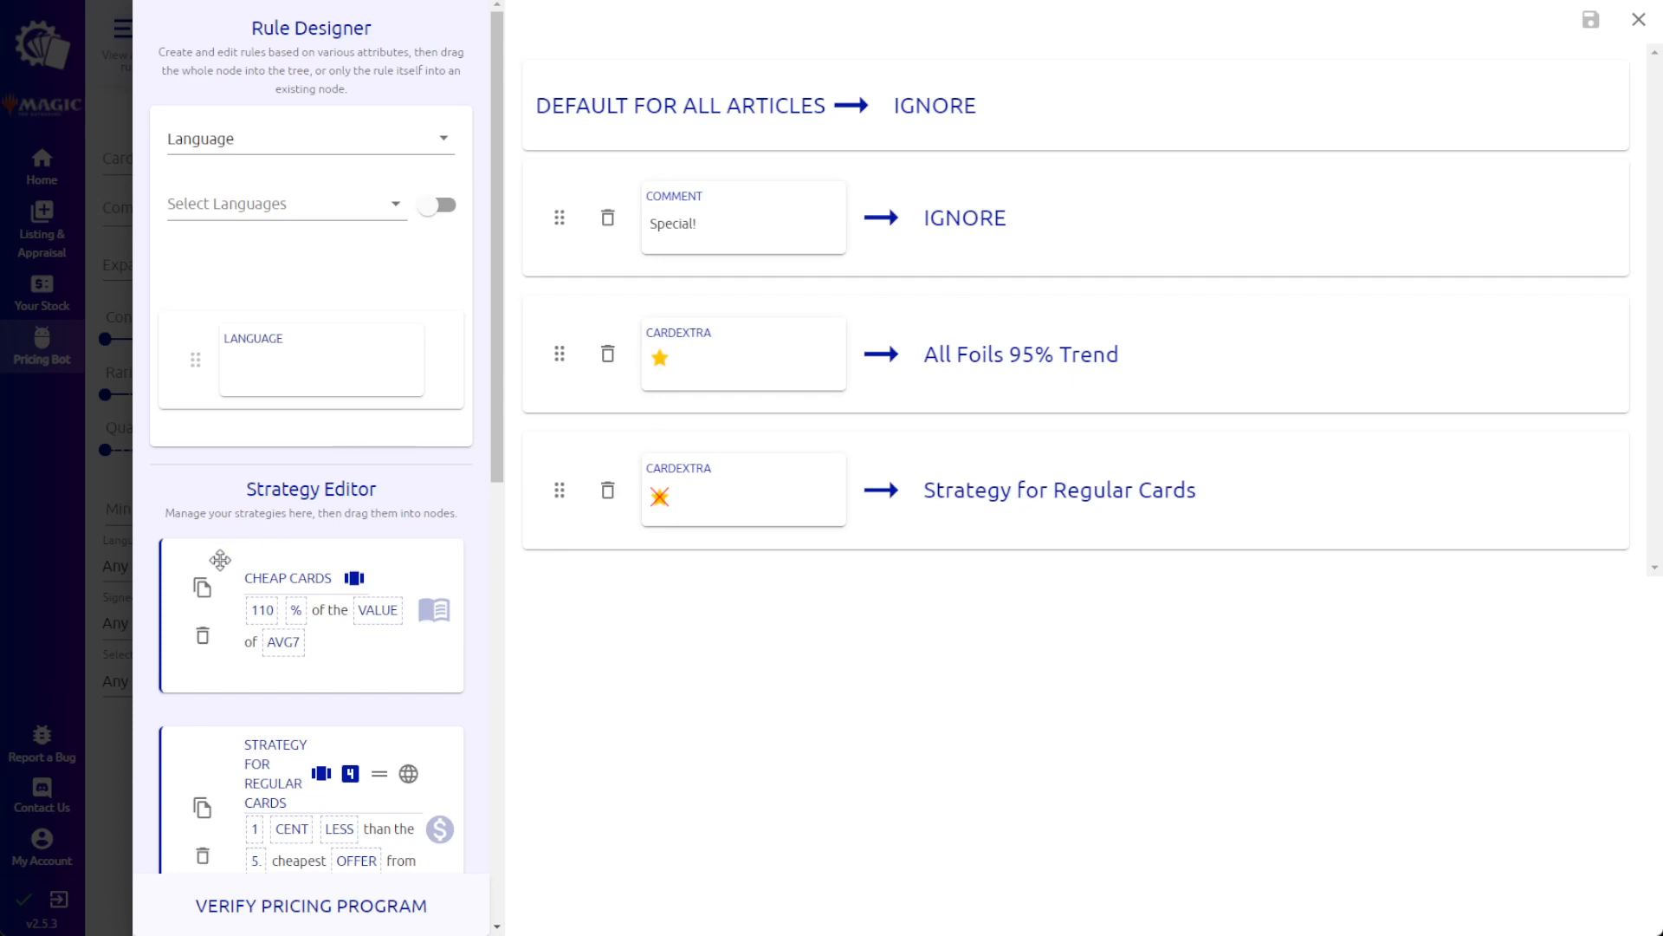
left_click_drag(243, 559, 974, 217)
mouse_move(988, 218)
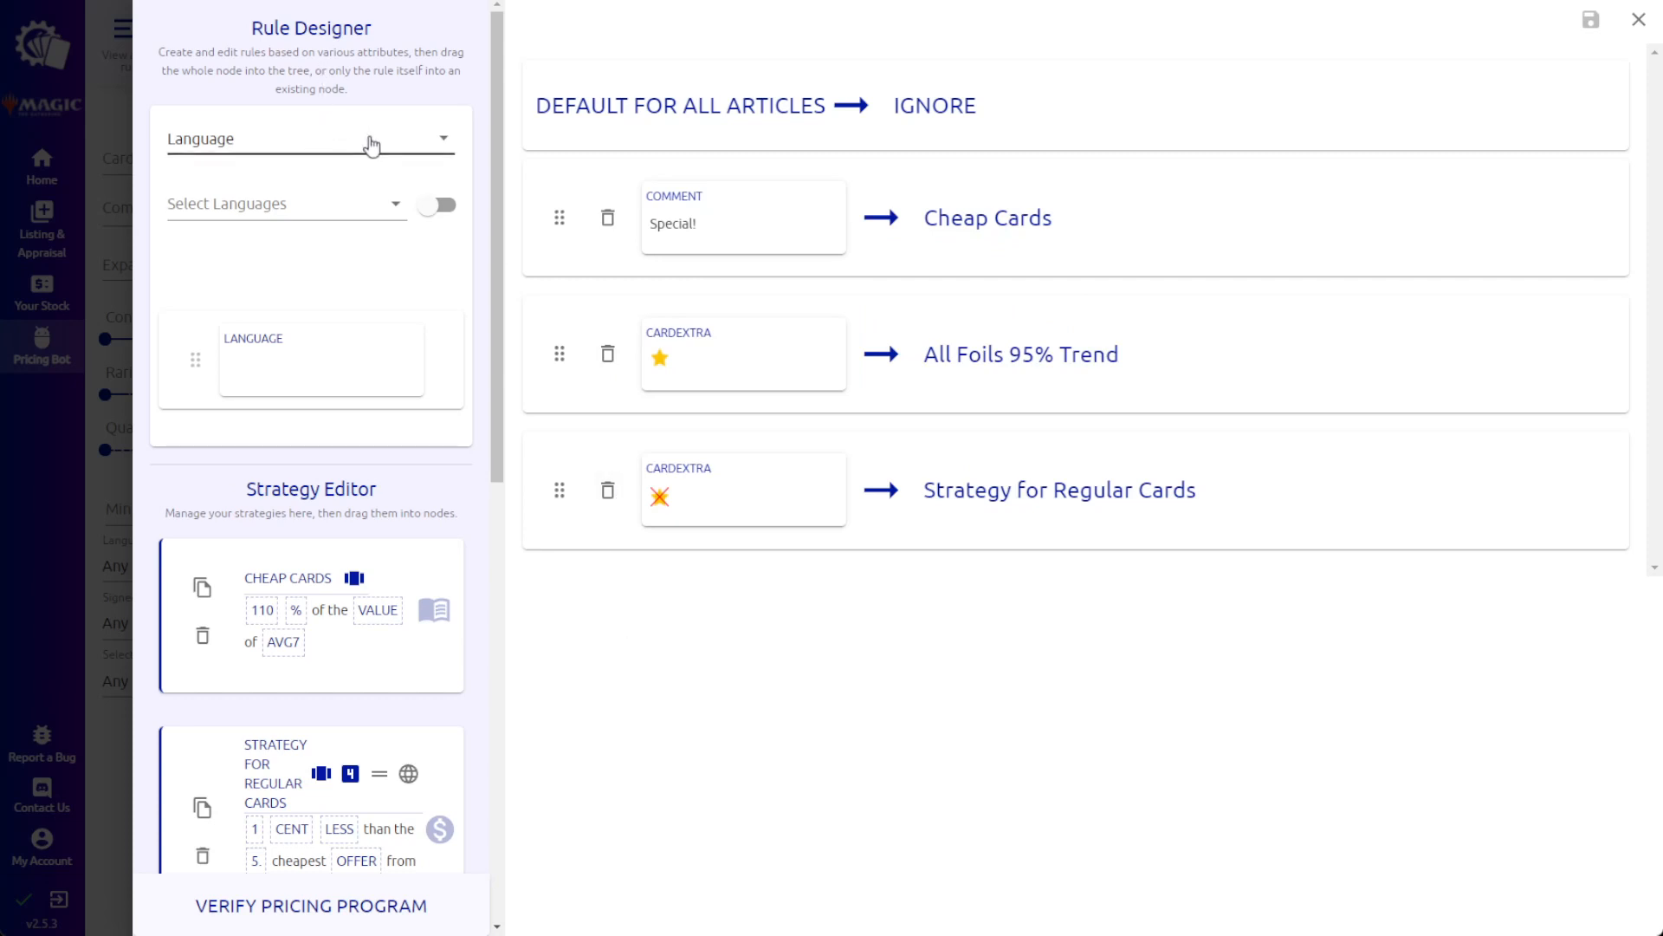
Design an Expansion rule for Innistrad: Midnight Hunt, trying its negation on and off.
left_click(427, 141)
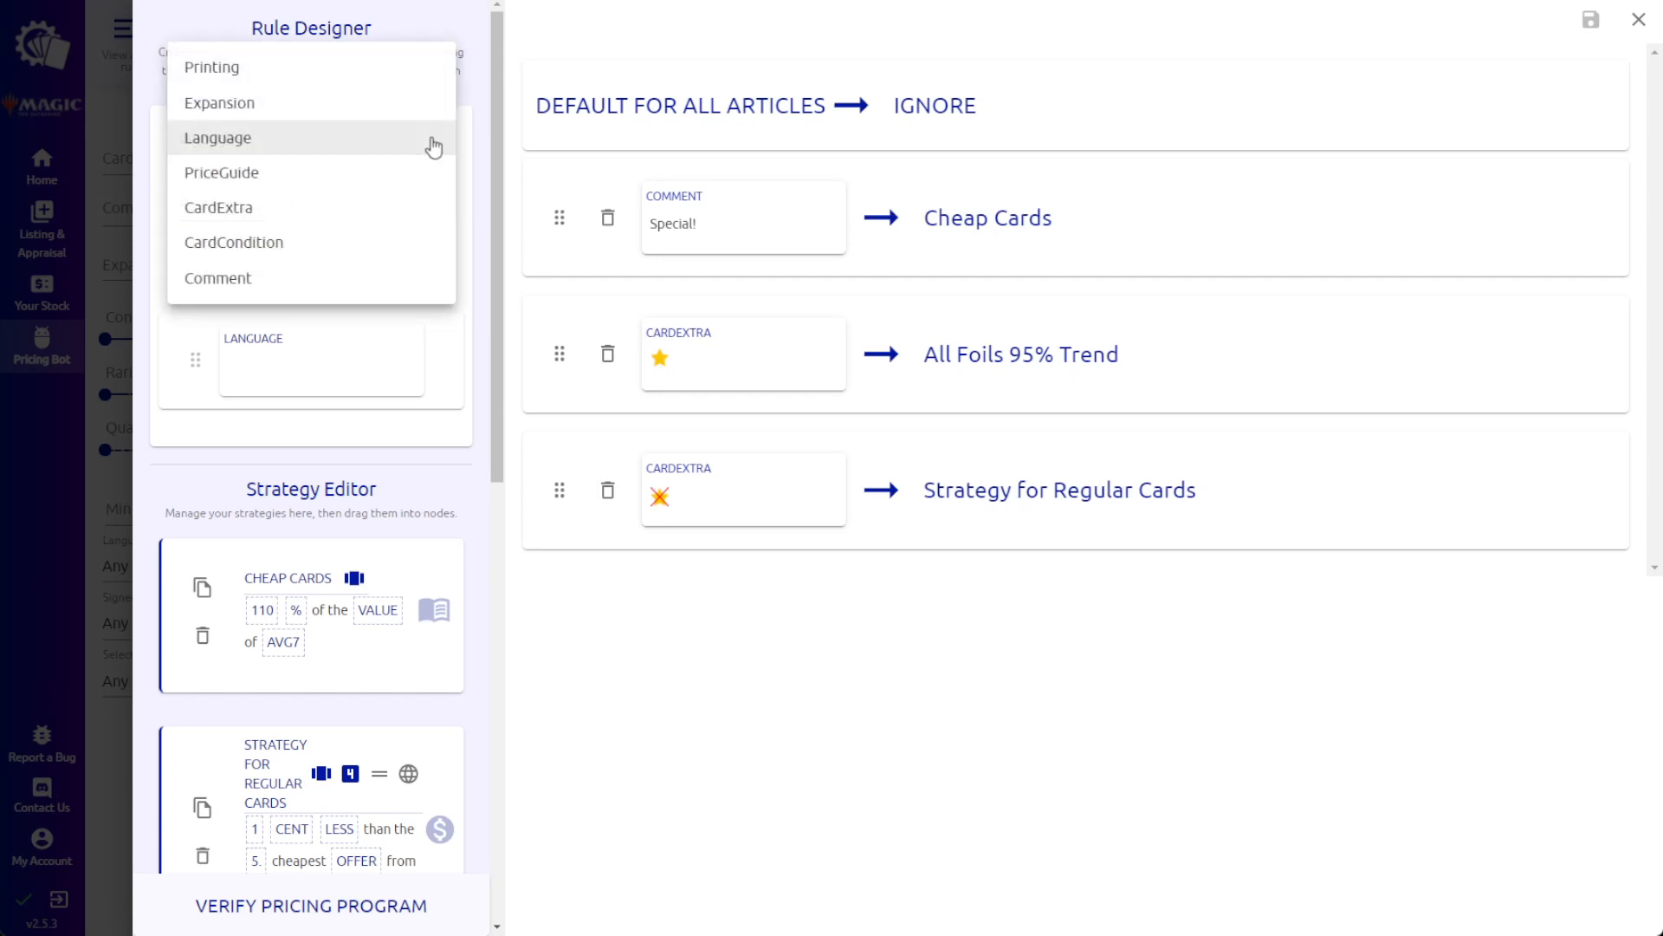
left_click(264, 71)
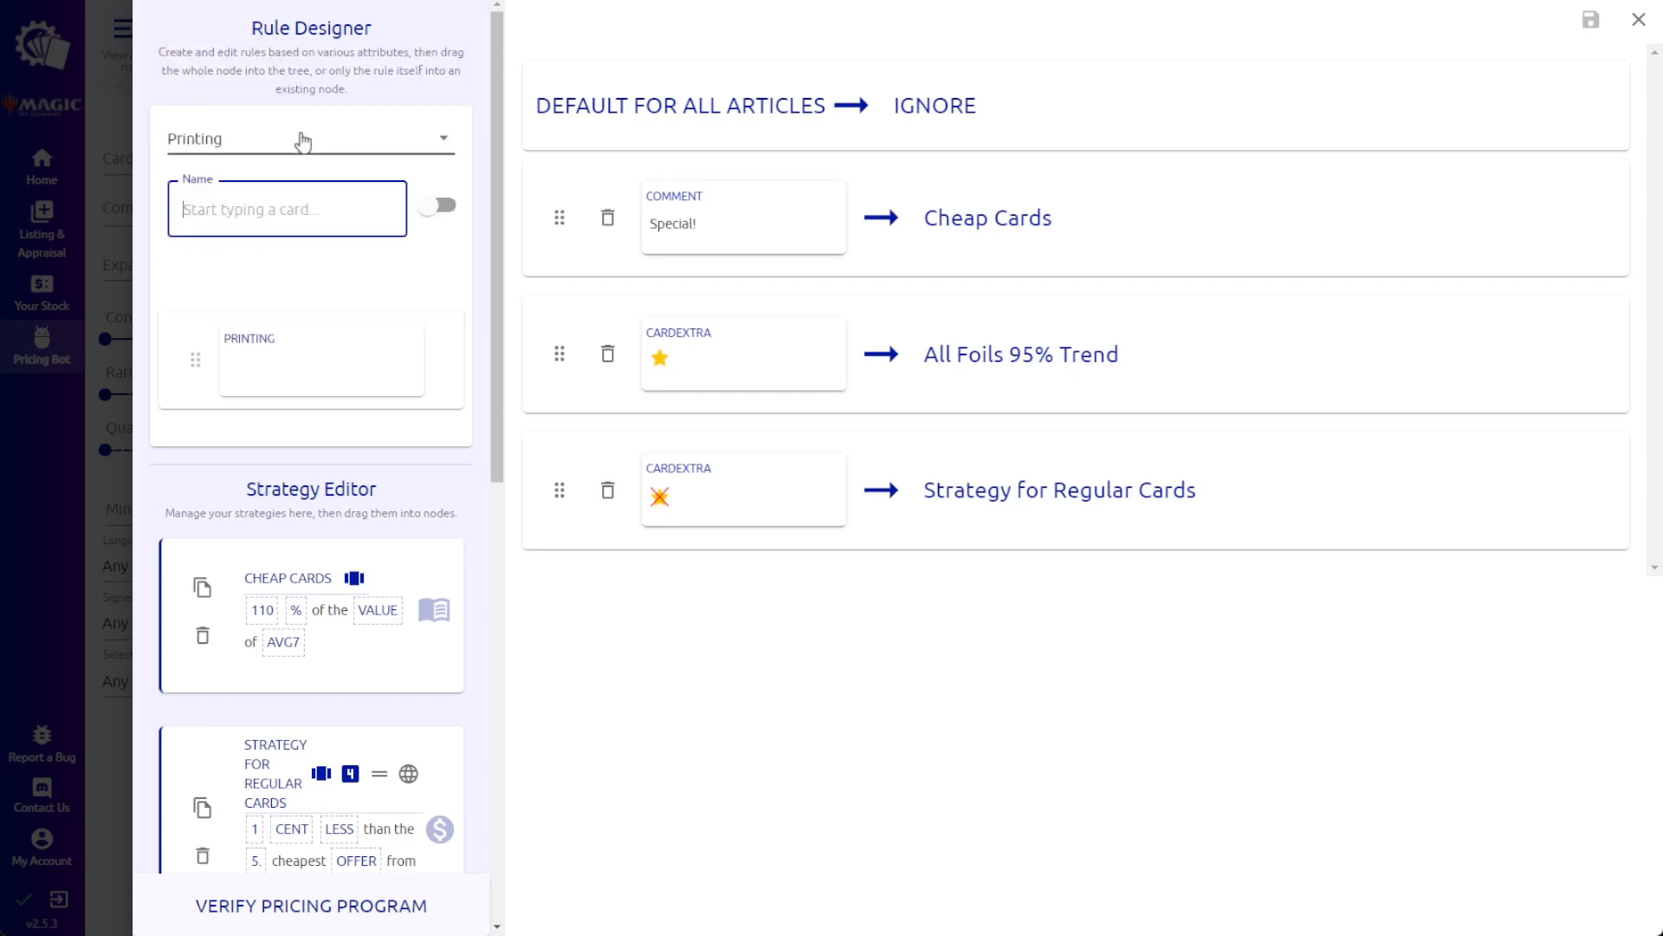
left_click(341, 141)
left_click(276, 182)
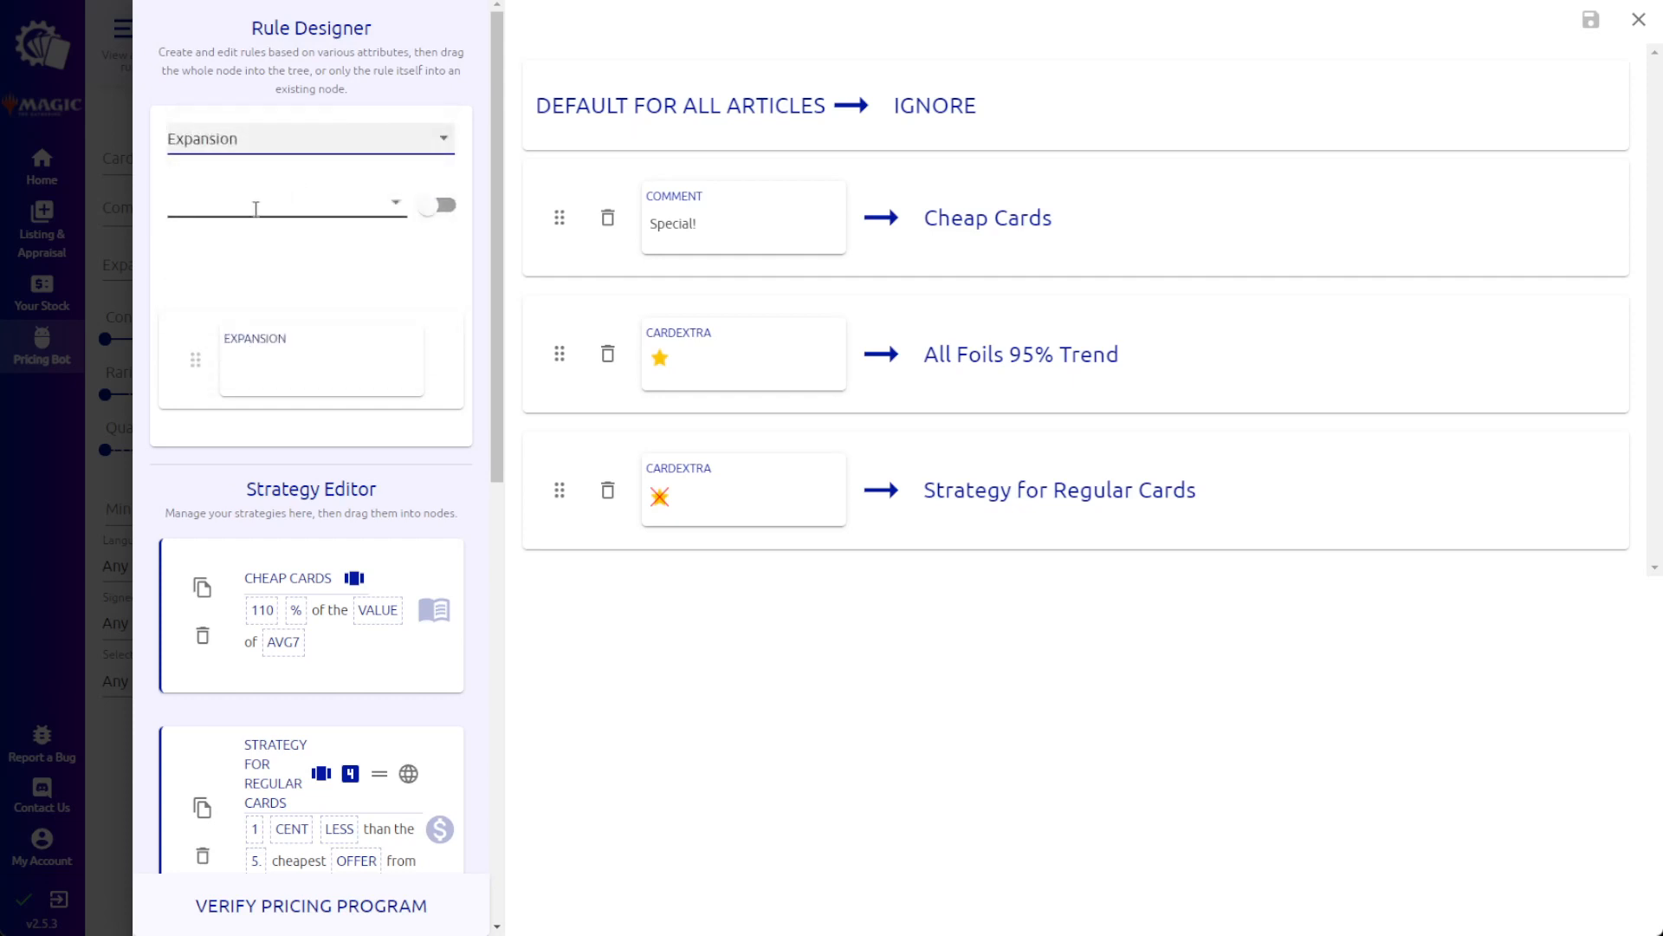
left_click(256, 209)
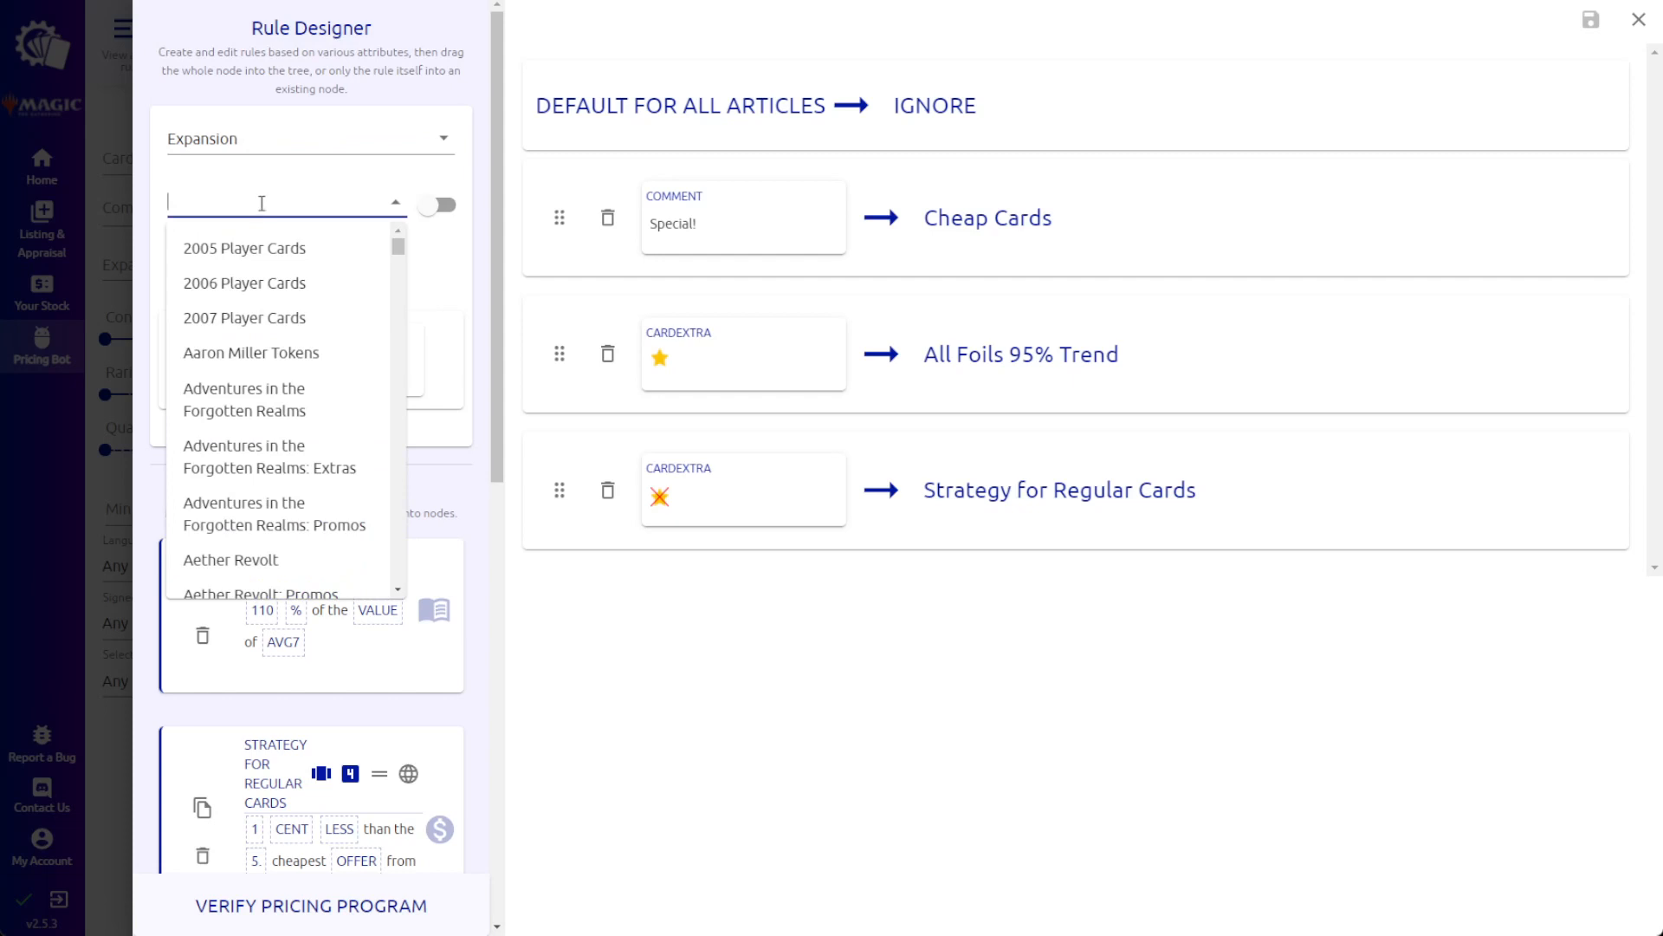
type("inni")
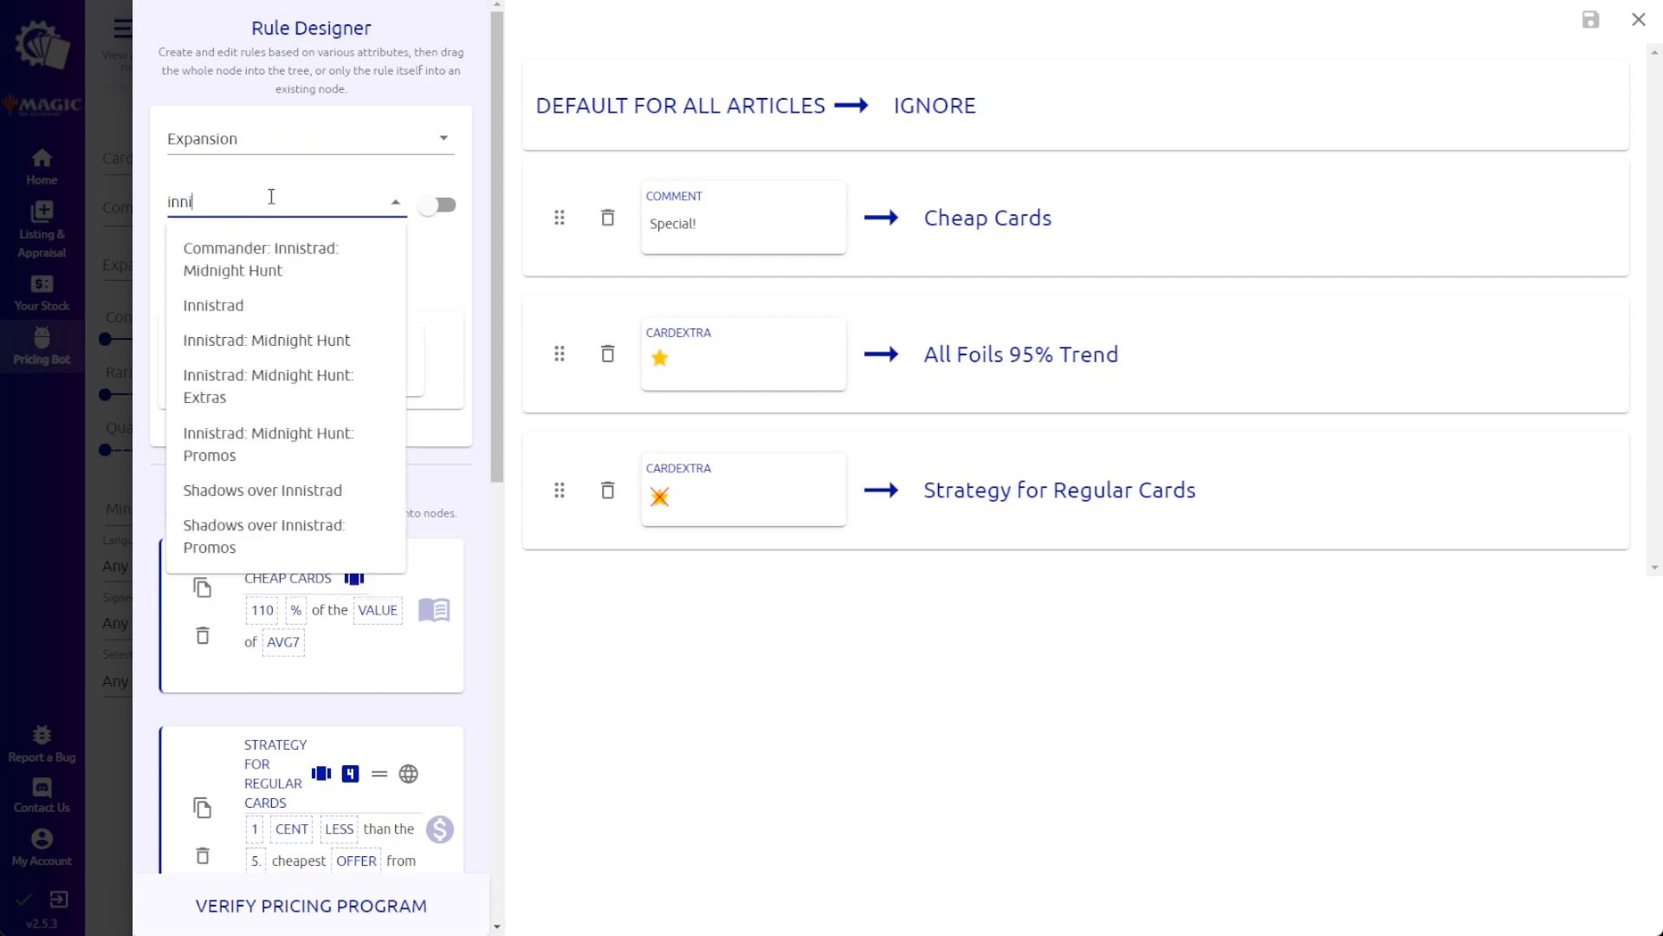
left_click(285, 345)
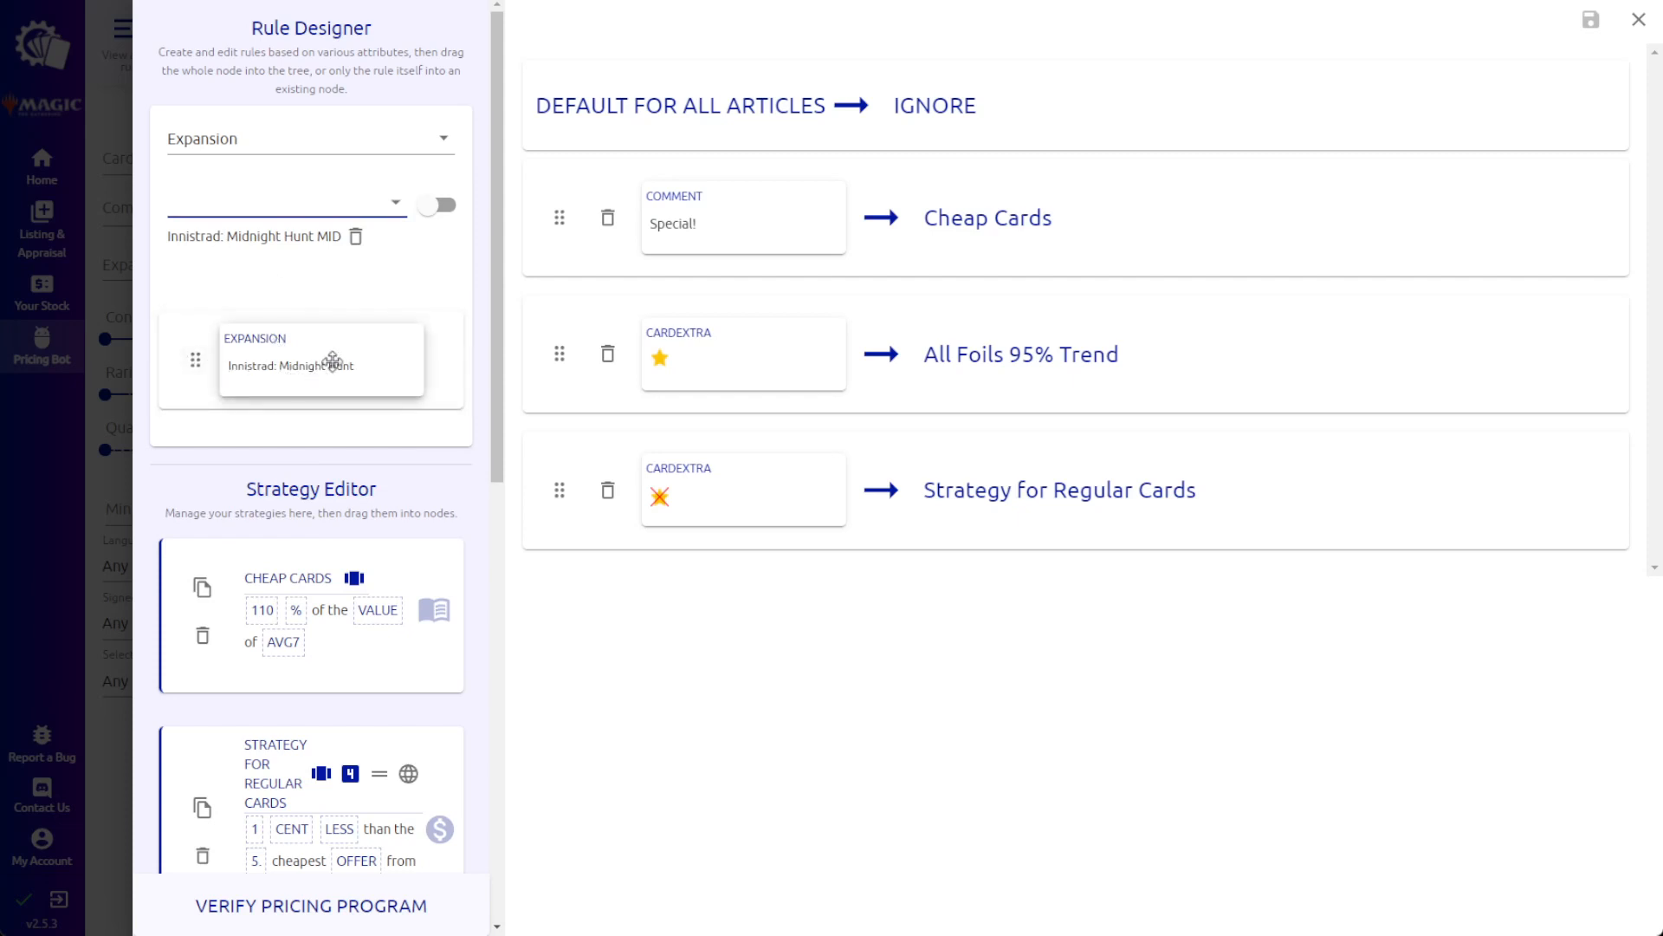
left_click(419, 206)
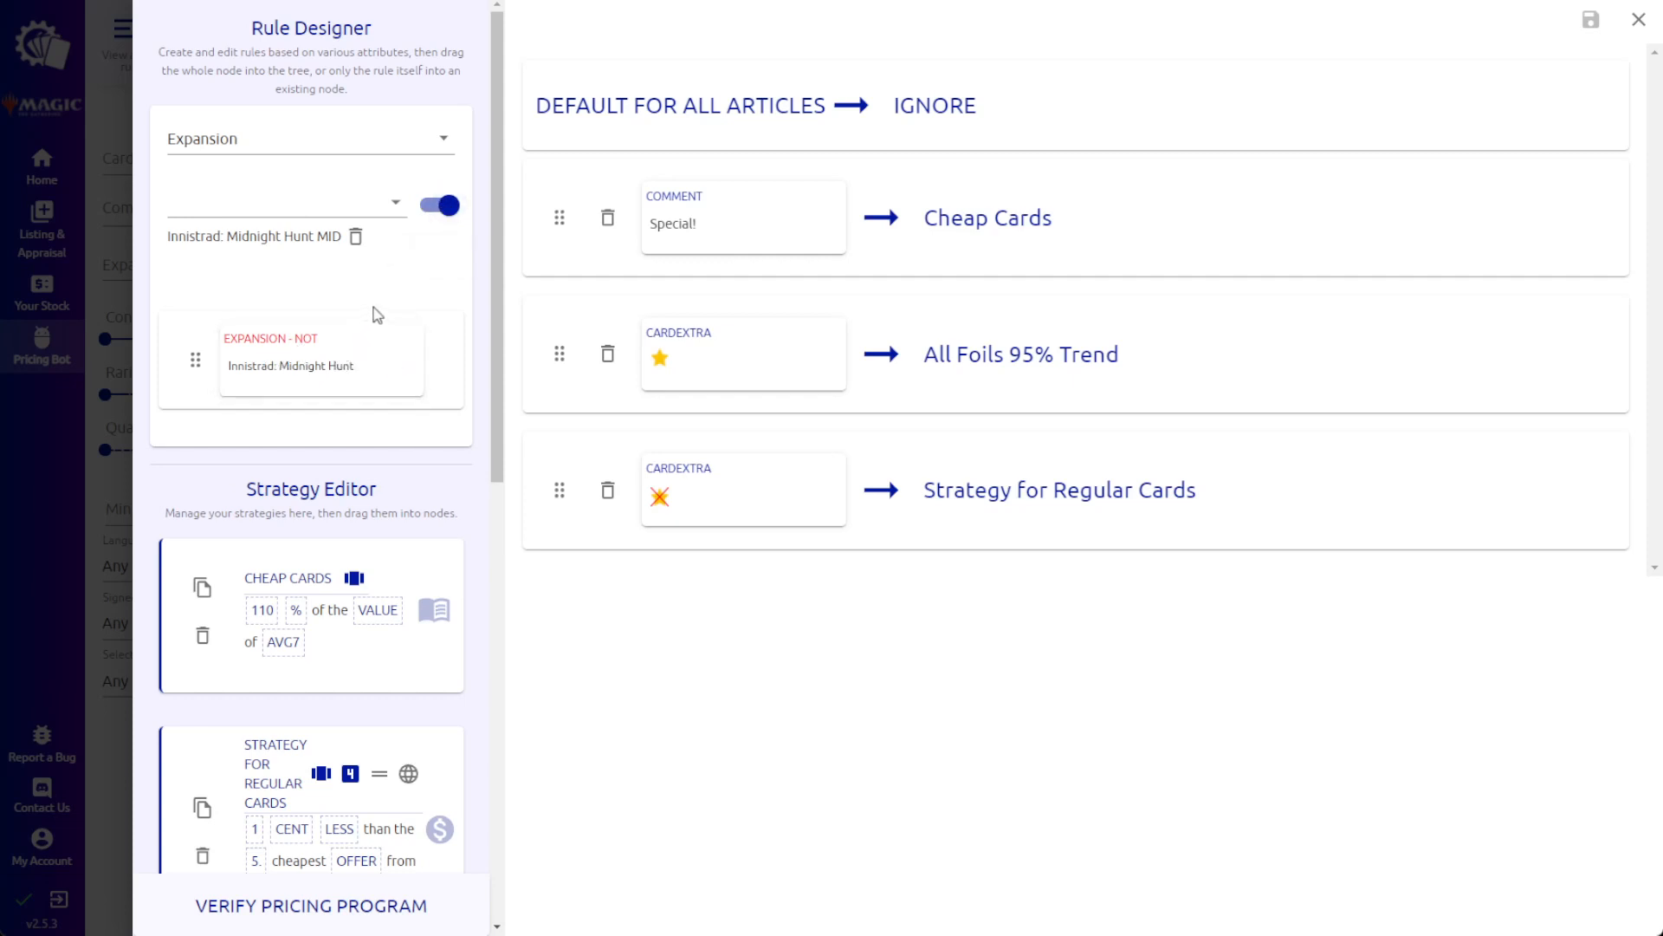
left_click(444, 208)
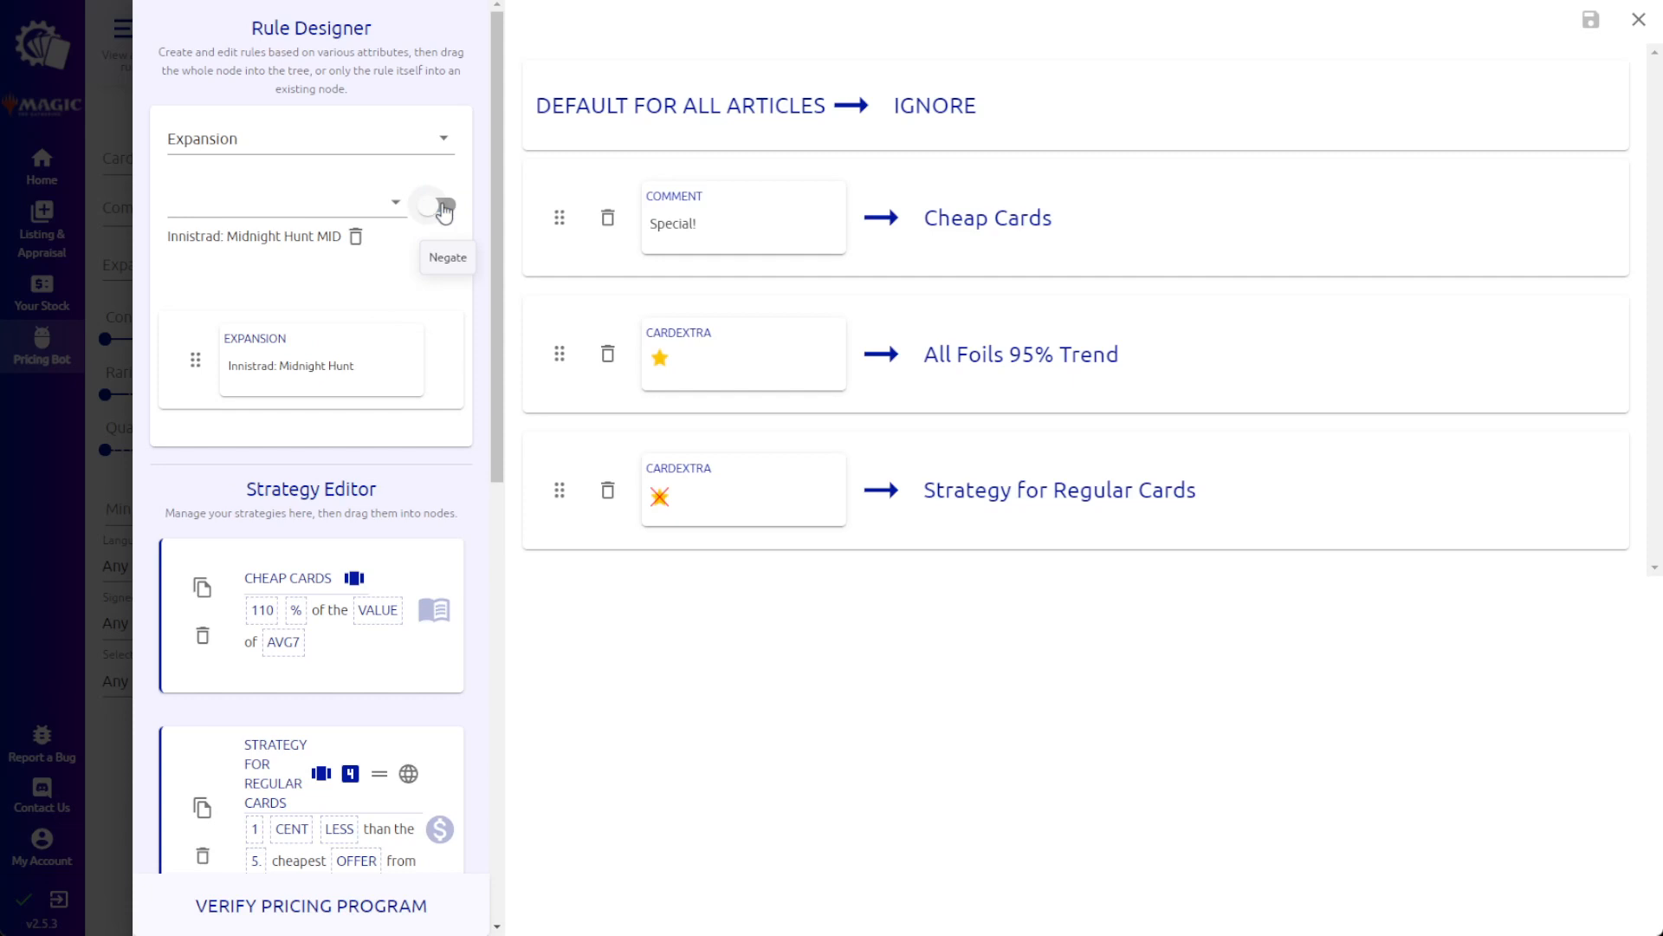
Design a Language rule covering English and German, trying its negation on and off.
left_click(320, 139)
left_click(278, 178)
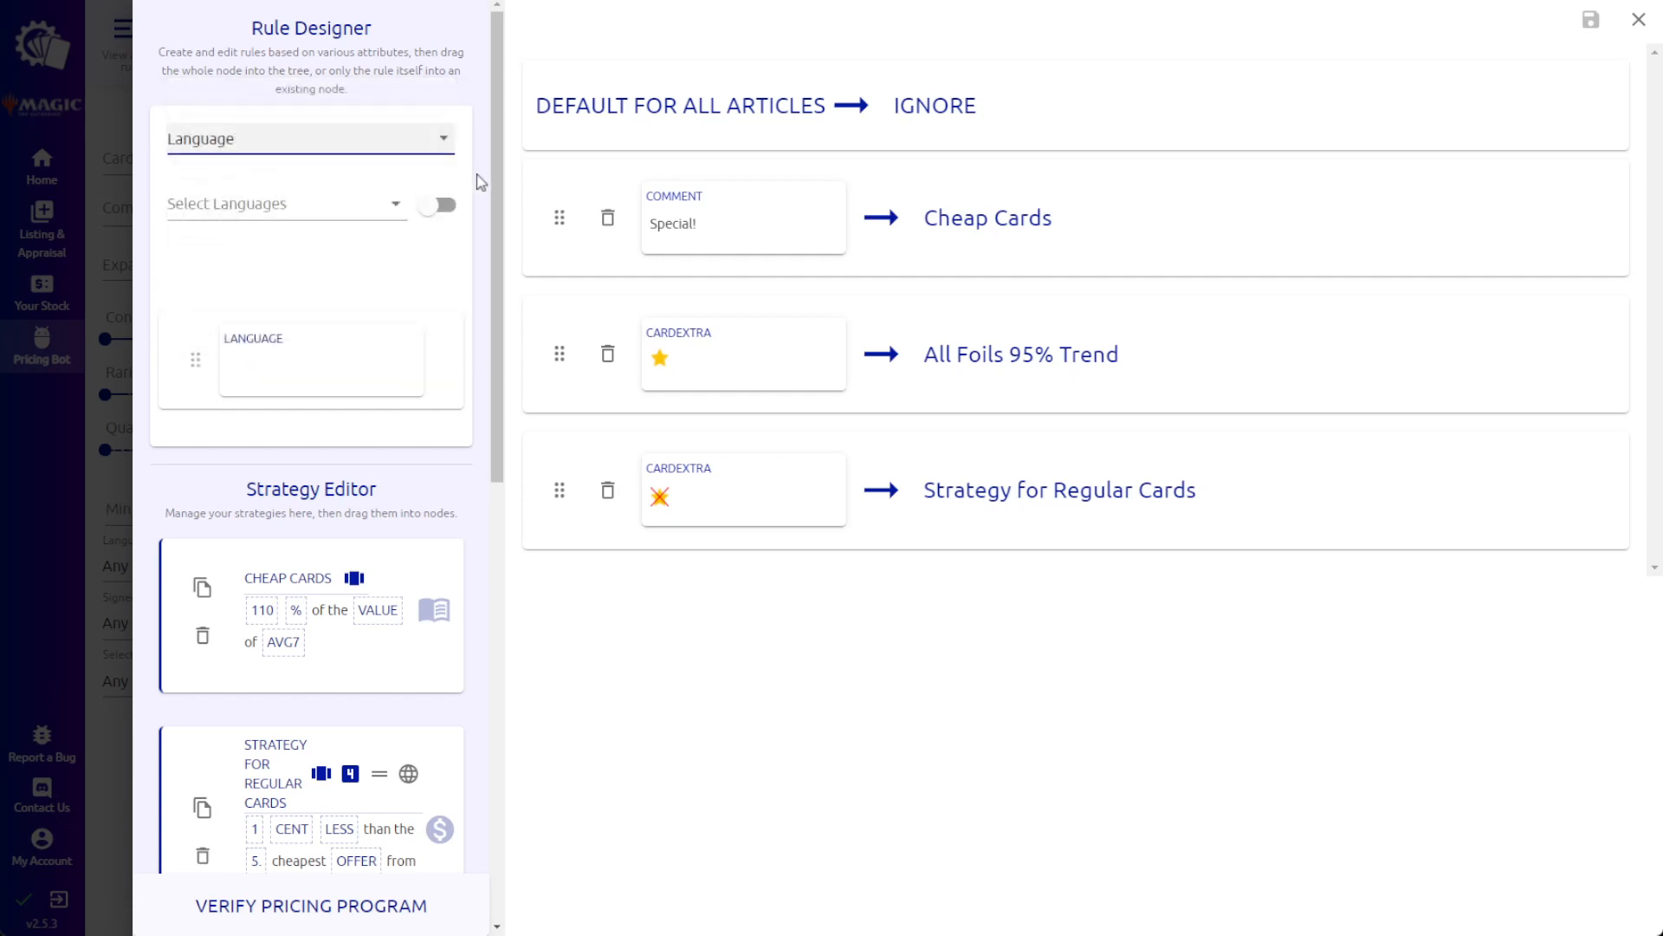
left_click(278, 206)
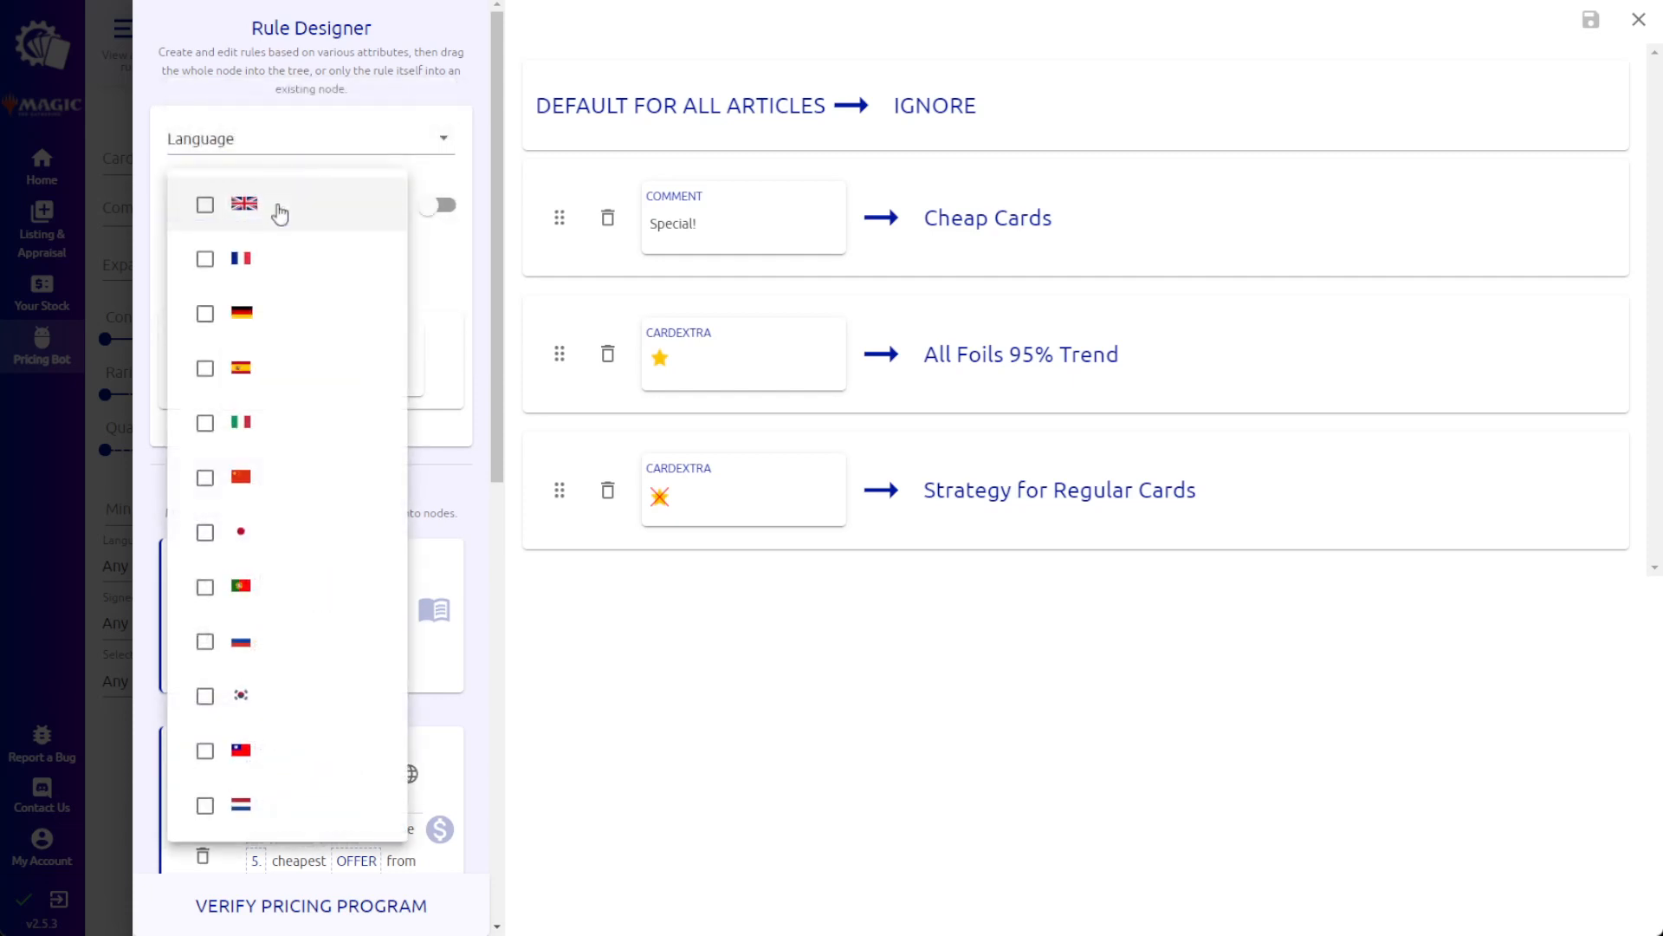
left_click(204, 208)
left_click(206, 330)
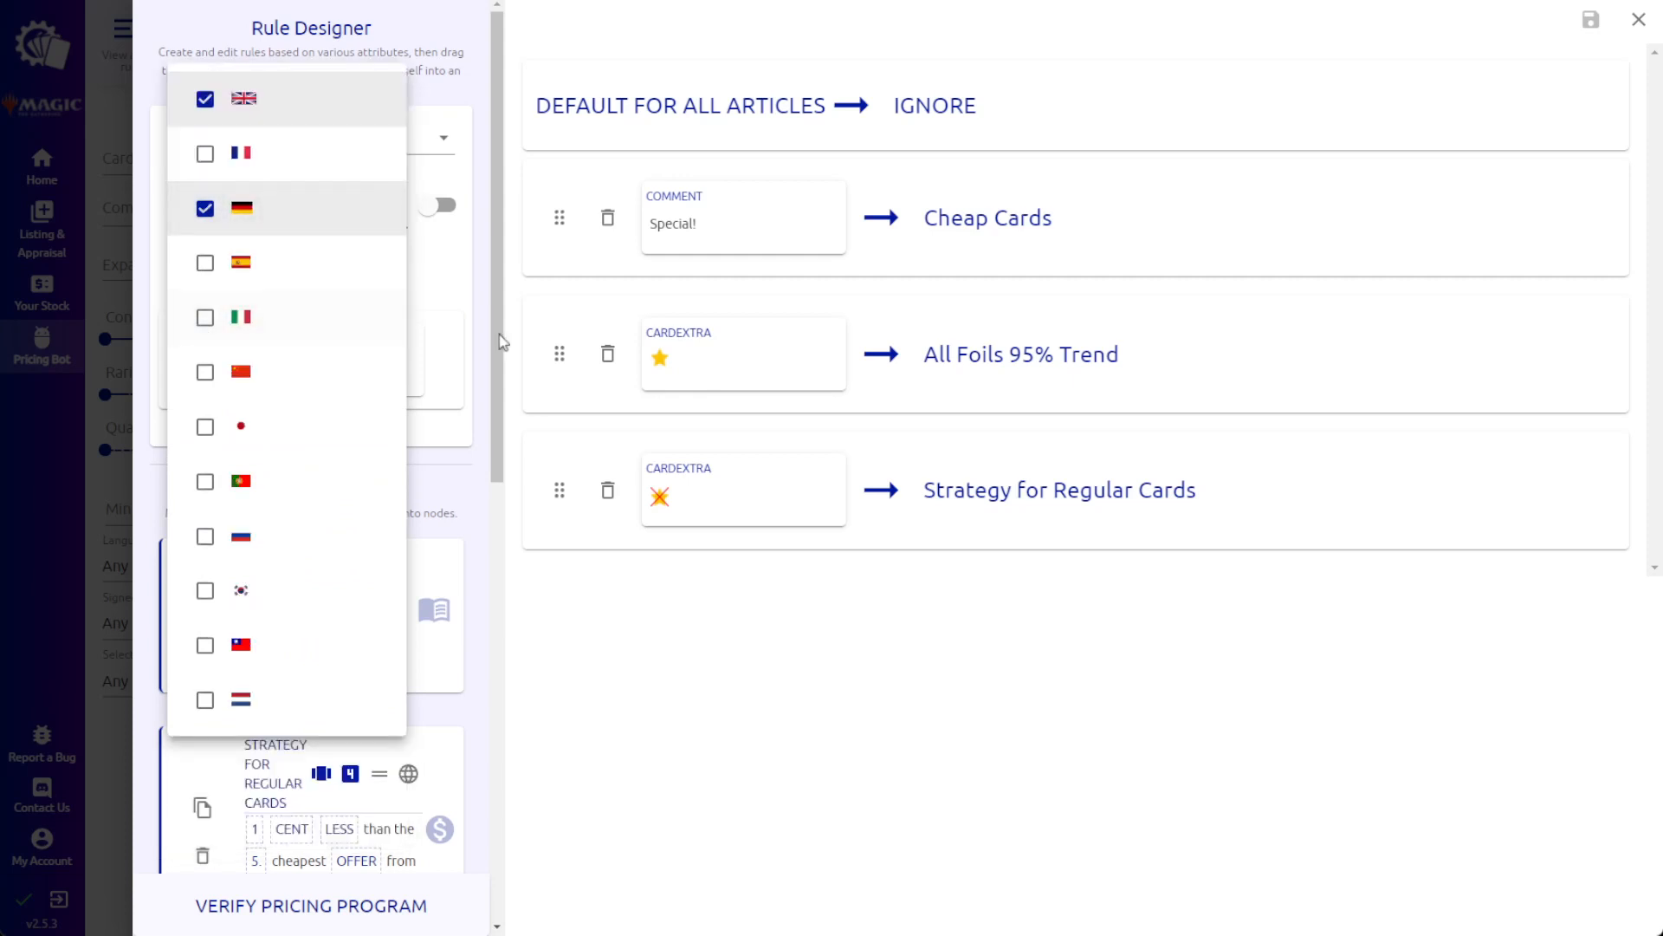
left_click(459, 302)
left_click(442, 207)
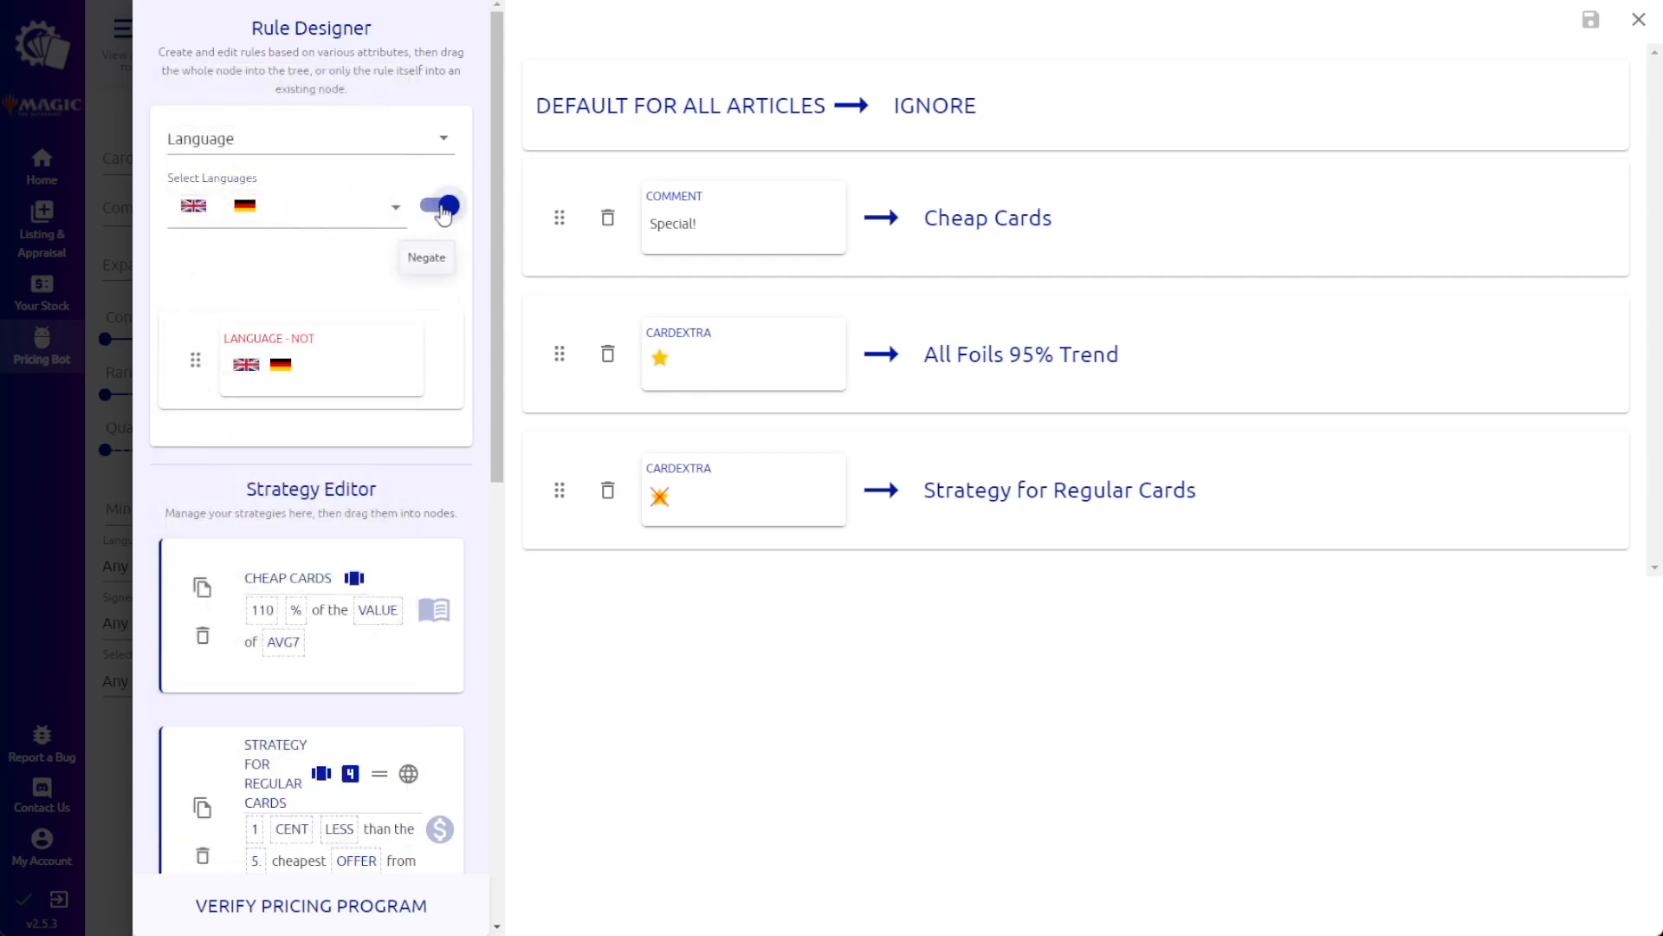
left_click(442, 208)
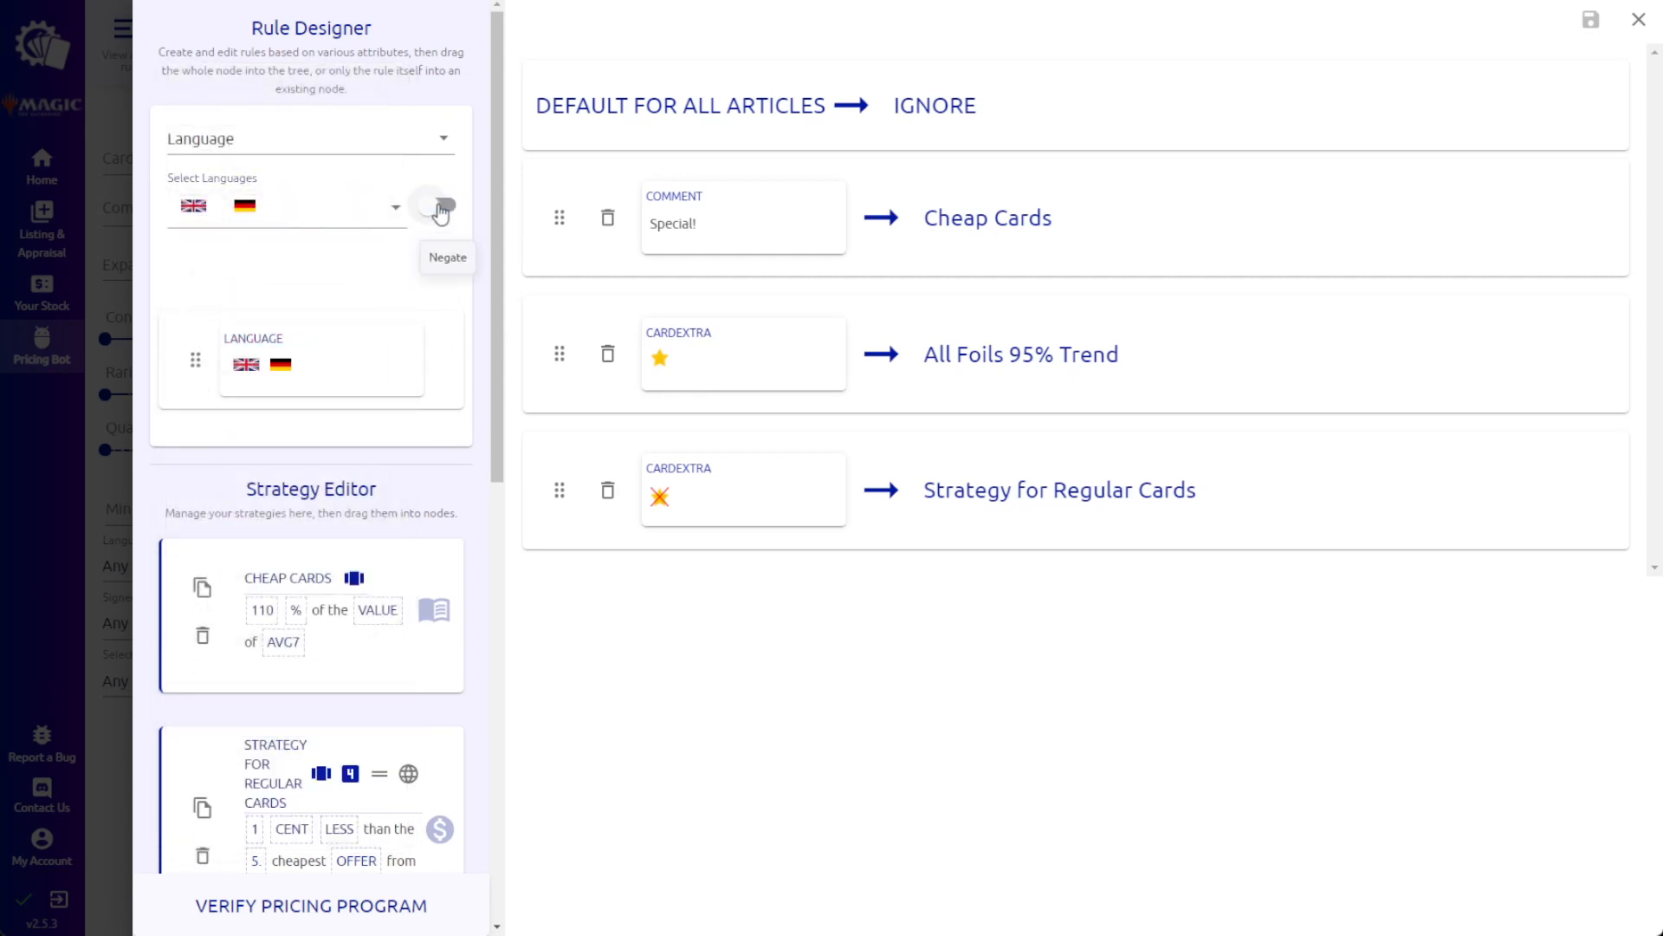
Create a PriceGuide rule with the Trend metric and minimum price 10, and add it as a node above the "Special!" comment node.
left_click(383, 157)
left_click(316, 177)
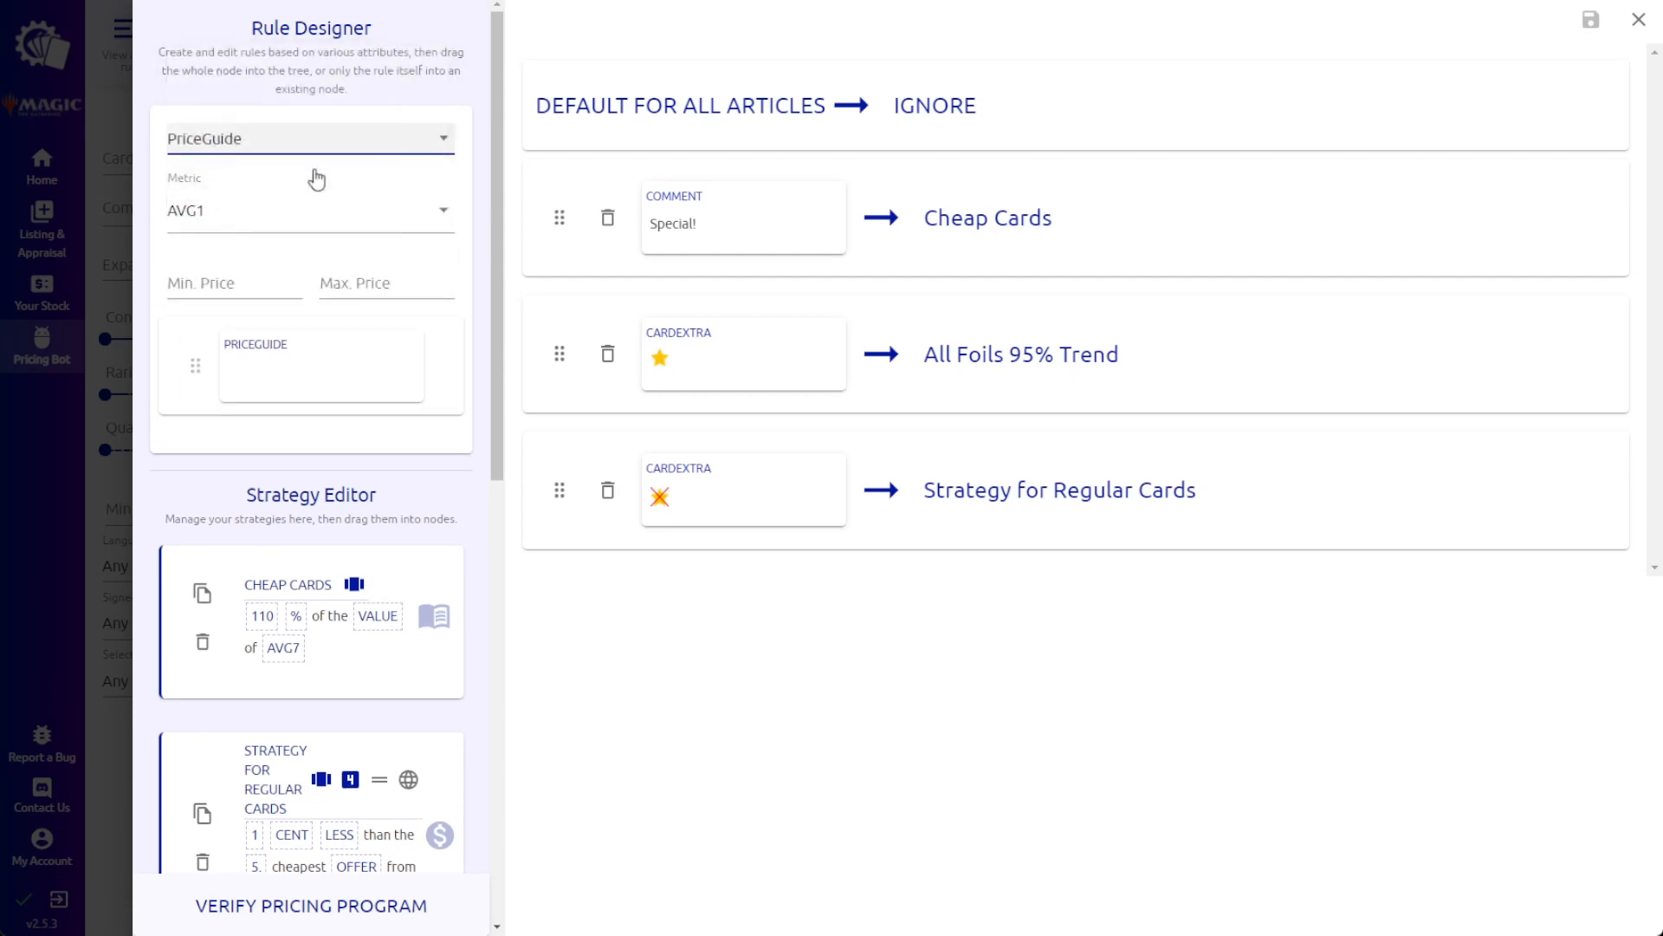
left_click(229, 218)
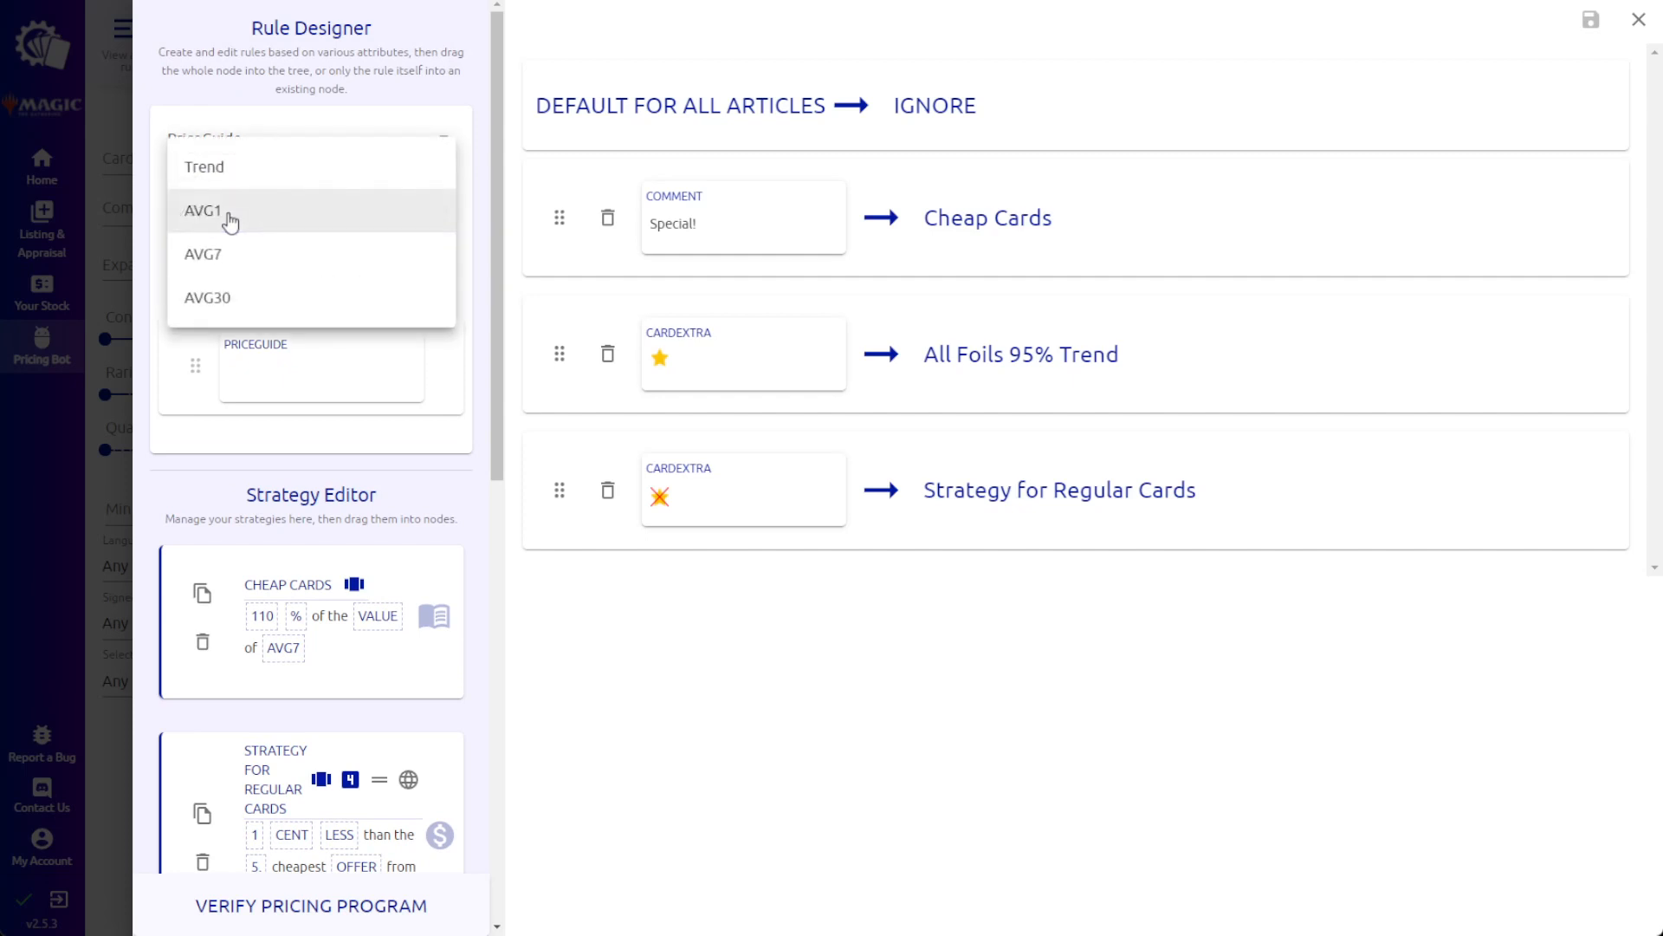
left_click(245, 171)
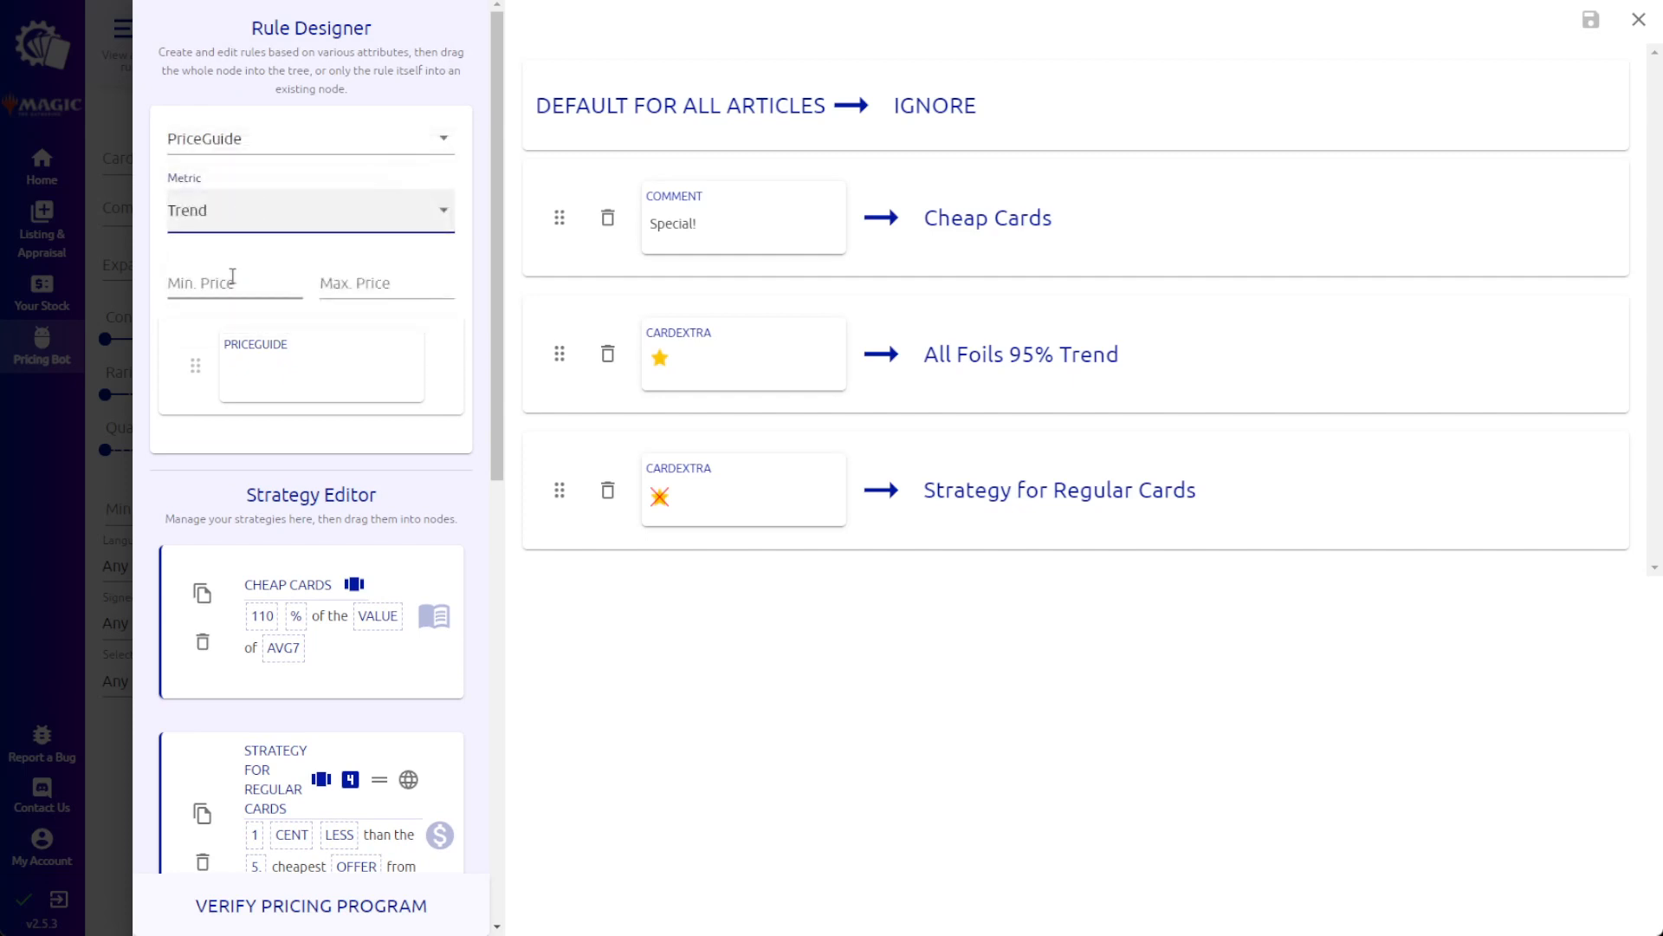
left_click(240, 282)
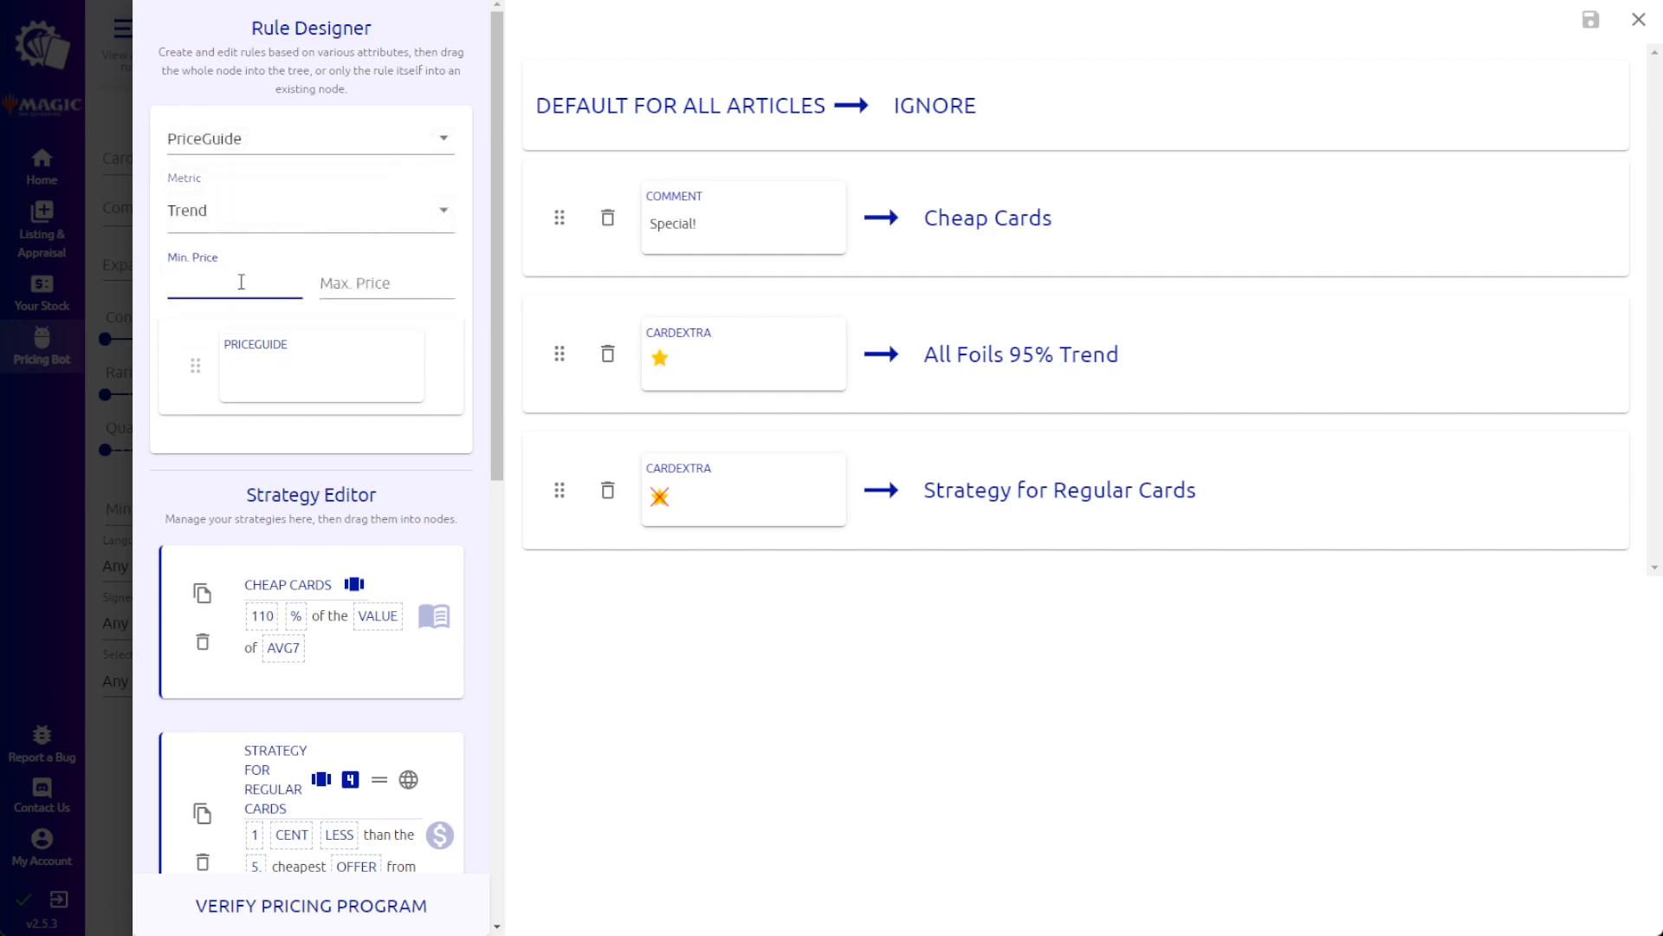
type("10")
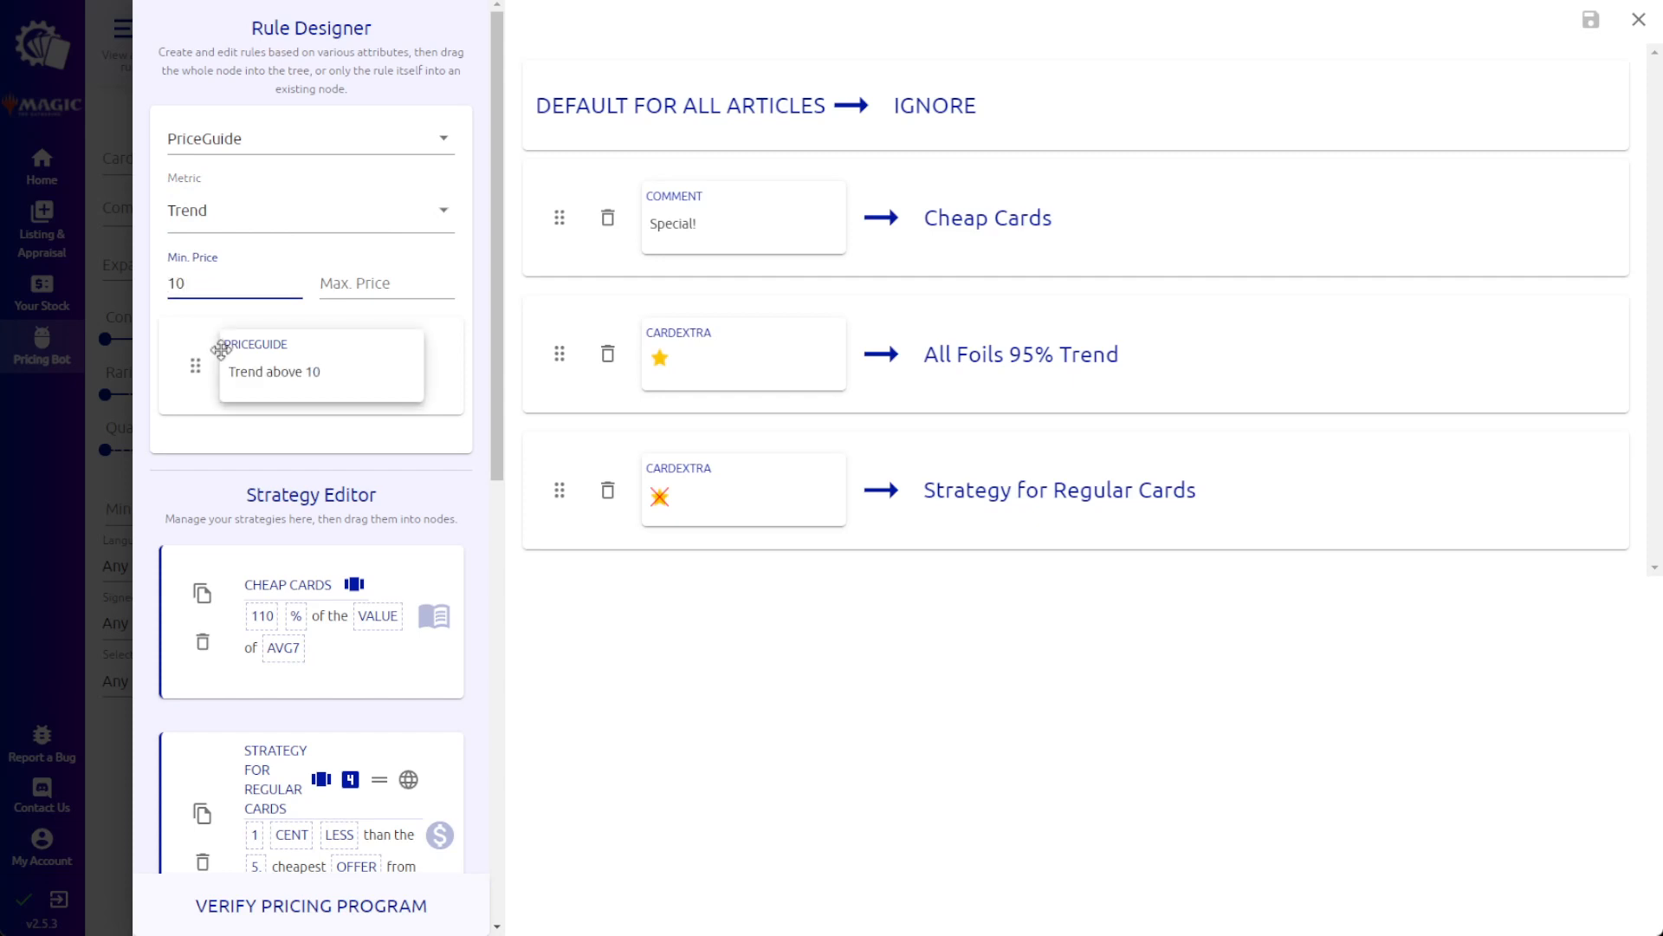
left_click_drag(195, 365, 694, 219)
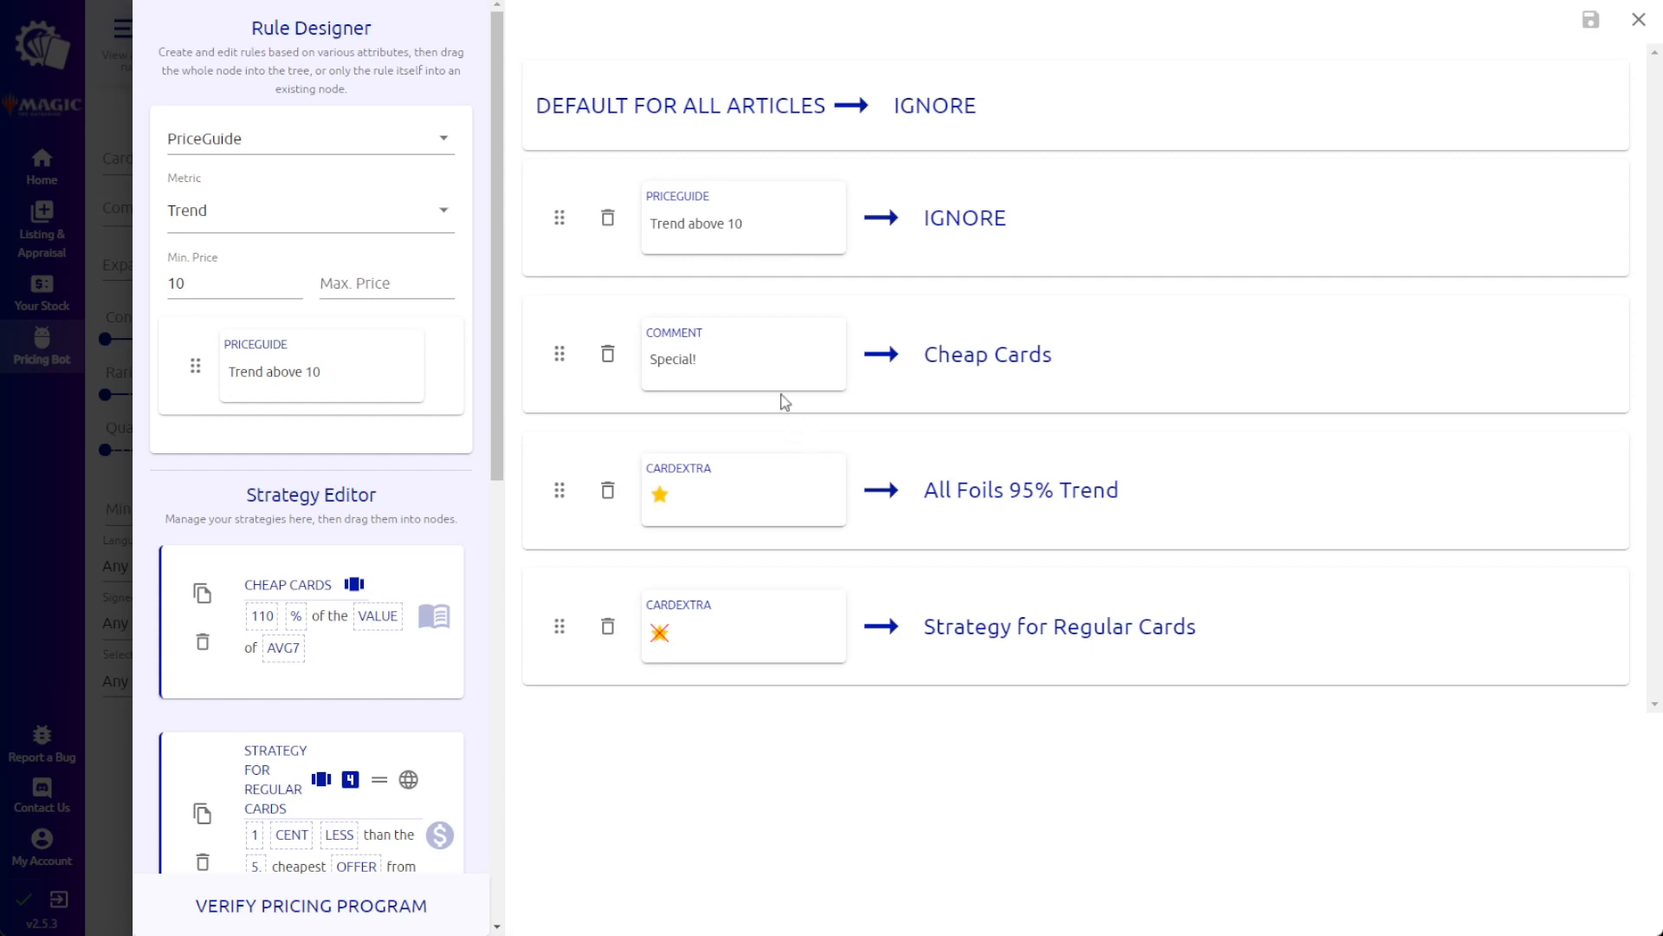
Design a CardExtra rule, trying Foil as Yes and then No, with Playset set to Yes.
left_click(303, 141)
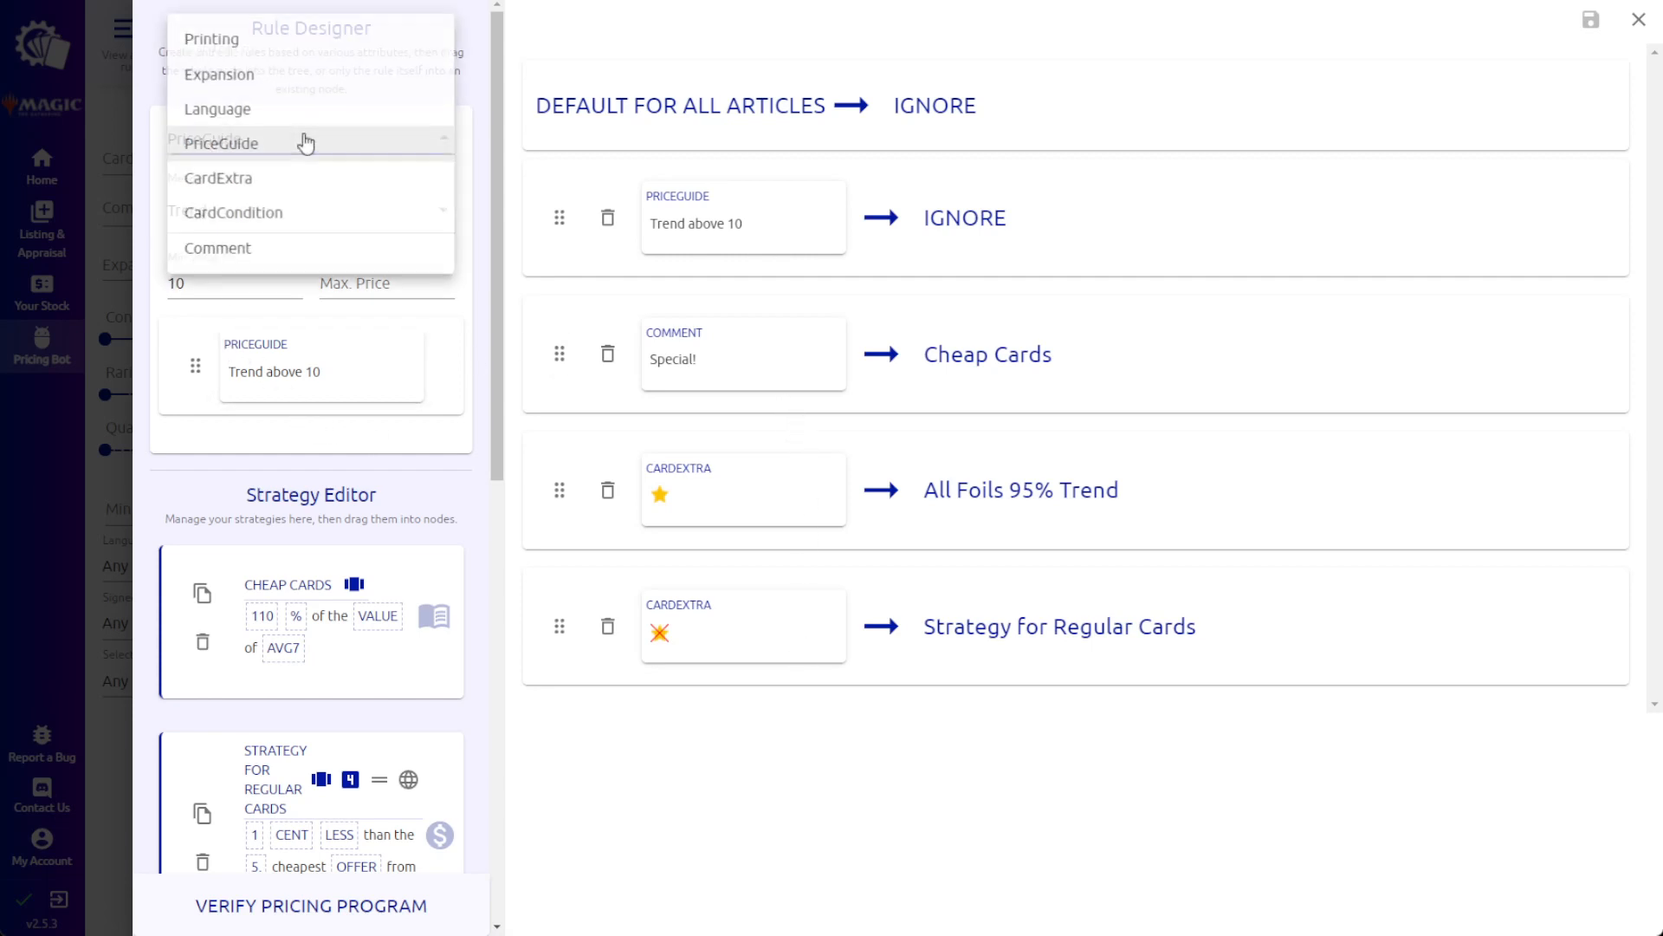
left_click(276, 185)
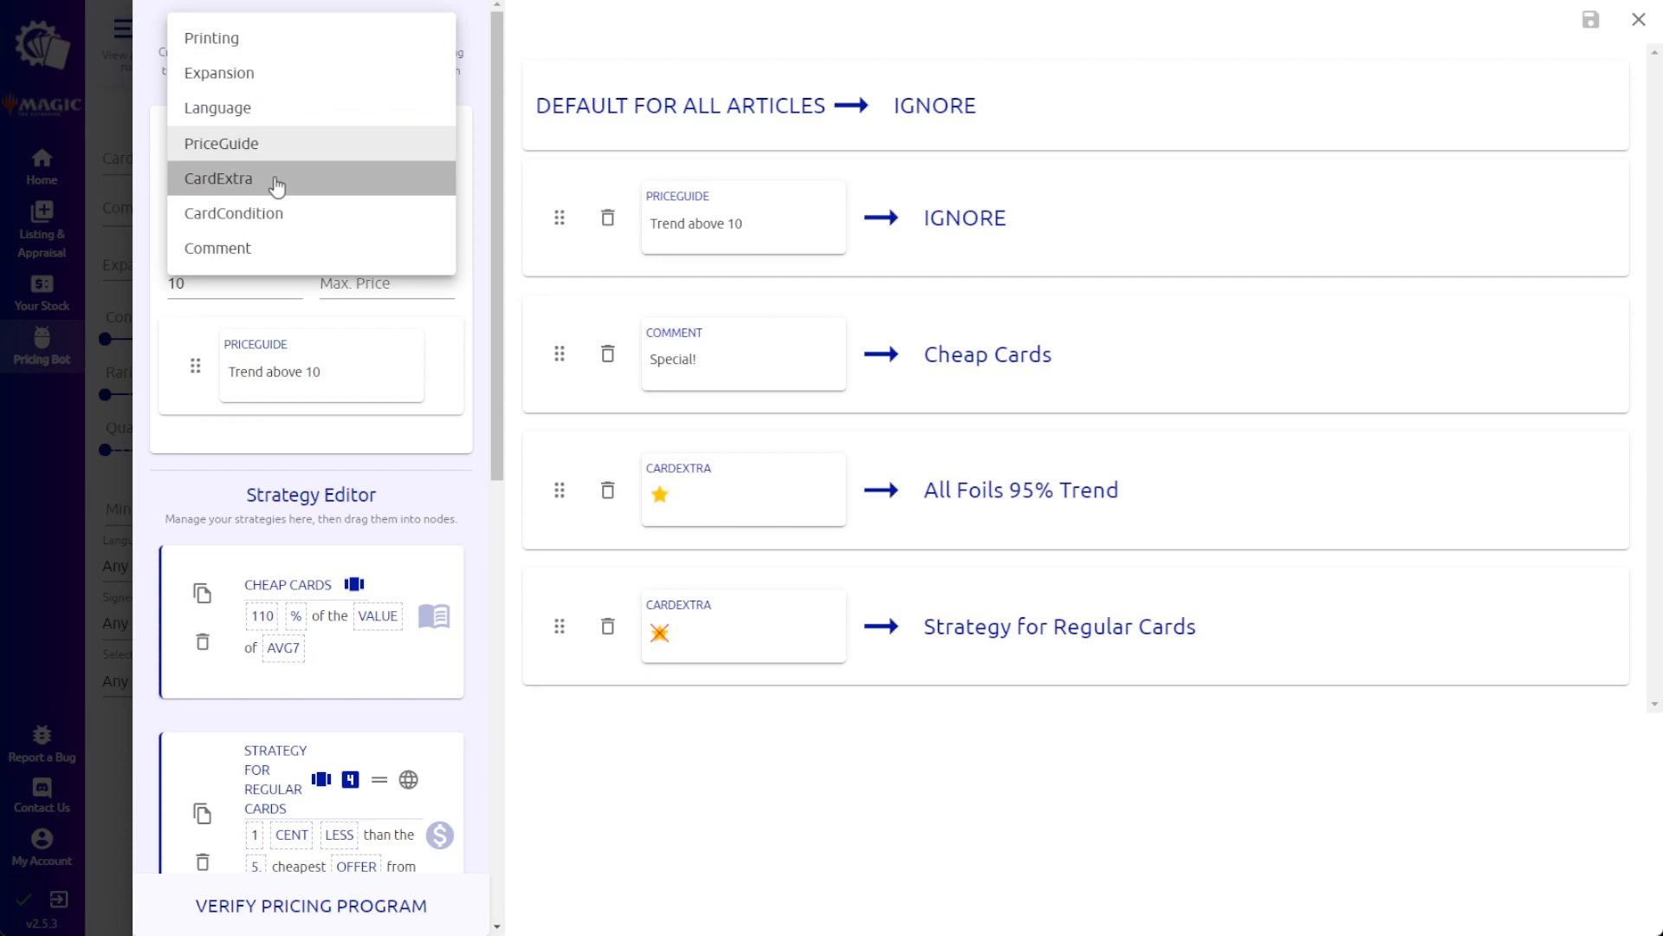
left_click(278, 208)
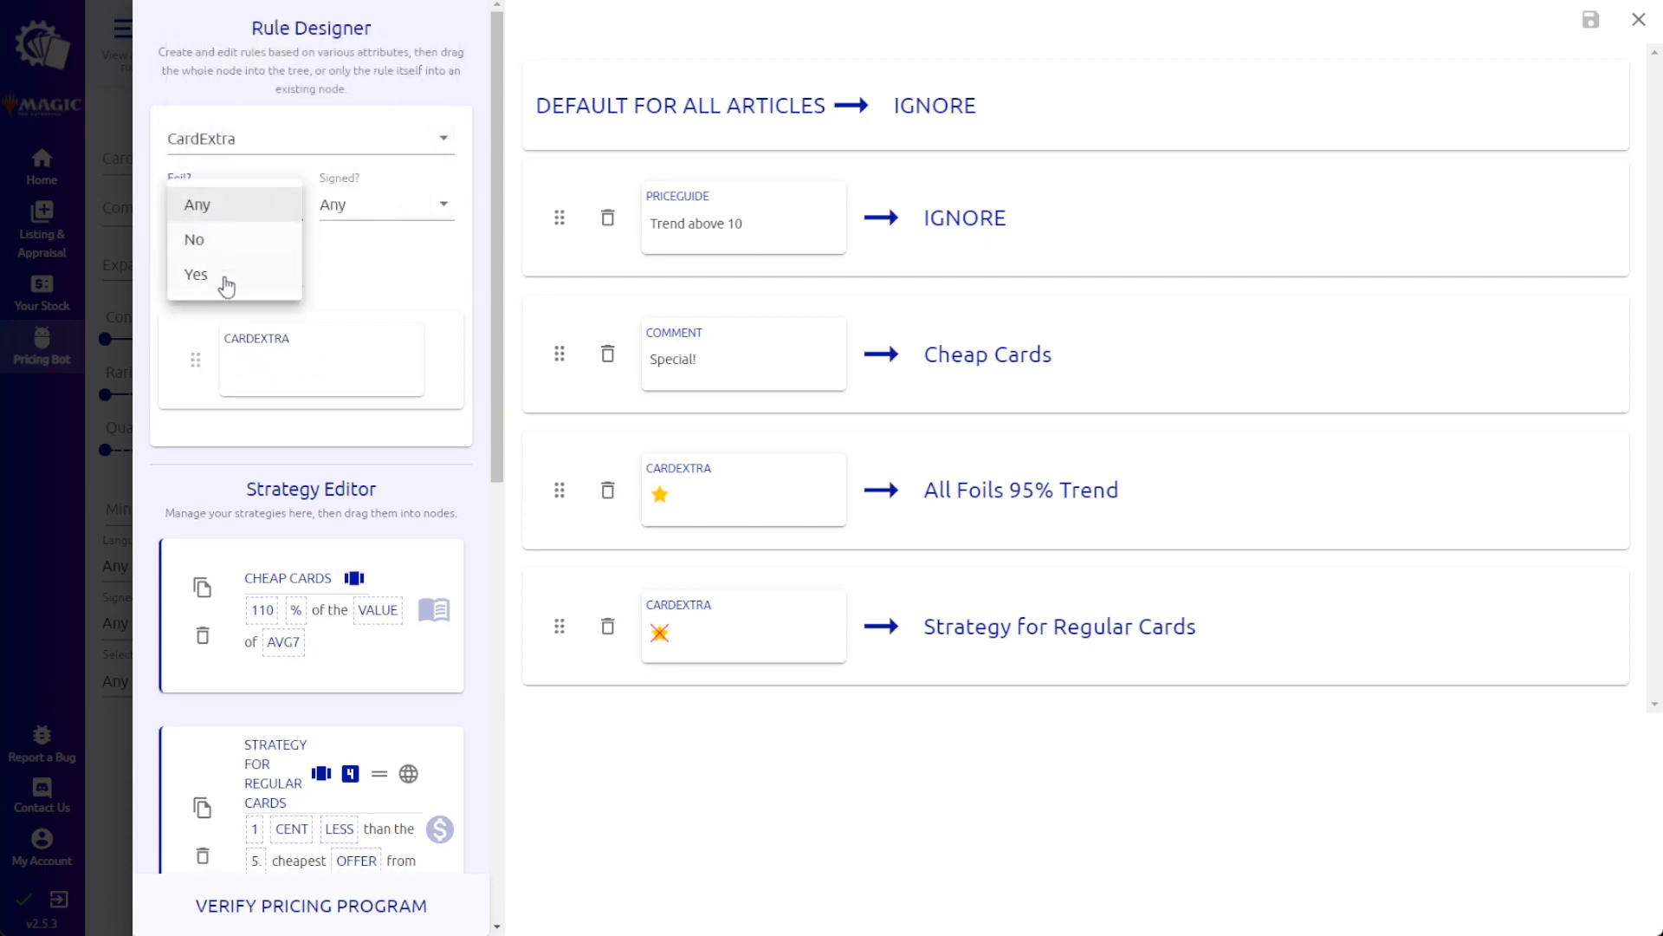
left_click(226, 286)
left_click(260, 206)
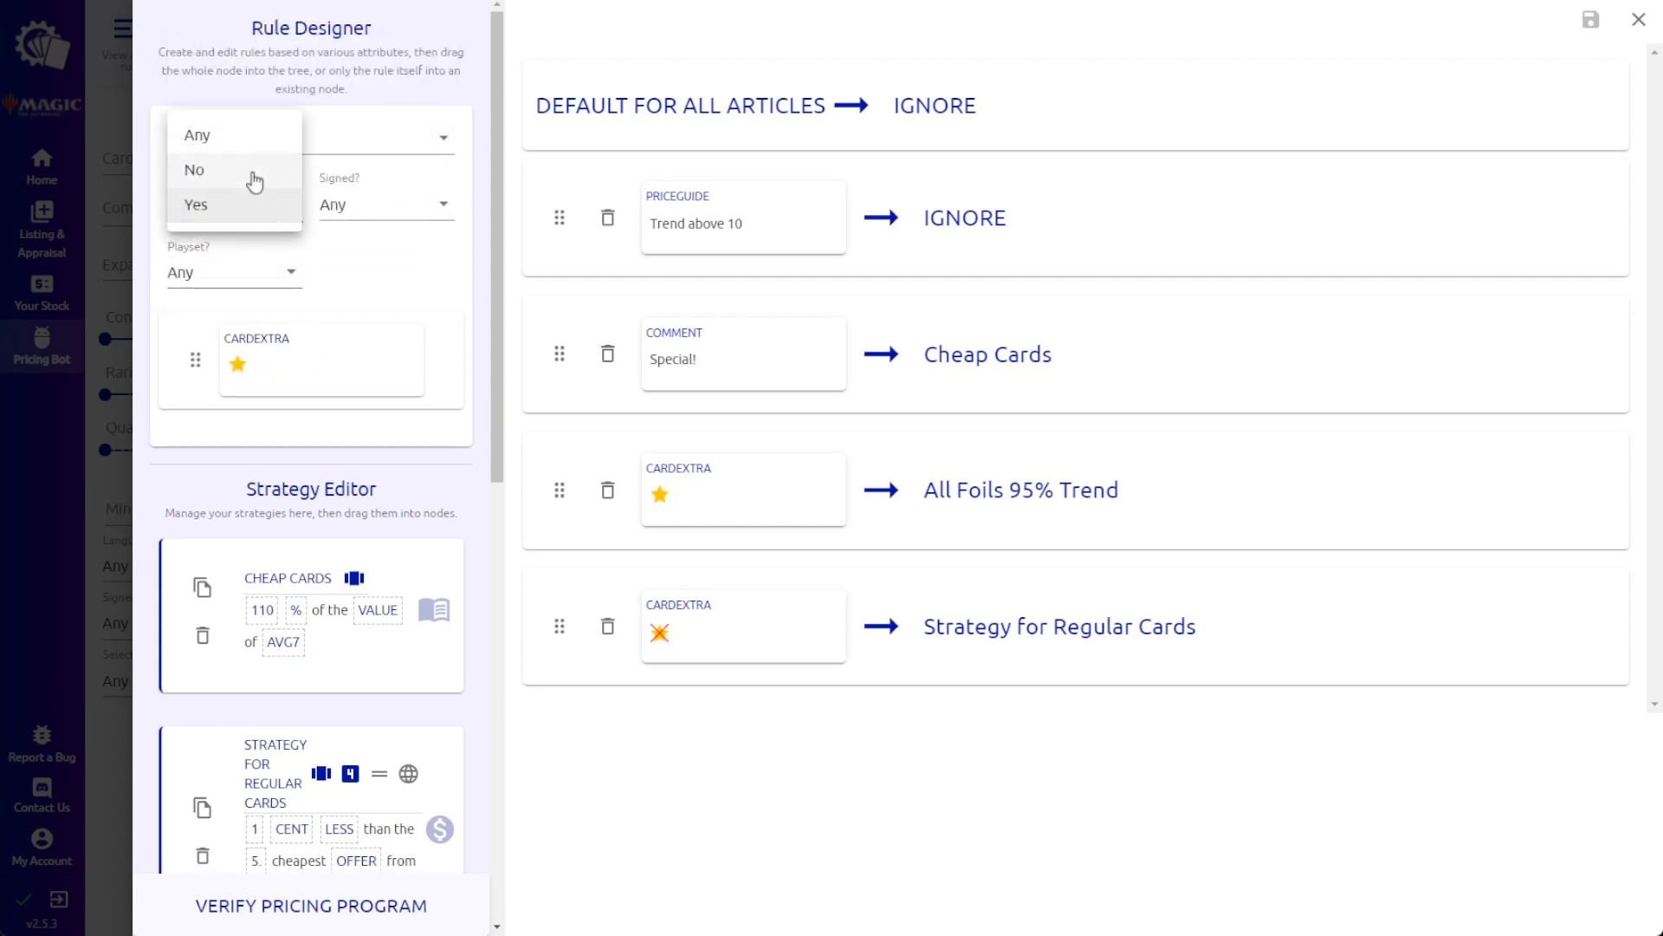
left_click(254, 177)
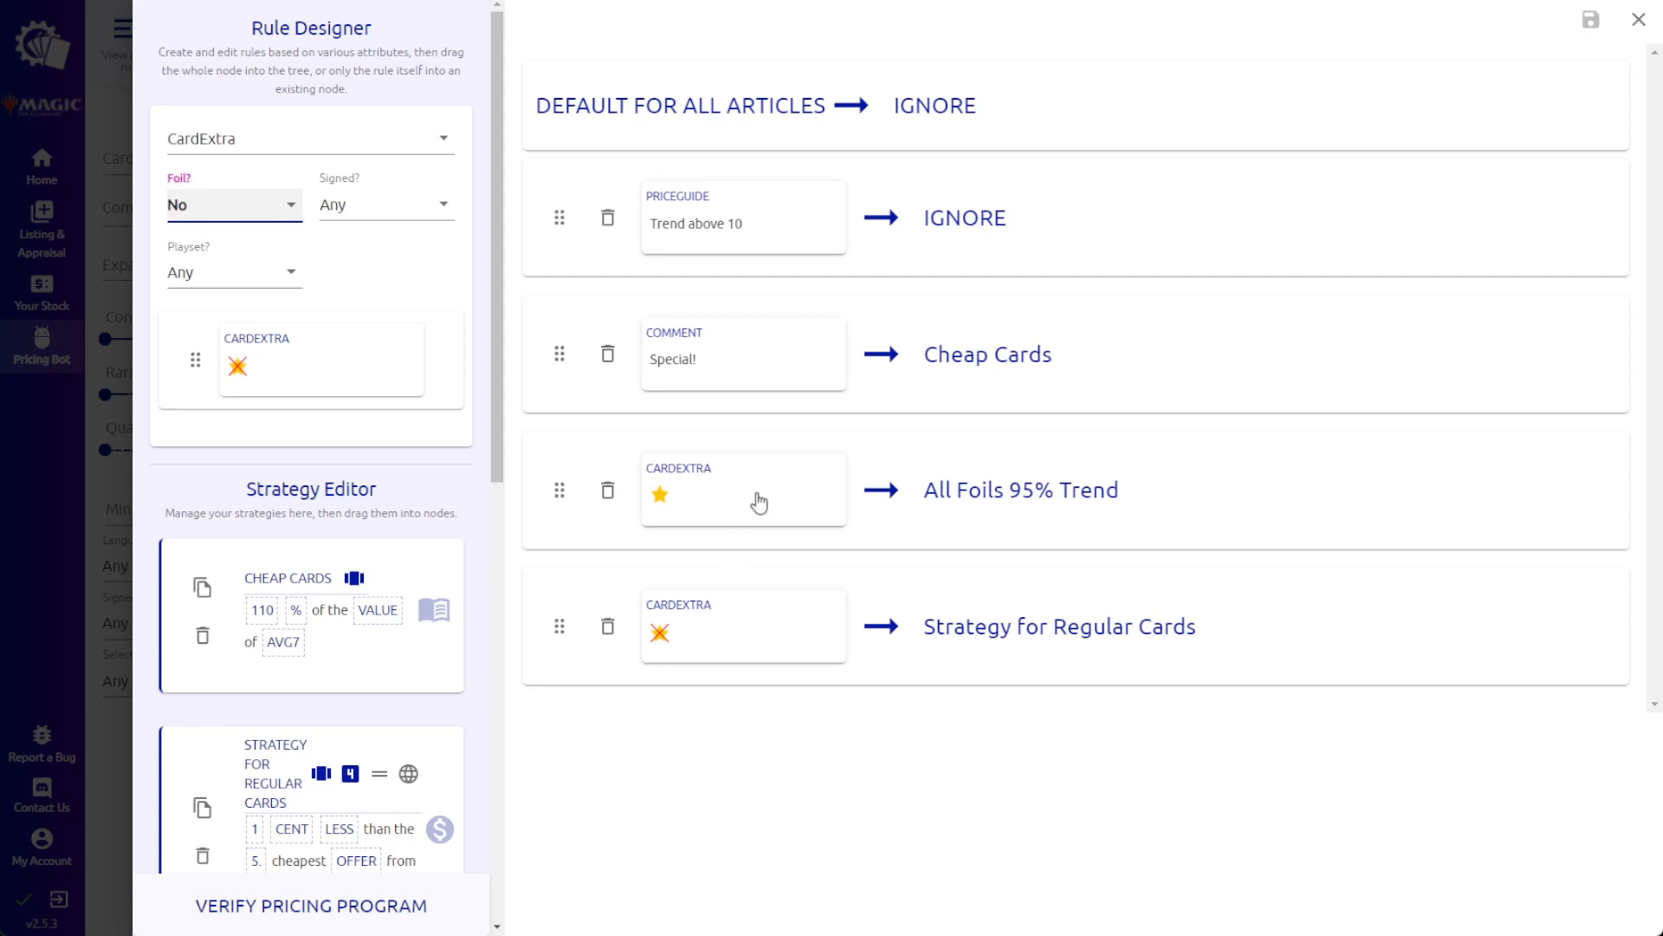
left_click(284, 270)
left_click(222, 343)
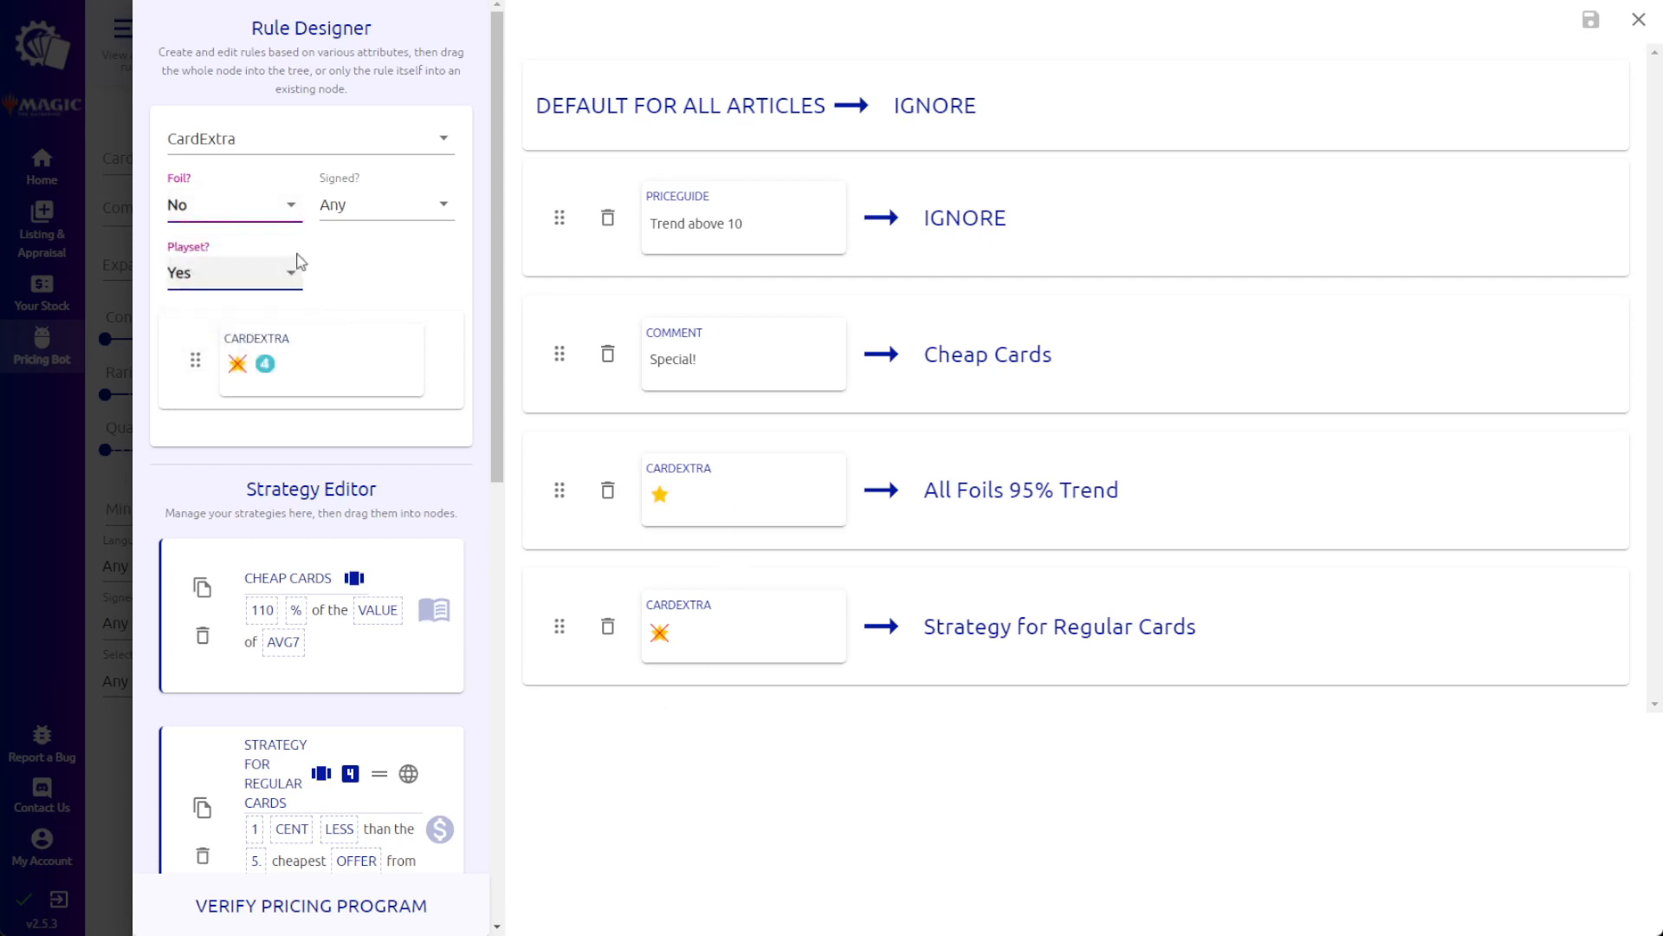
Reset the CardExtra rule's Foil and Playset filters to Any.
left_click(252, 208)
left_click(241, 177)
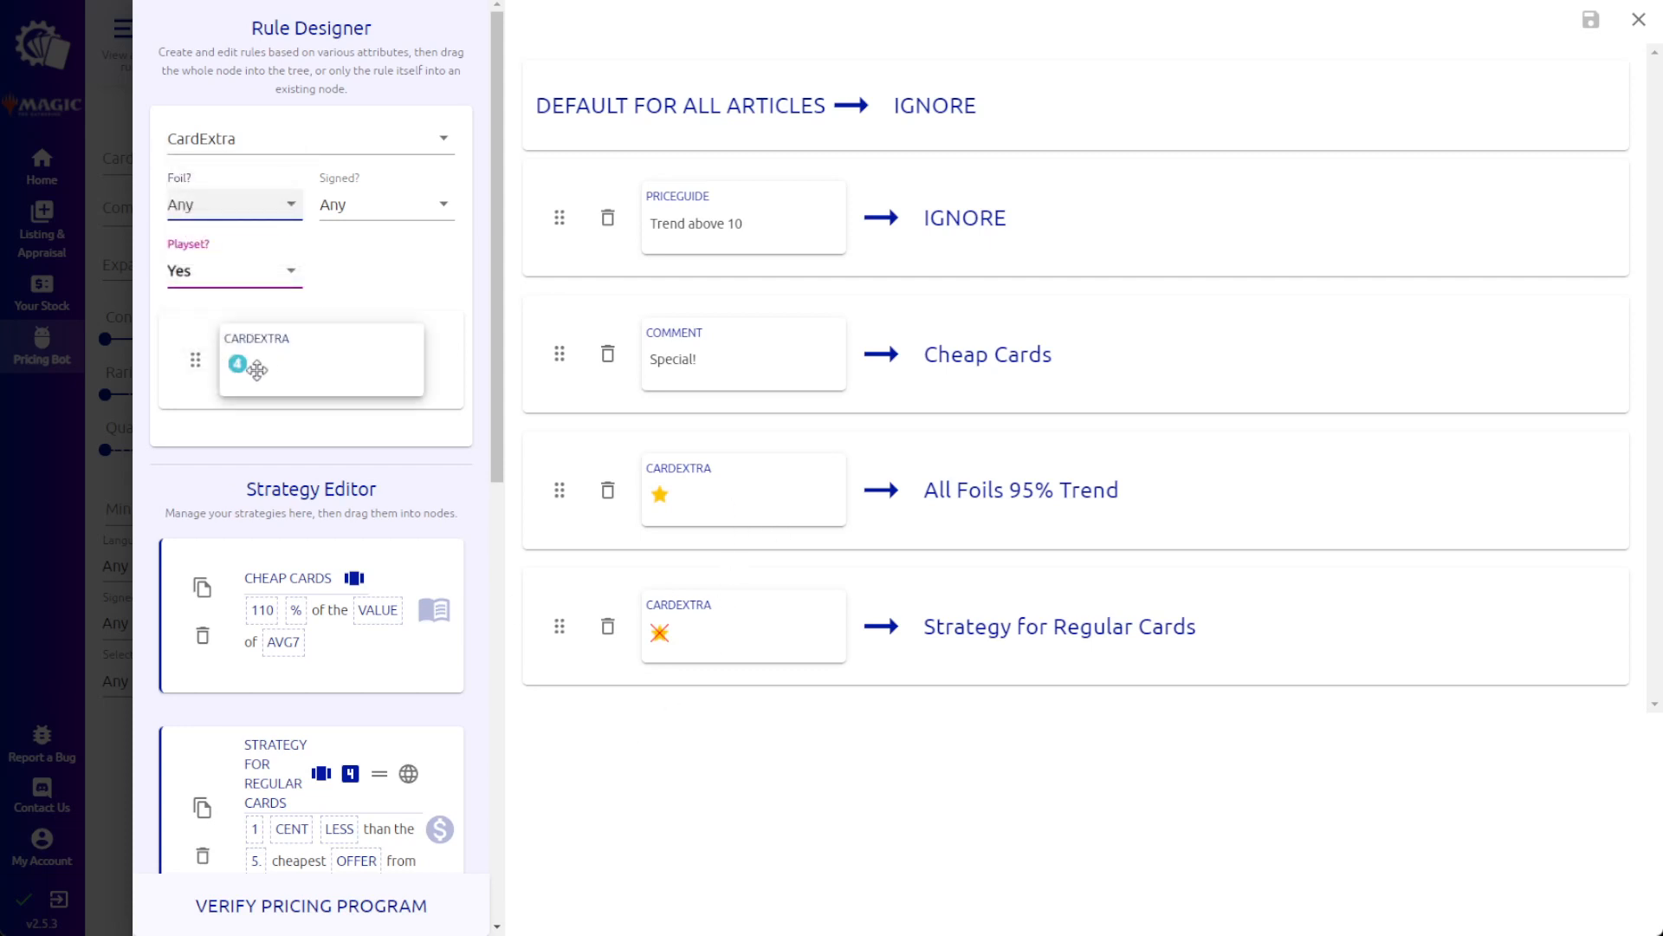
left_click(257, 286)
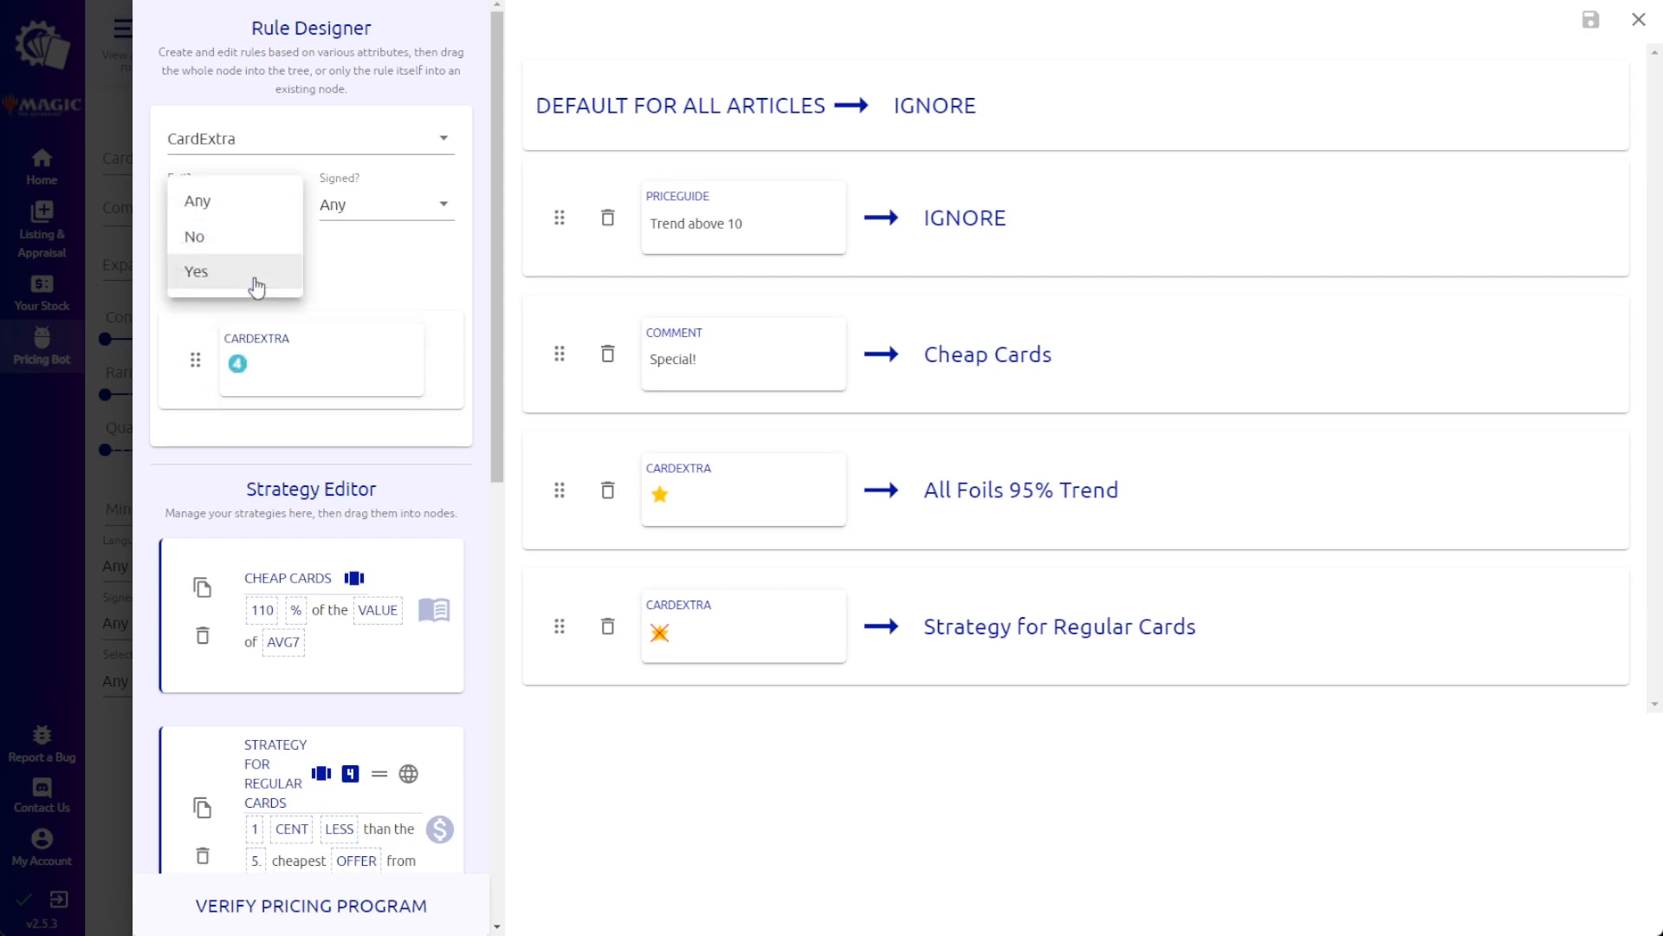
left_click(232, 208)
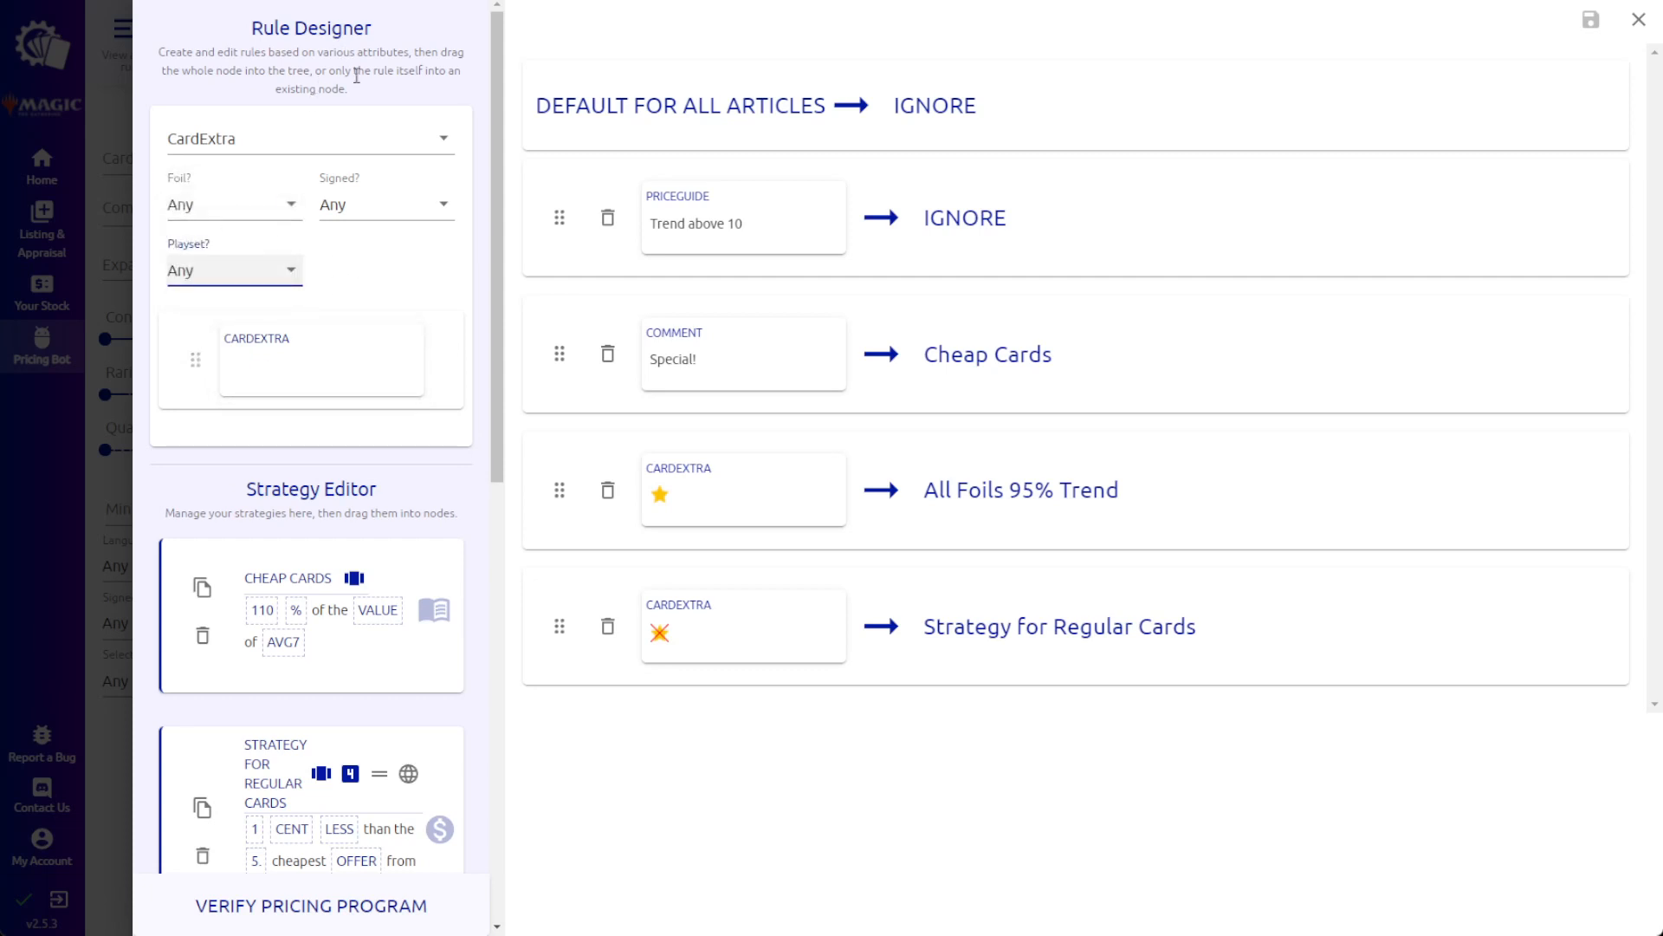
Design a CardCondition rule covering conditions from MT to EX.
left_click(439, 140)
left_click(276, 217)
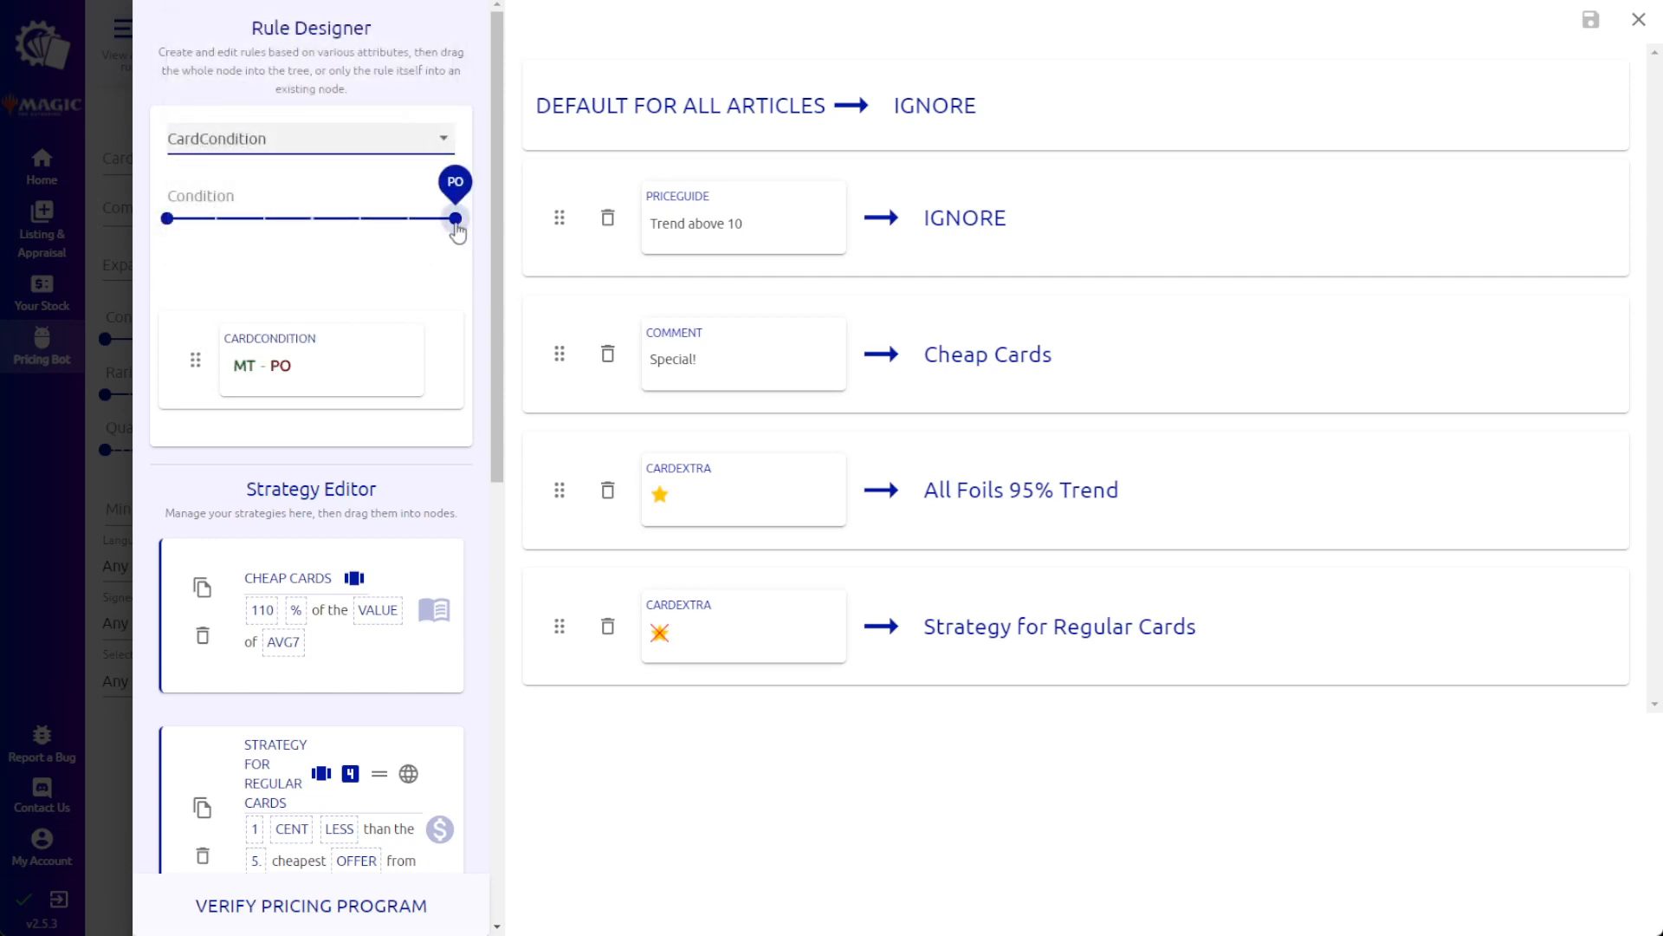
left_click_drag(456, 223, 256, 224)
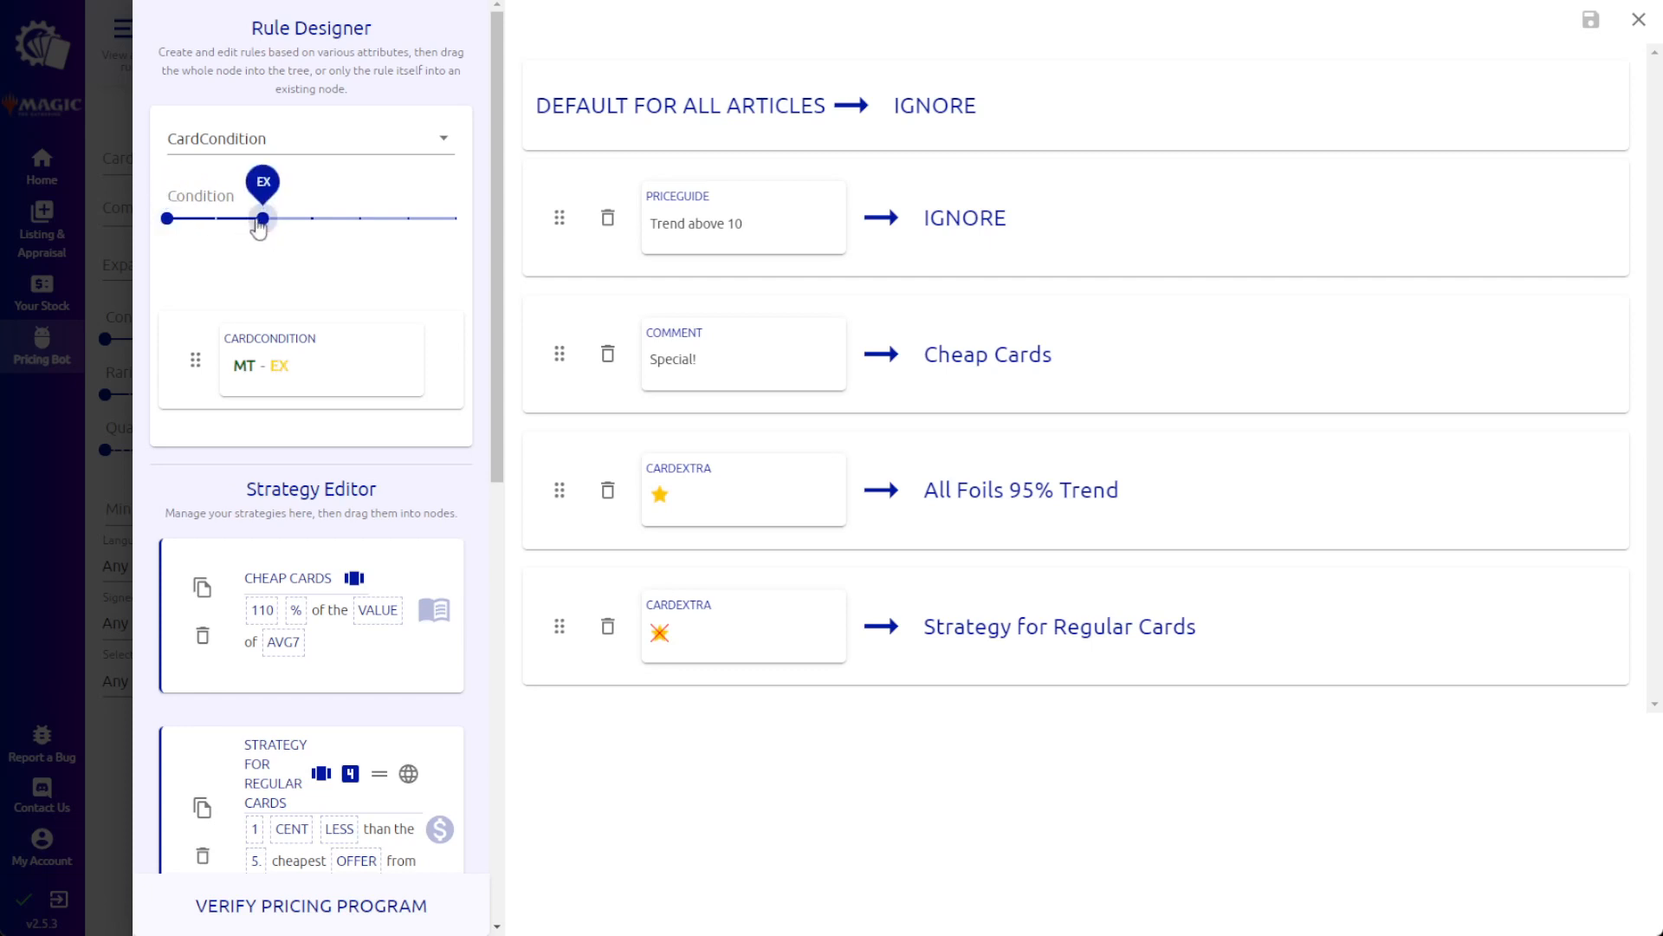
Switch the rule designer to Comment, and edit the "Special!" node's comment rule so that it is negated.
left_click(436, 139)
left_click(246, 251)
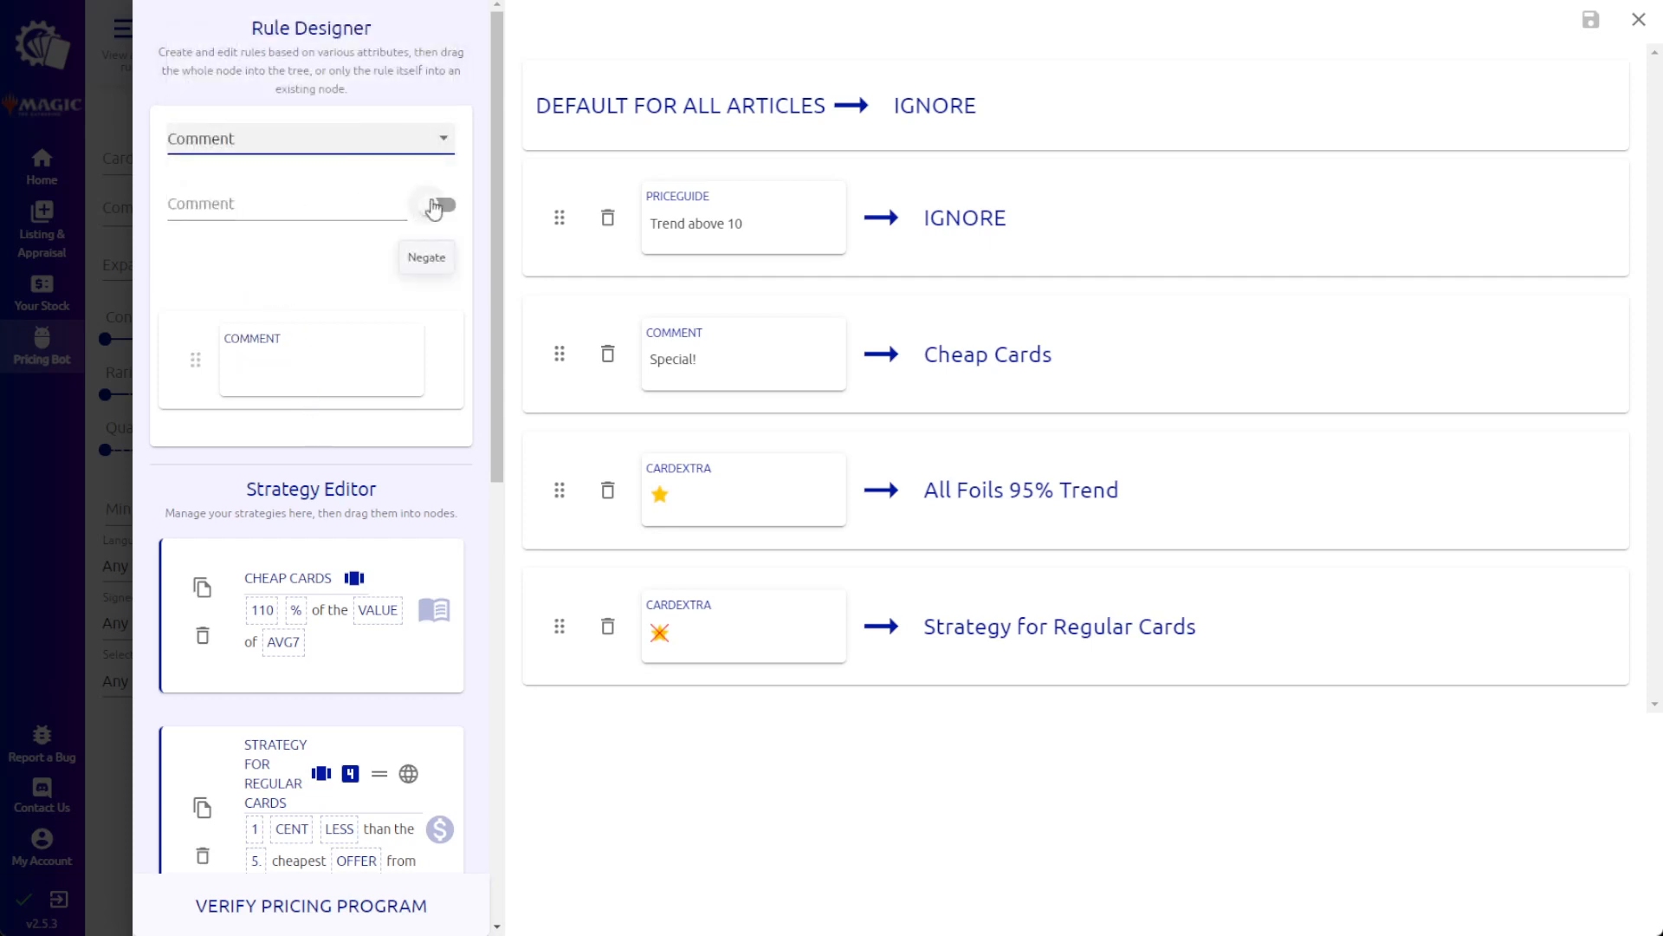
left_click(221, 213)
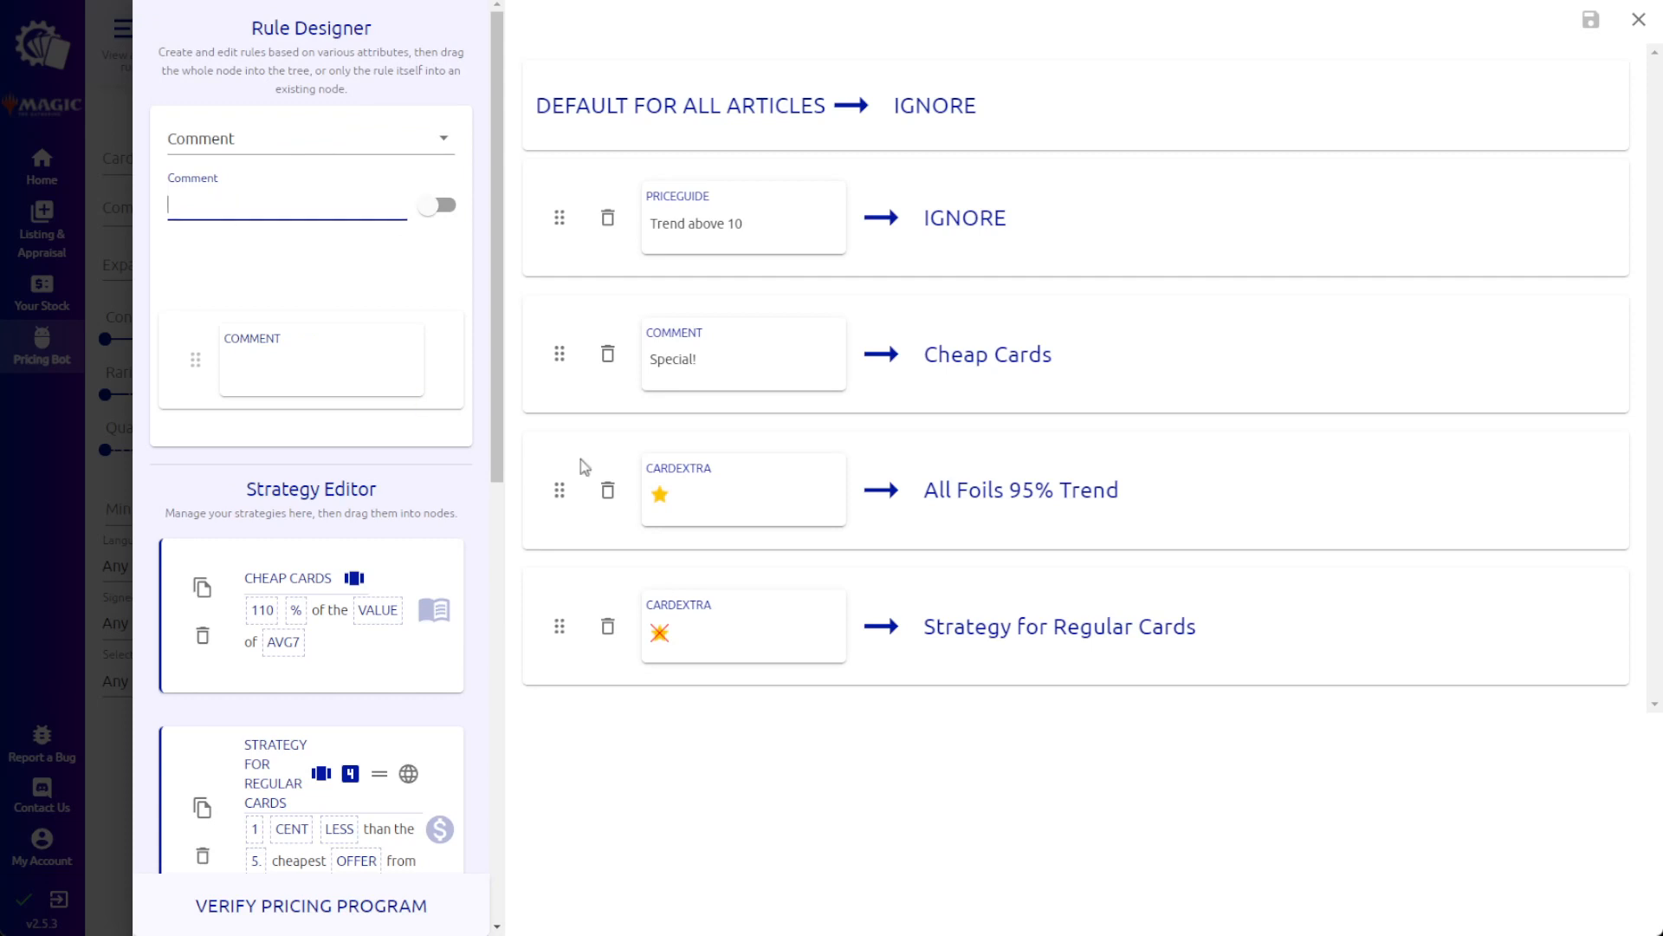
right_click(728, 357)
left_click(741, 418)
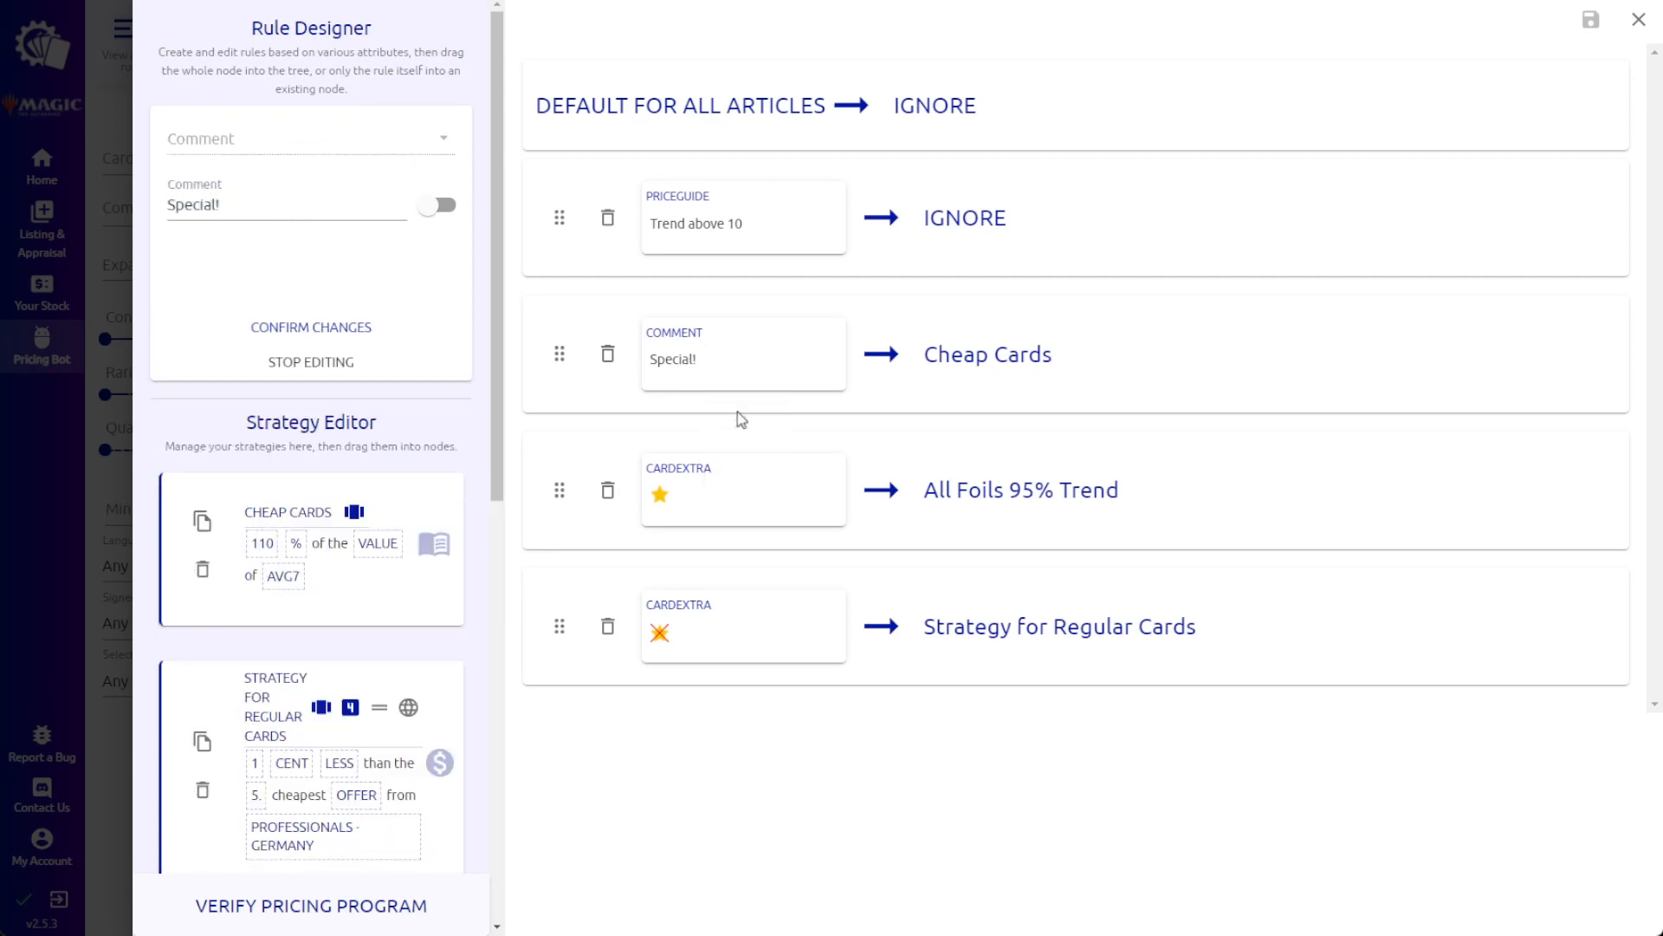
left_click(439, 204)
left_click(326, 338)
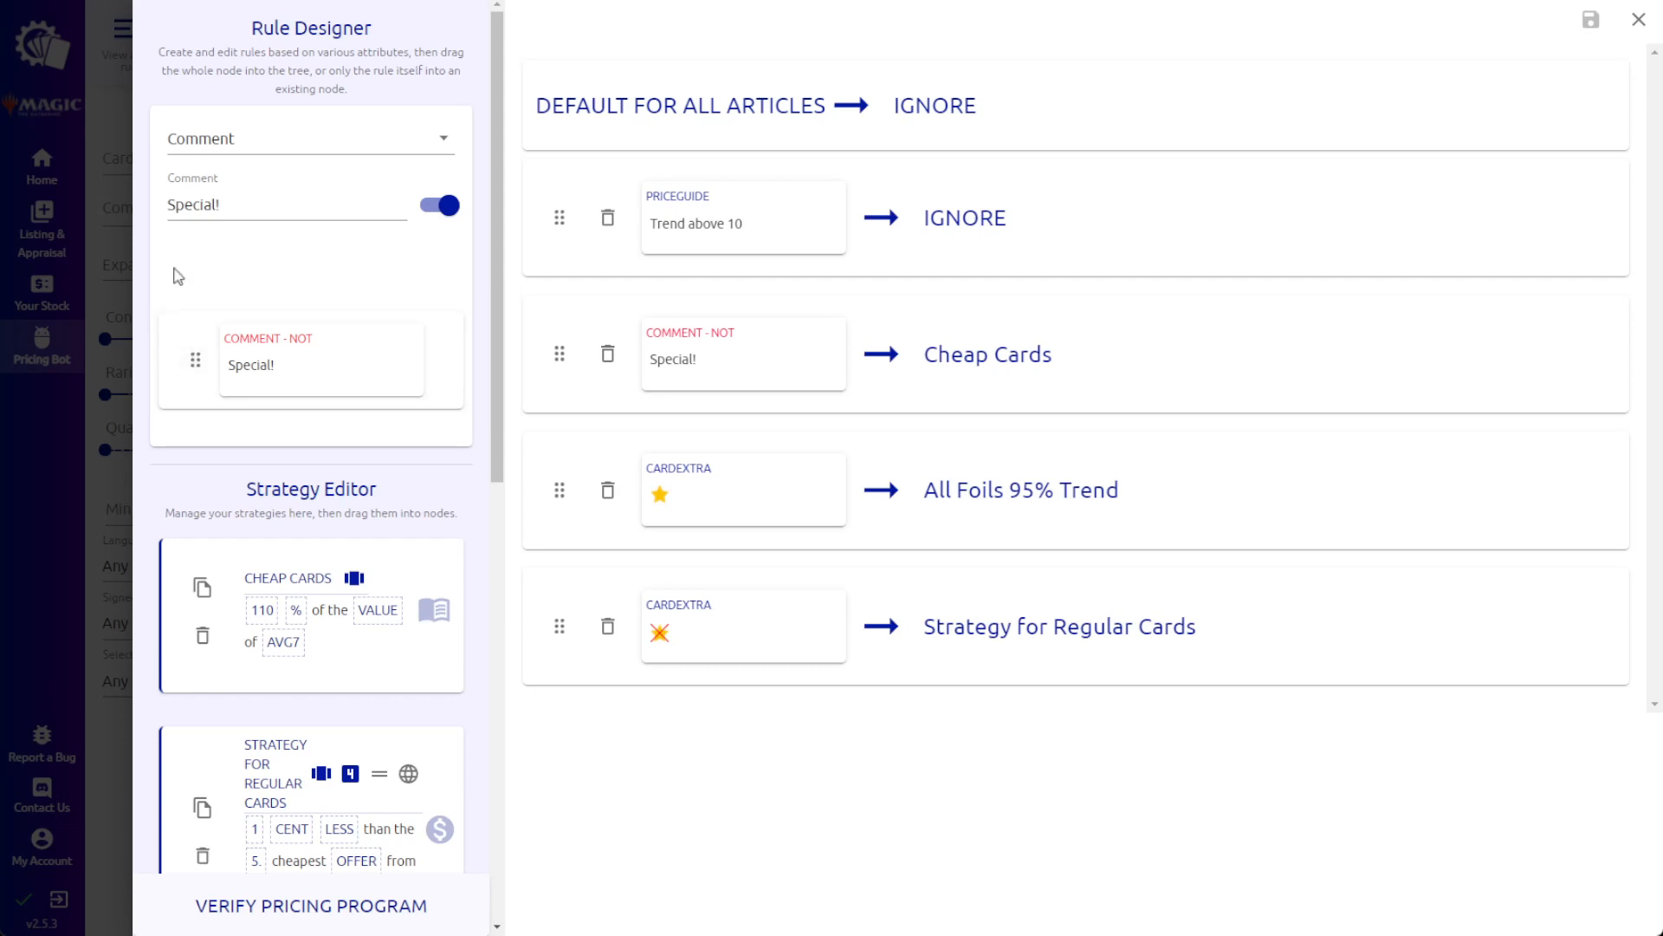
Try adding the negated "Special!" comment rule as a new node above the PriceGuide node, and delete that node again.
left_click_drag(195, 359, 567, 225)
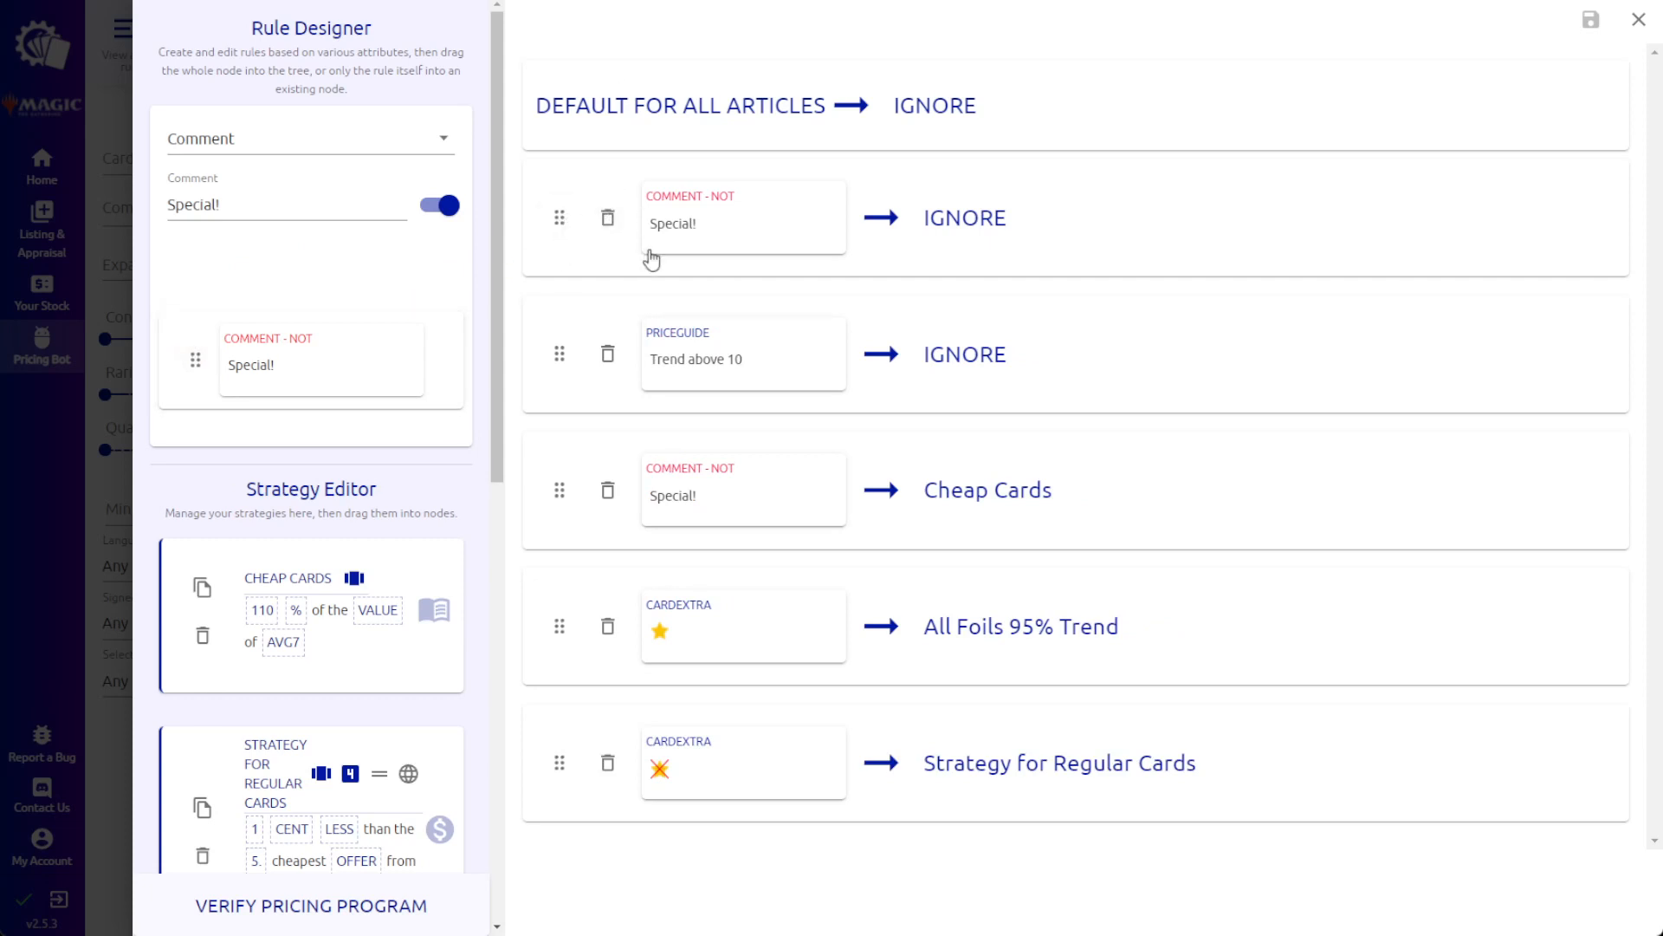
left_click(609, 221)
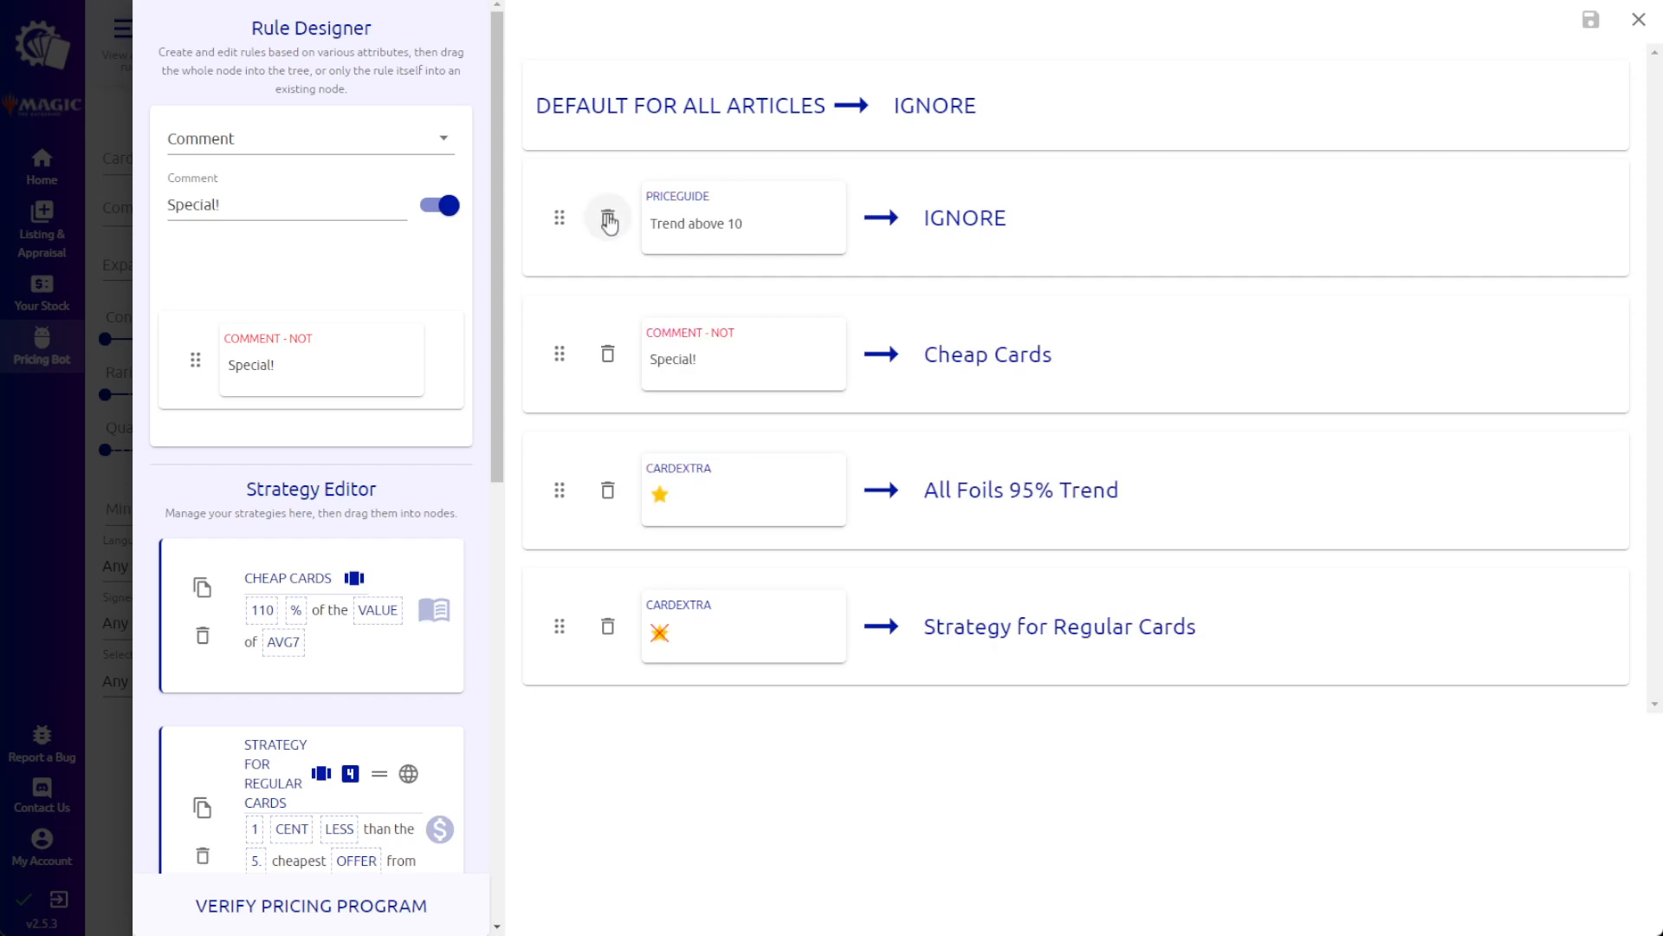
Delete the PriceGuide node and move the negated comment node with Cheap Cards below the two CardExtra nodes.
left_click(609, 223)
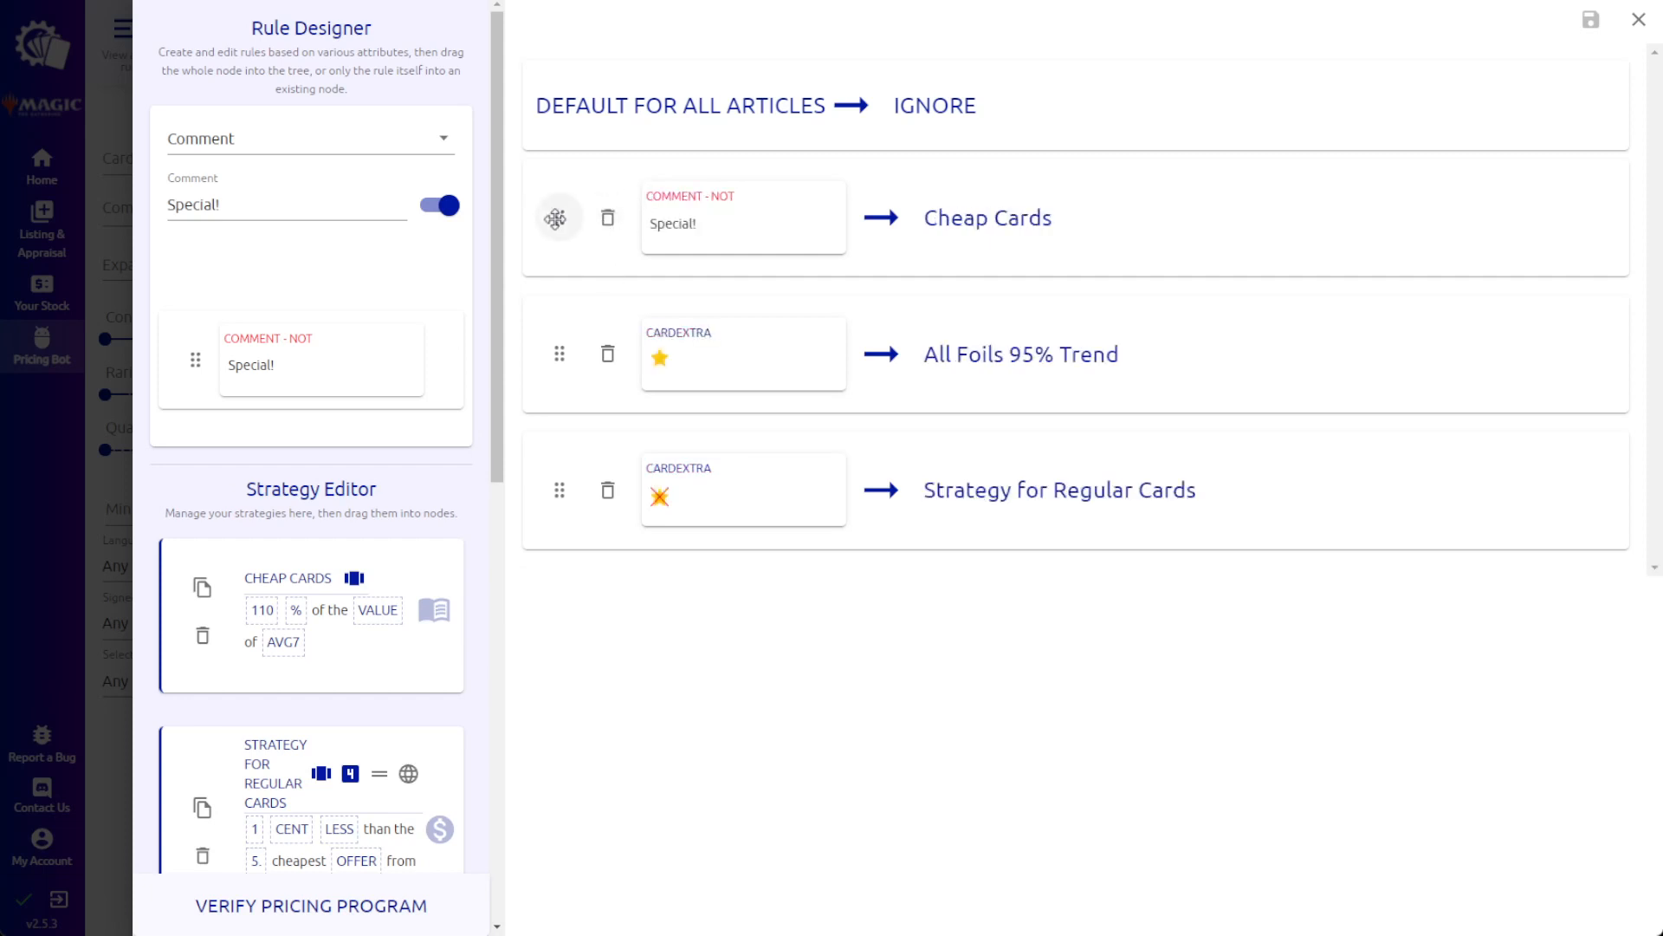
left_click_drag(559, 216, 551, 528)
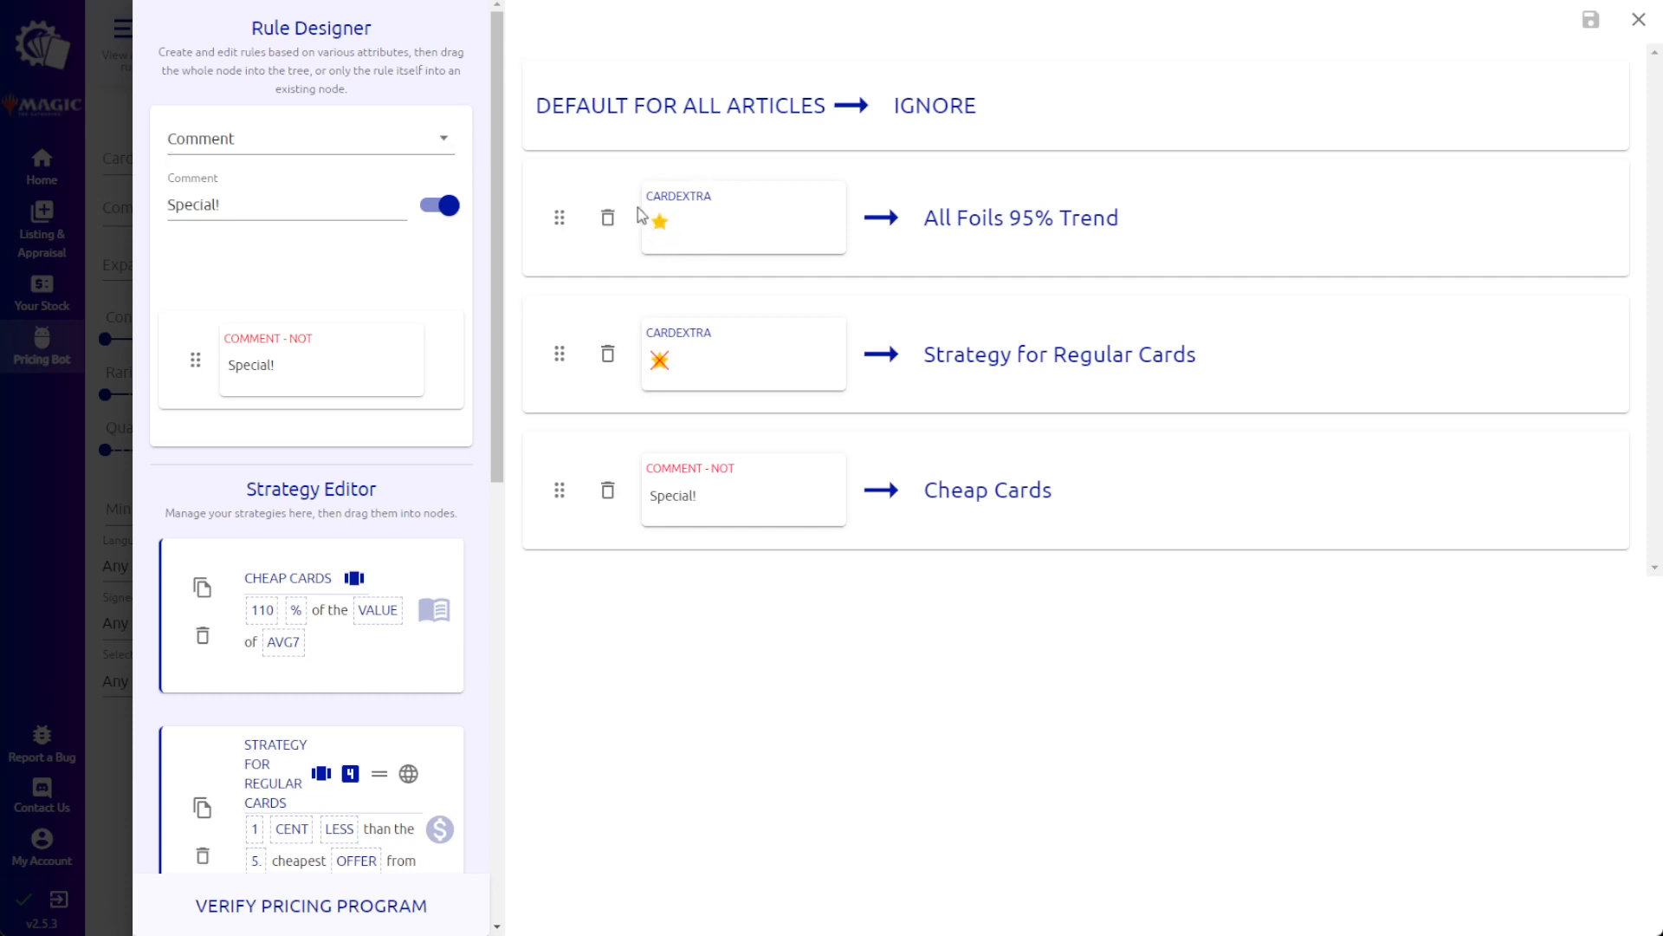
Design an Expansion rule for Innistrad: Midnight Hunt with negation turned off.
left_click(443, 138)
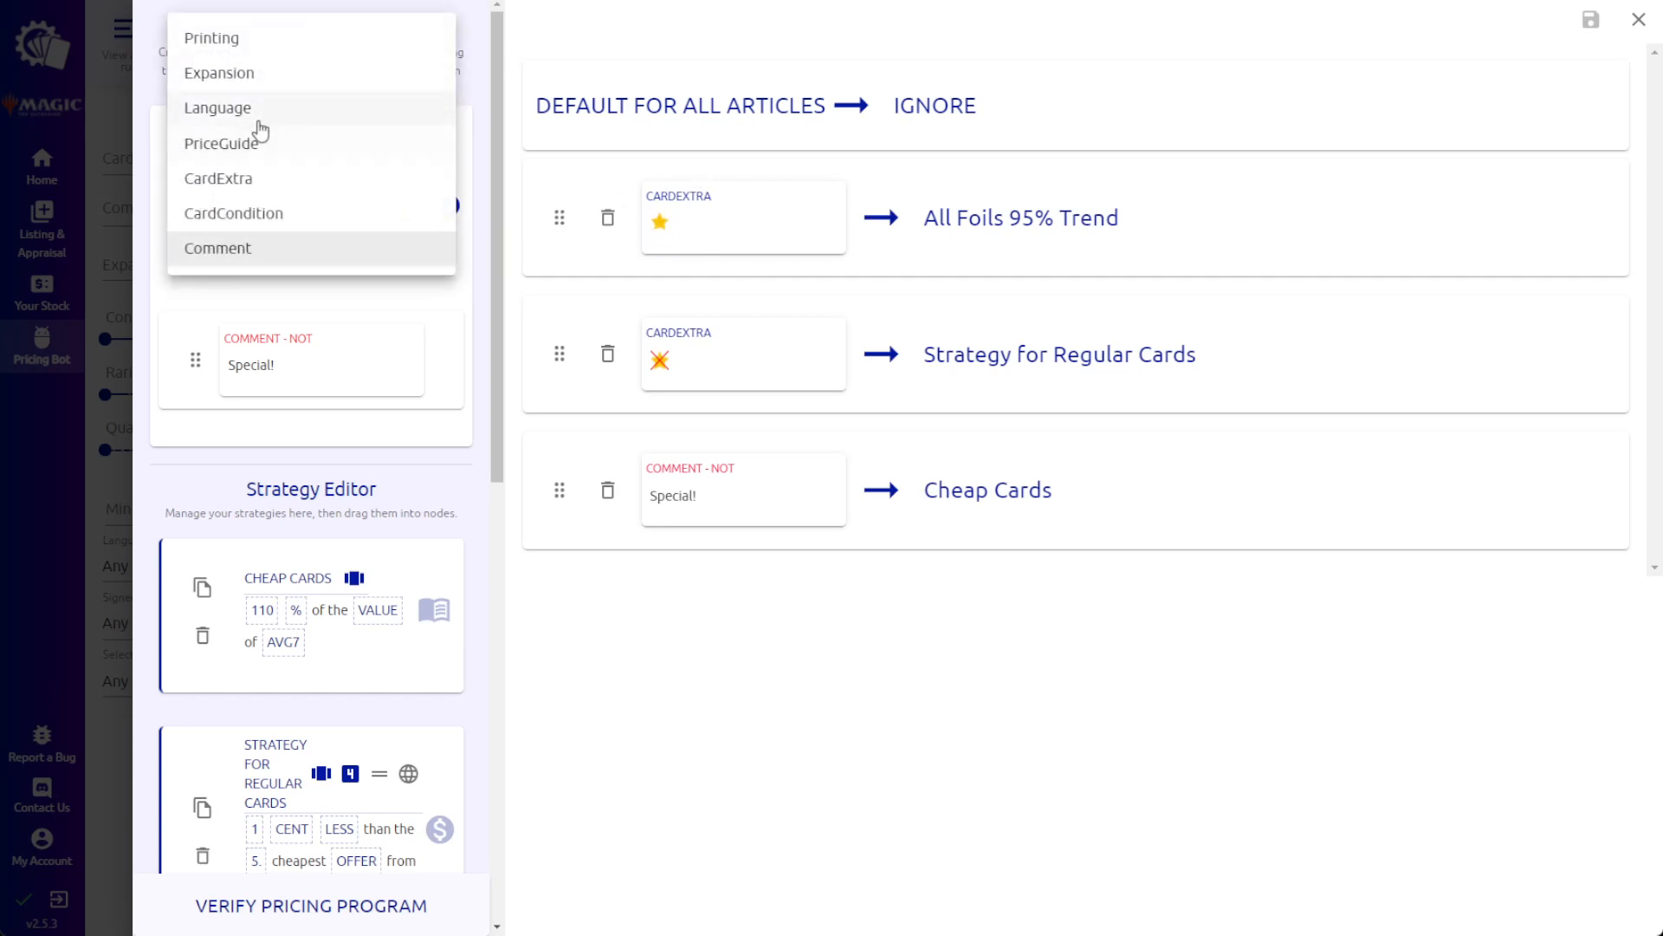
left_click(275, 73)
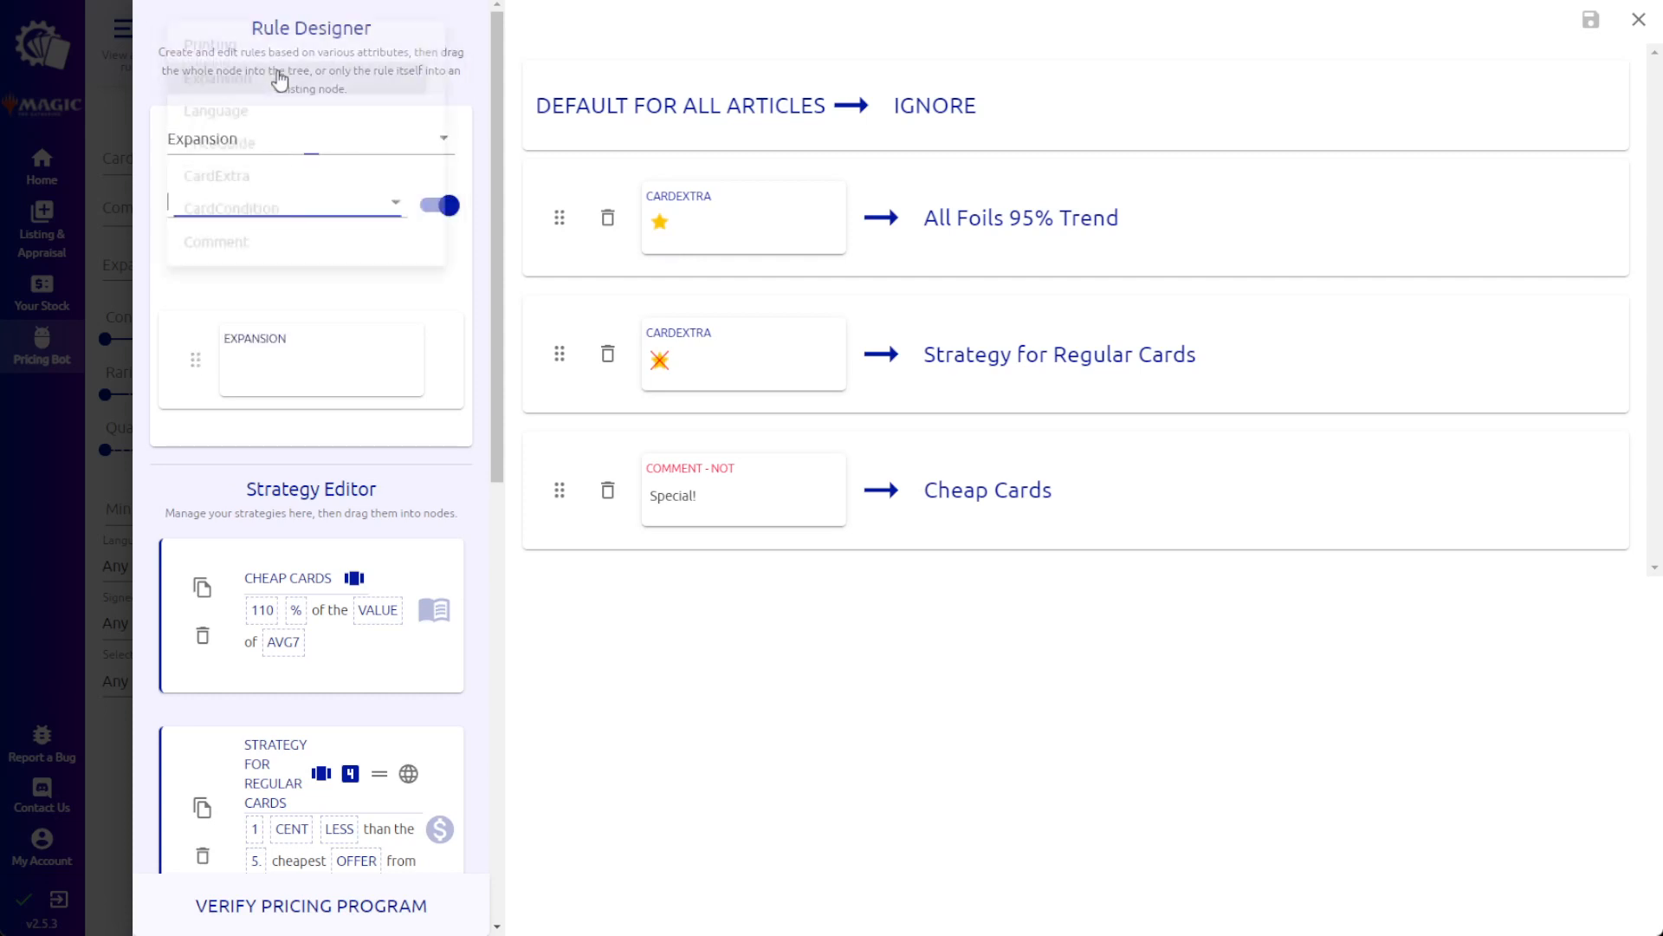
left_click(222, 198)
type("innis")
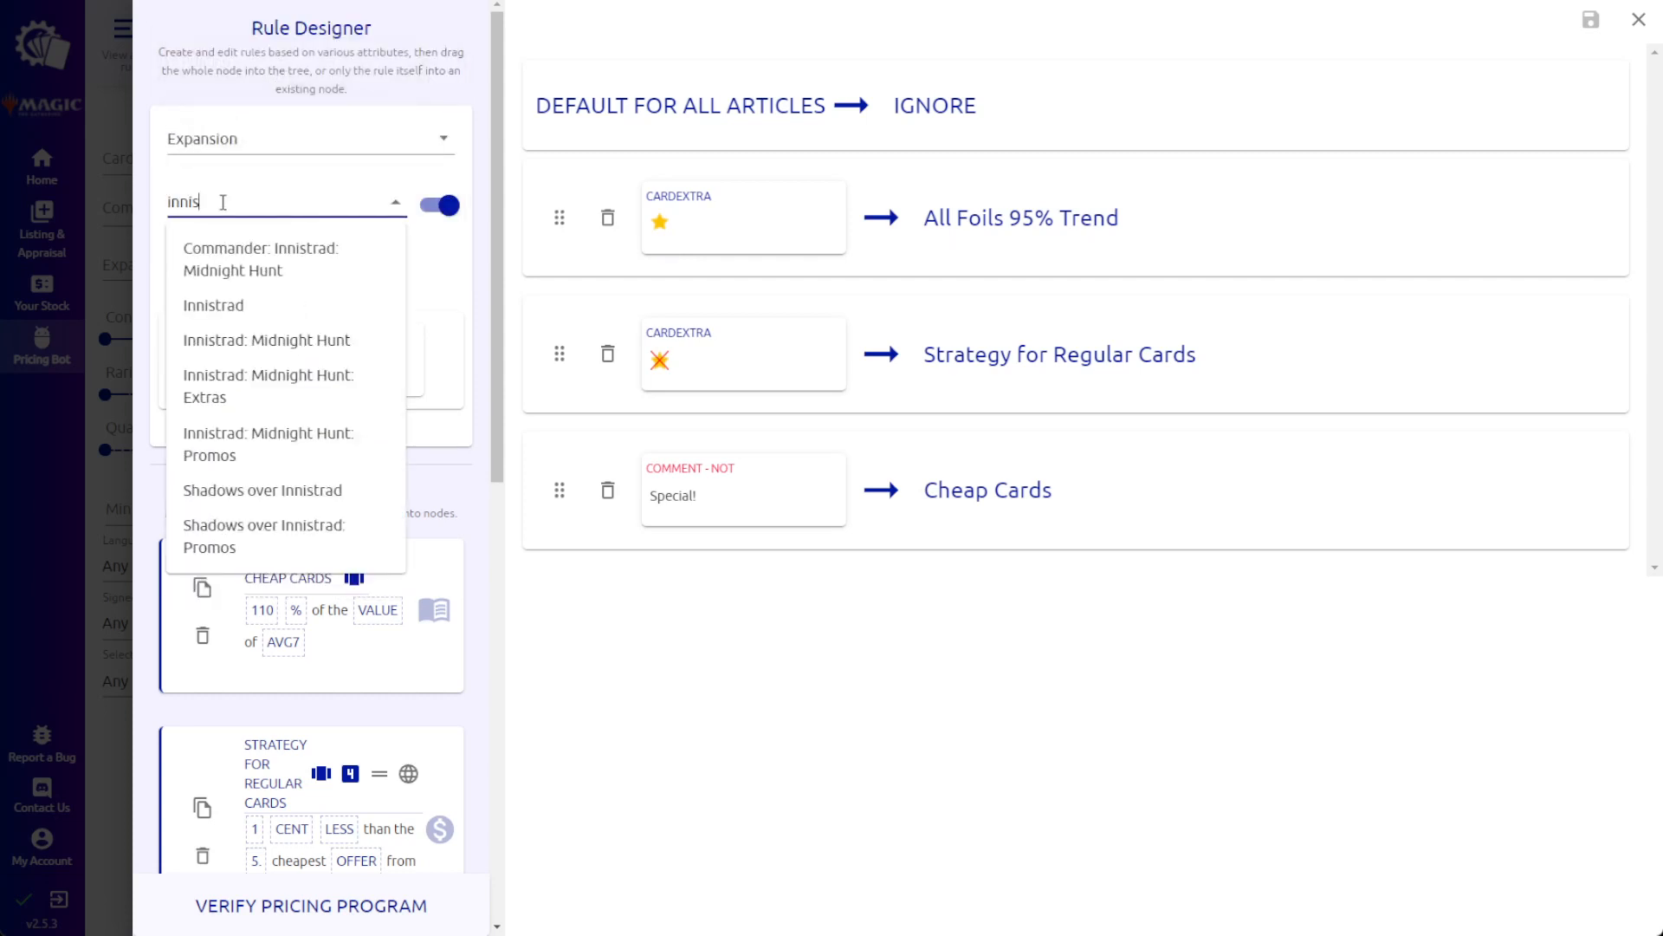
left_click(286, 340)
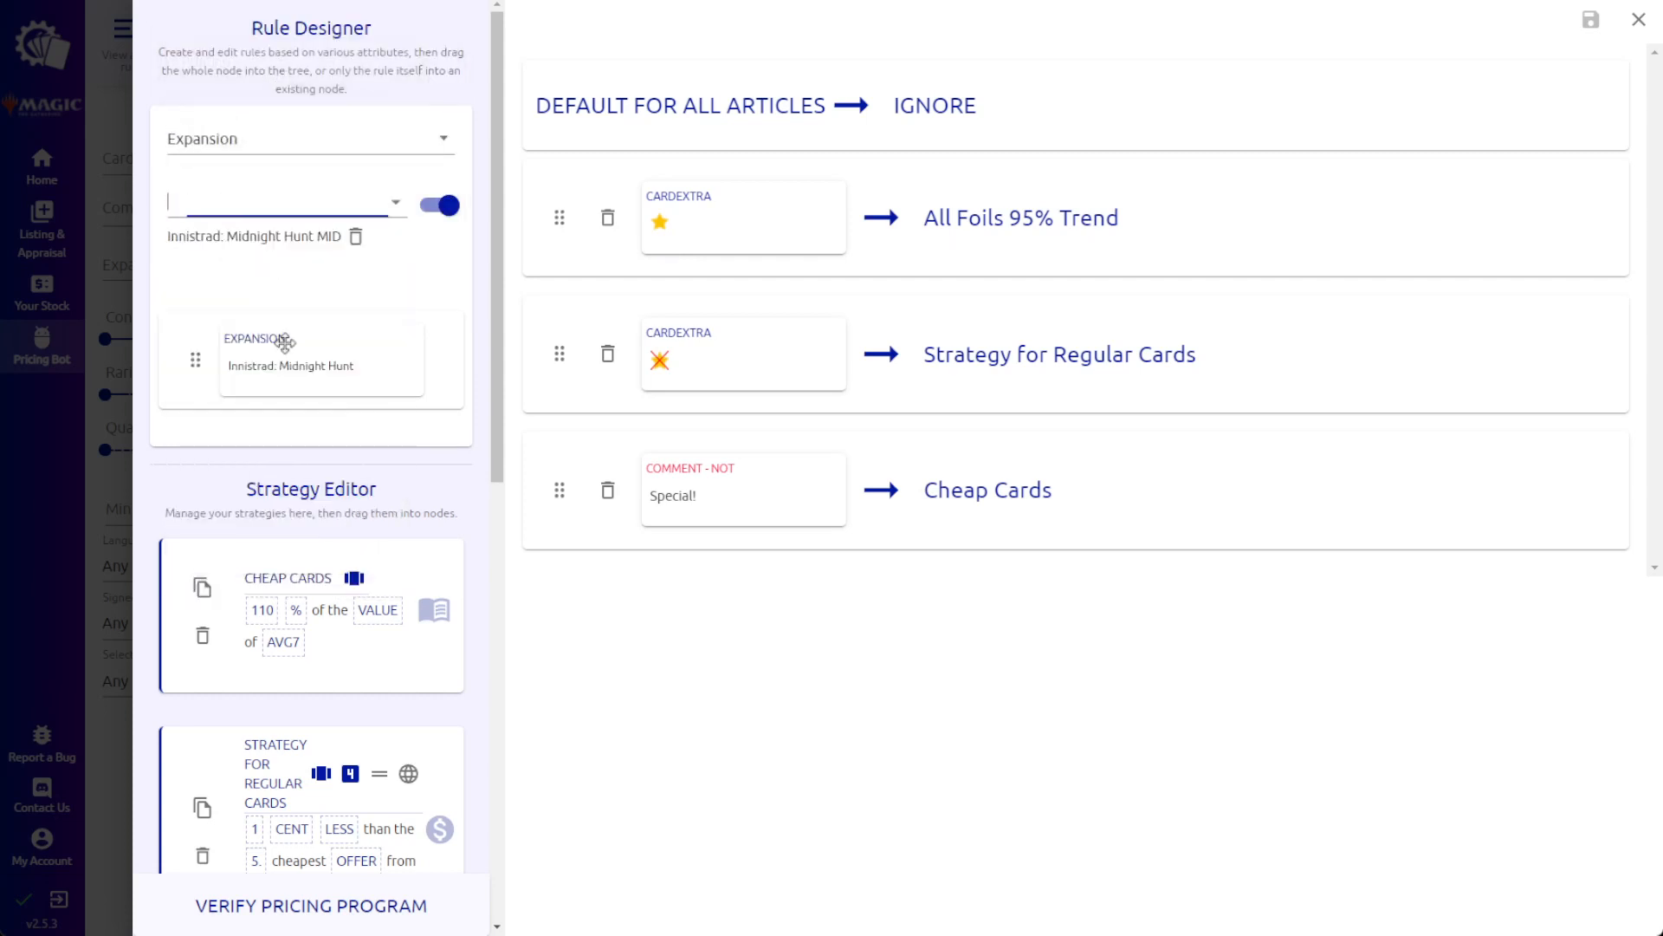
left_click(442, 208)
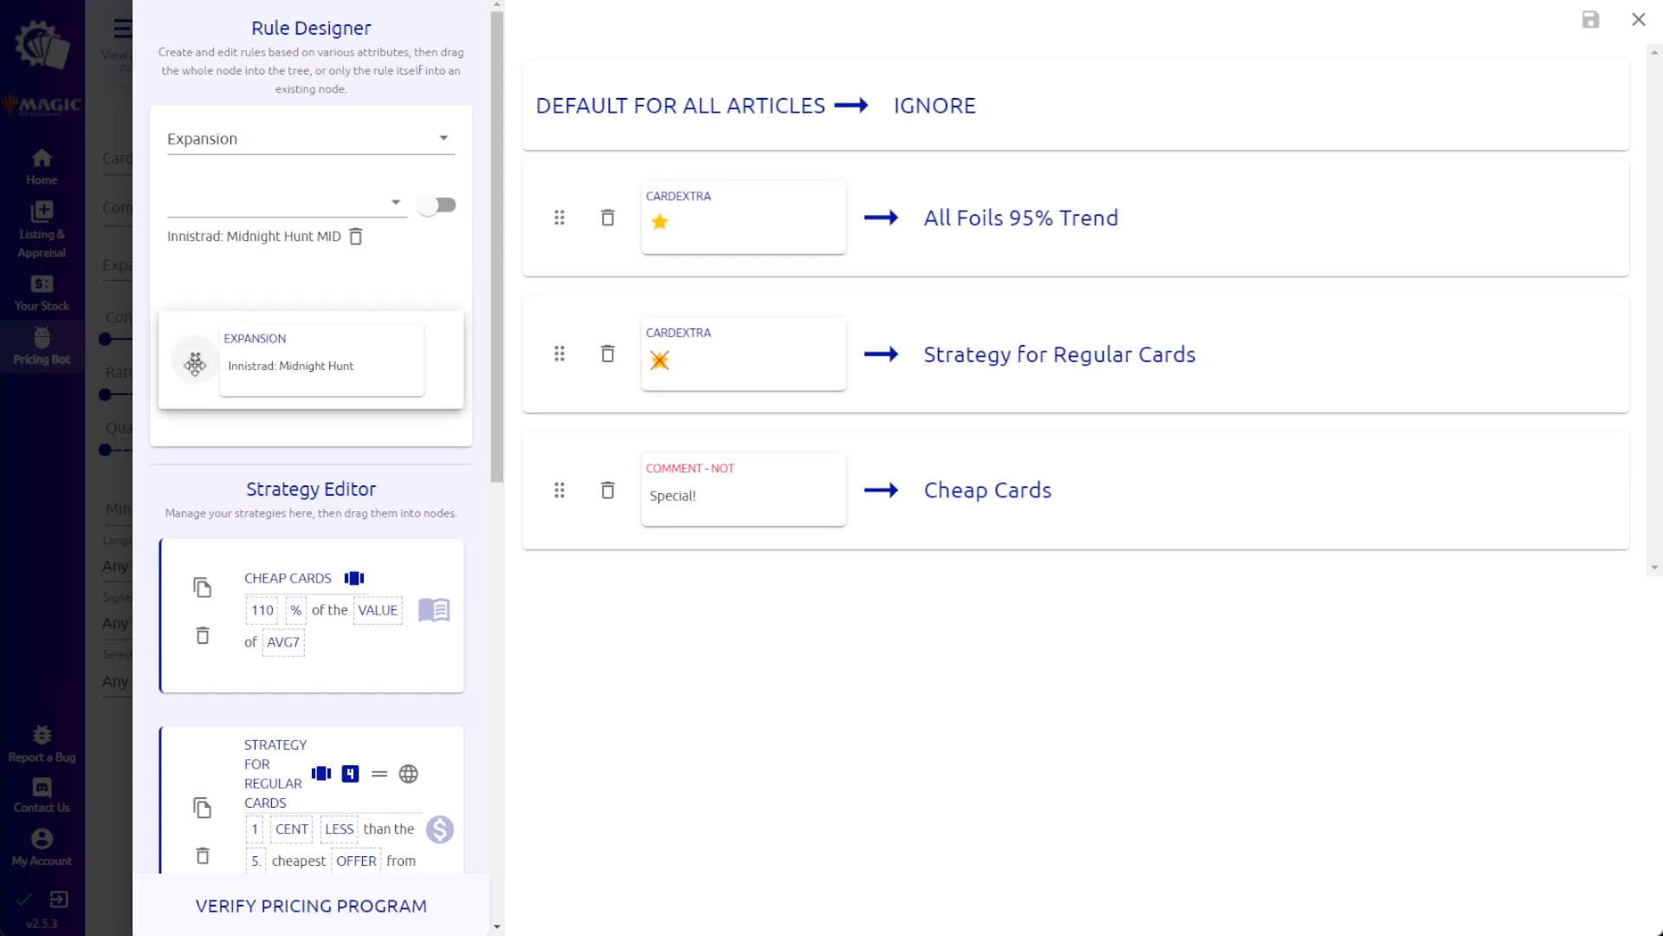
Add the Expansion rule as a node nested under the All Foils 95% Trend node and assign it the Fancy Cards strategy.
left_click_drag(195, 364, 560, 305)
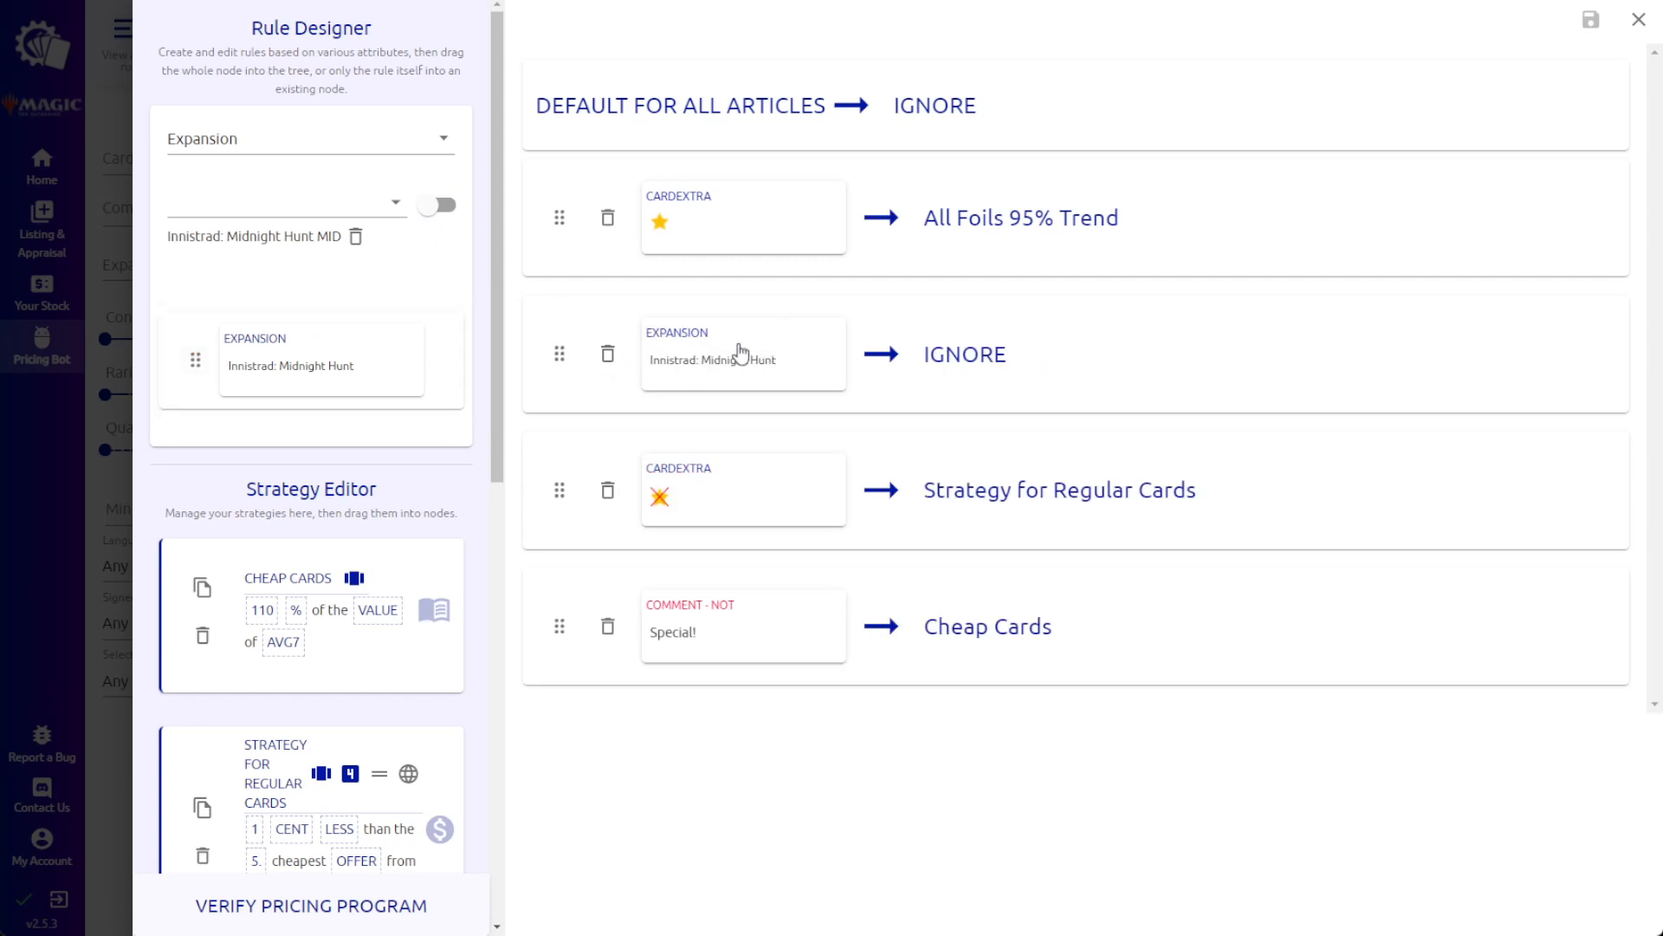
left_click_drag(560, 353, 630, 351)
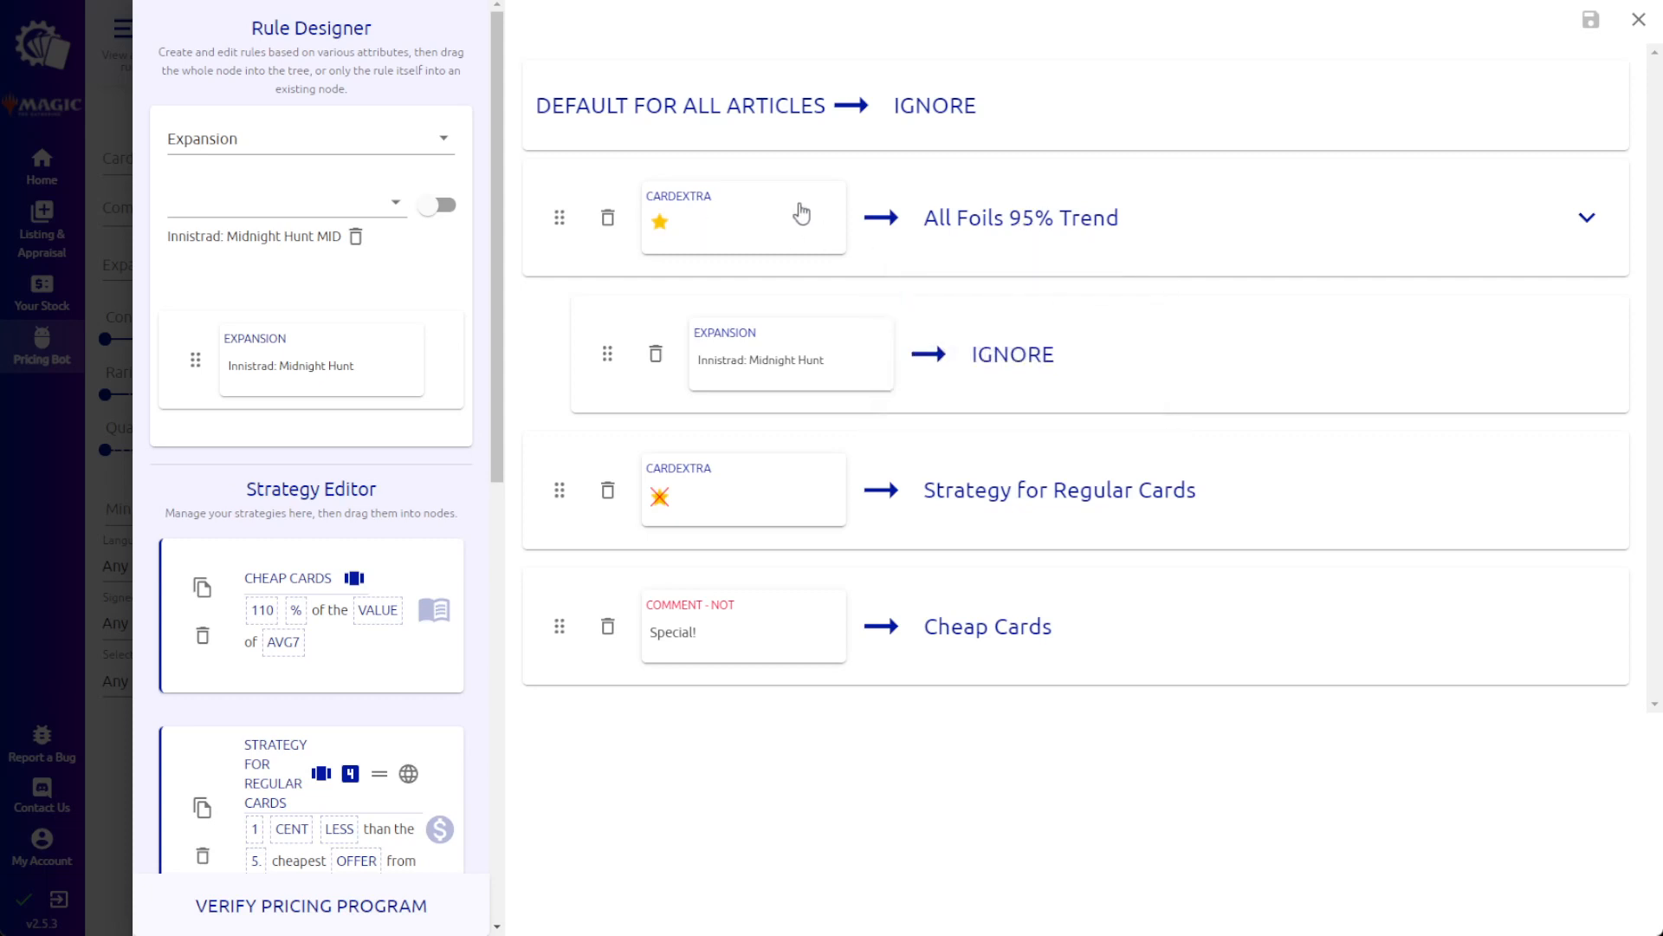
mouse_move(979, 221)
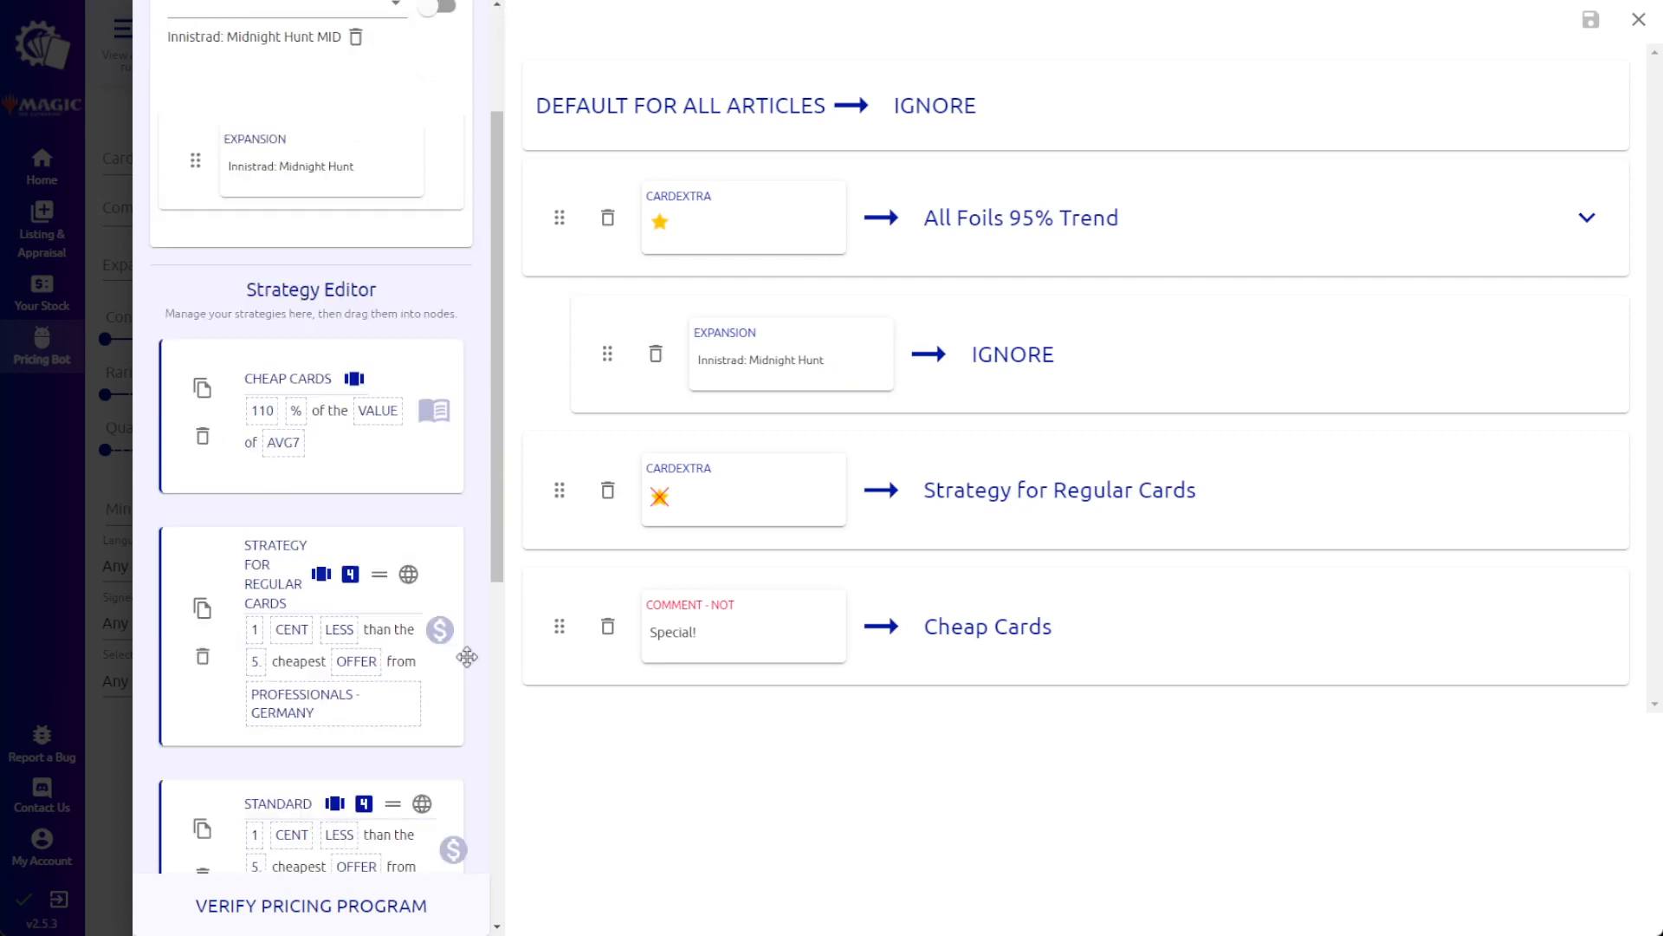
scroll(442, 648, "down", 6)
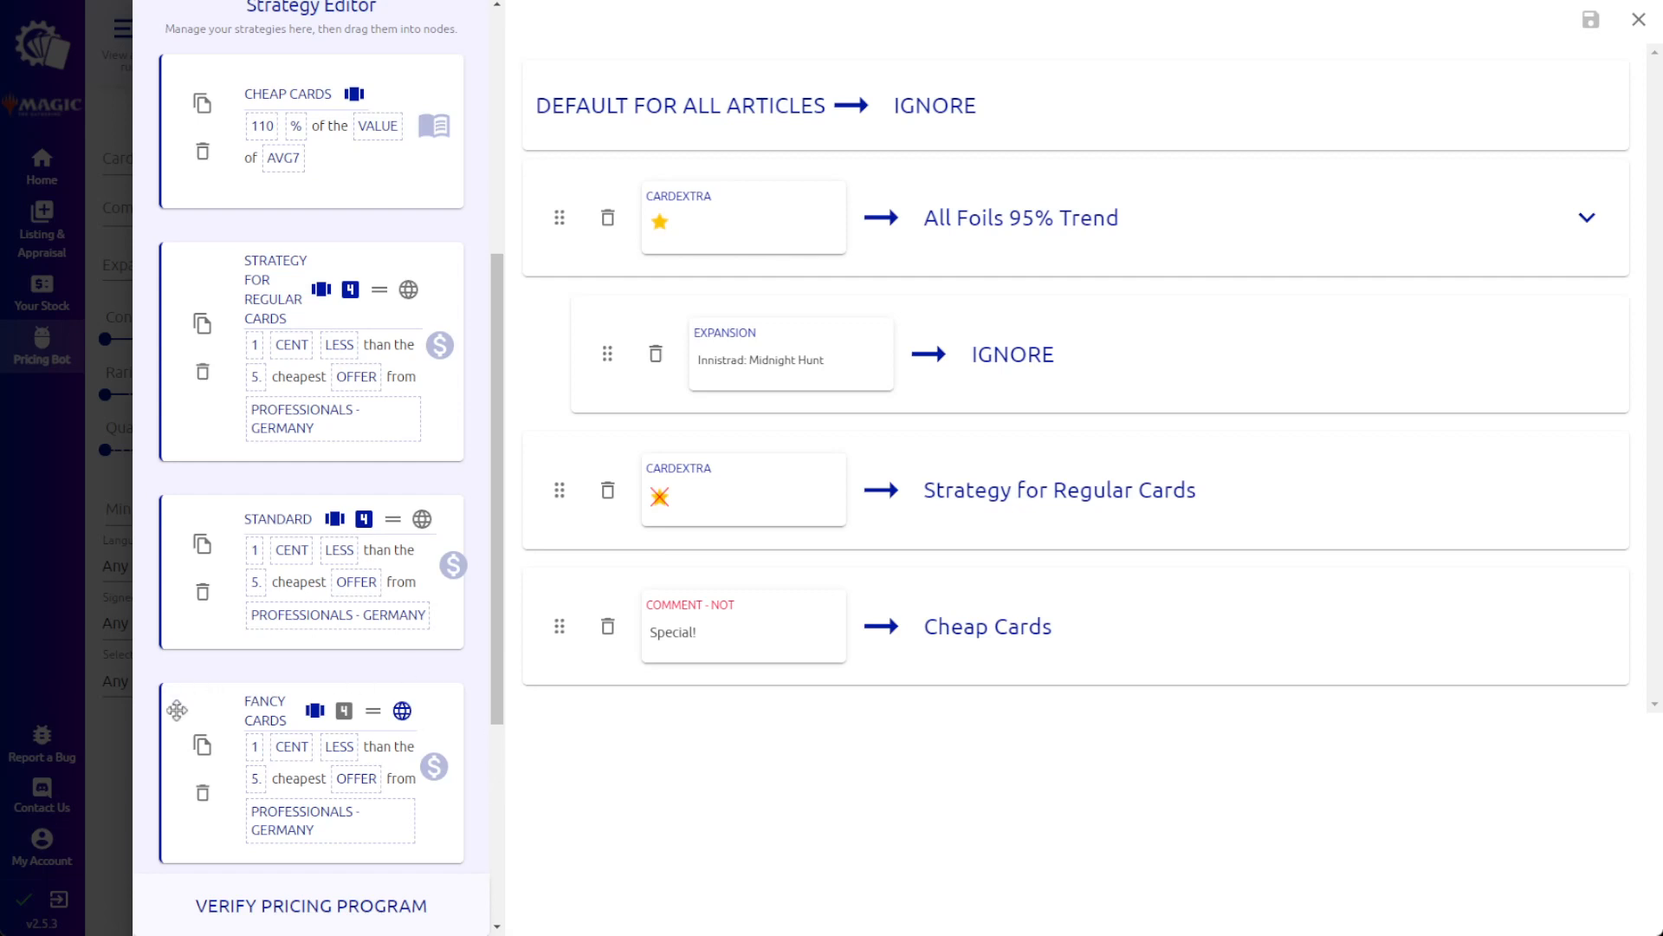
left_click_drag(176, 711, 1031, 356)
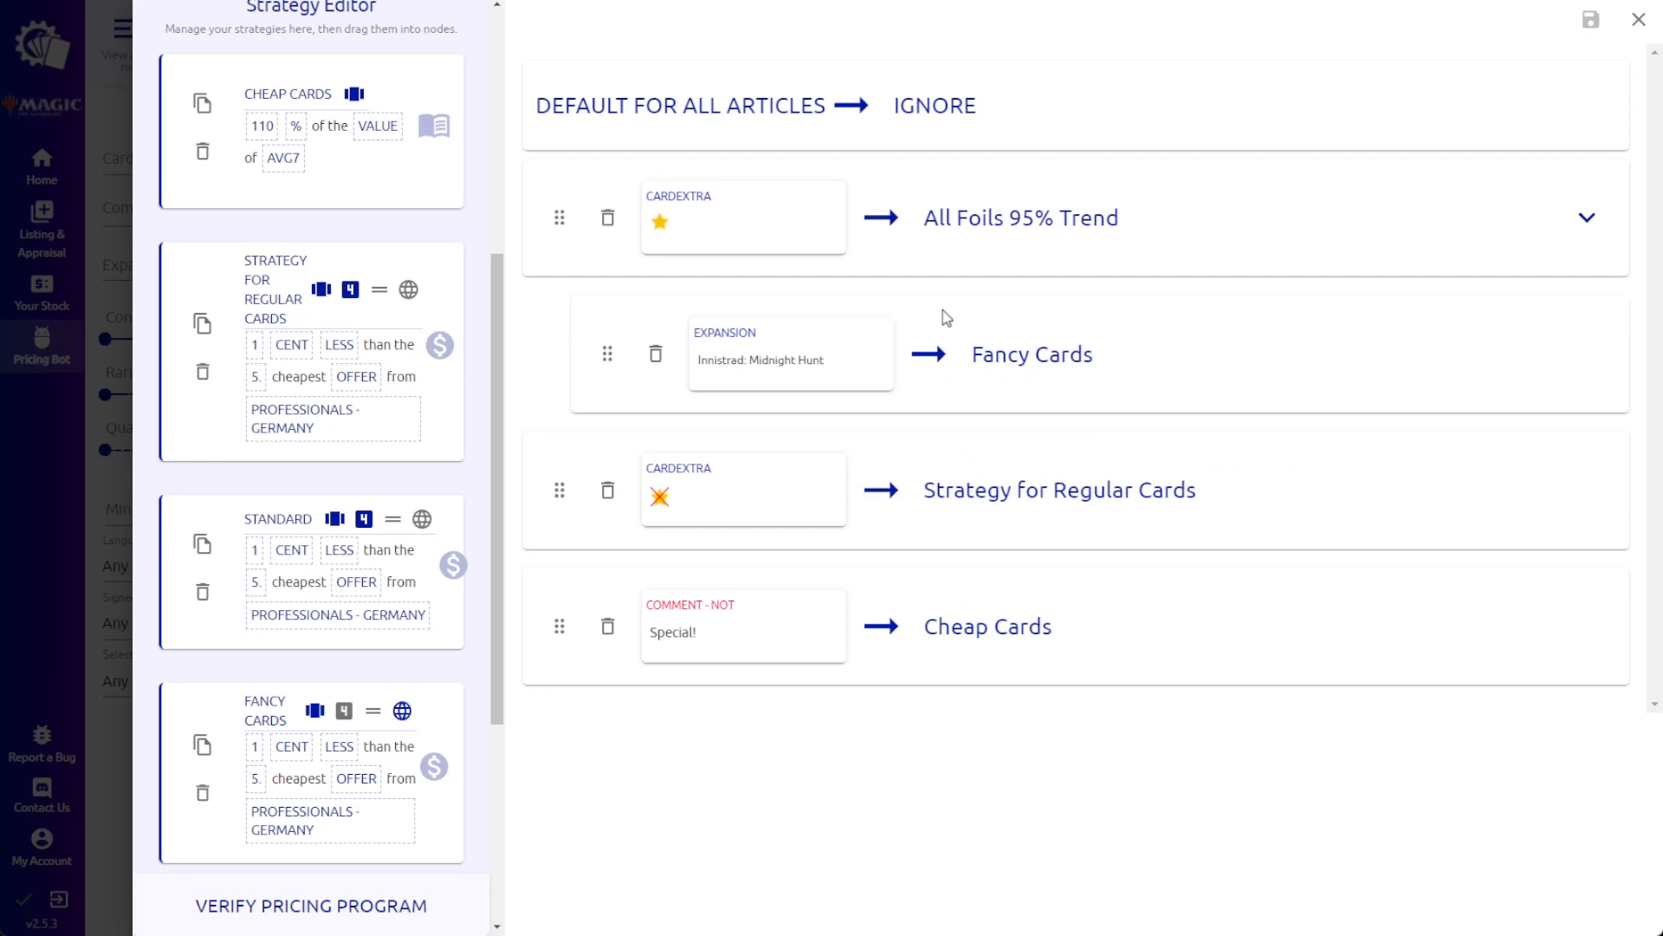
Add the Innistrad: Midnight Hunt rule to the All Foils 95% Trend node as an OR condition, and delete the nested Expansion node.
scroll(336, 526, "up", 5)
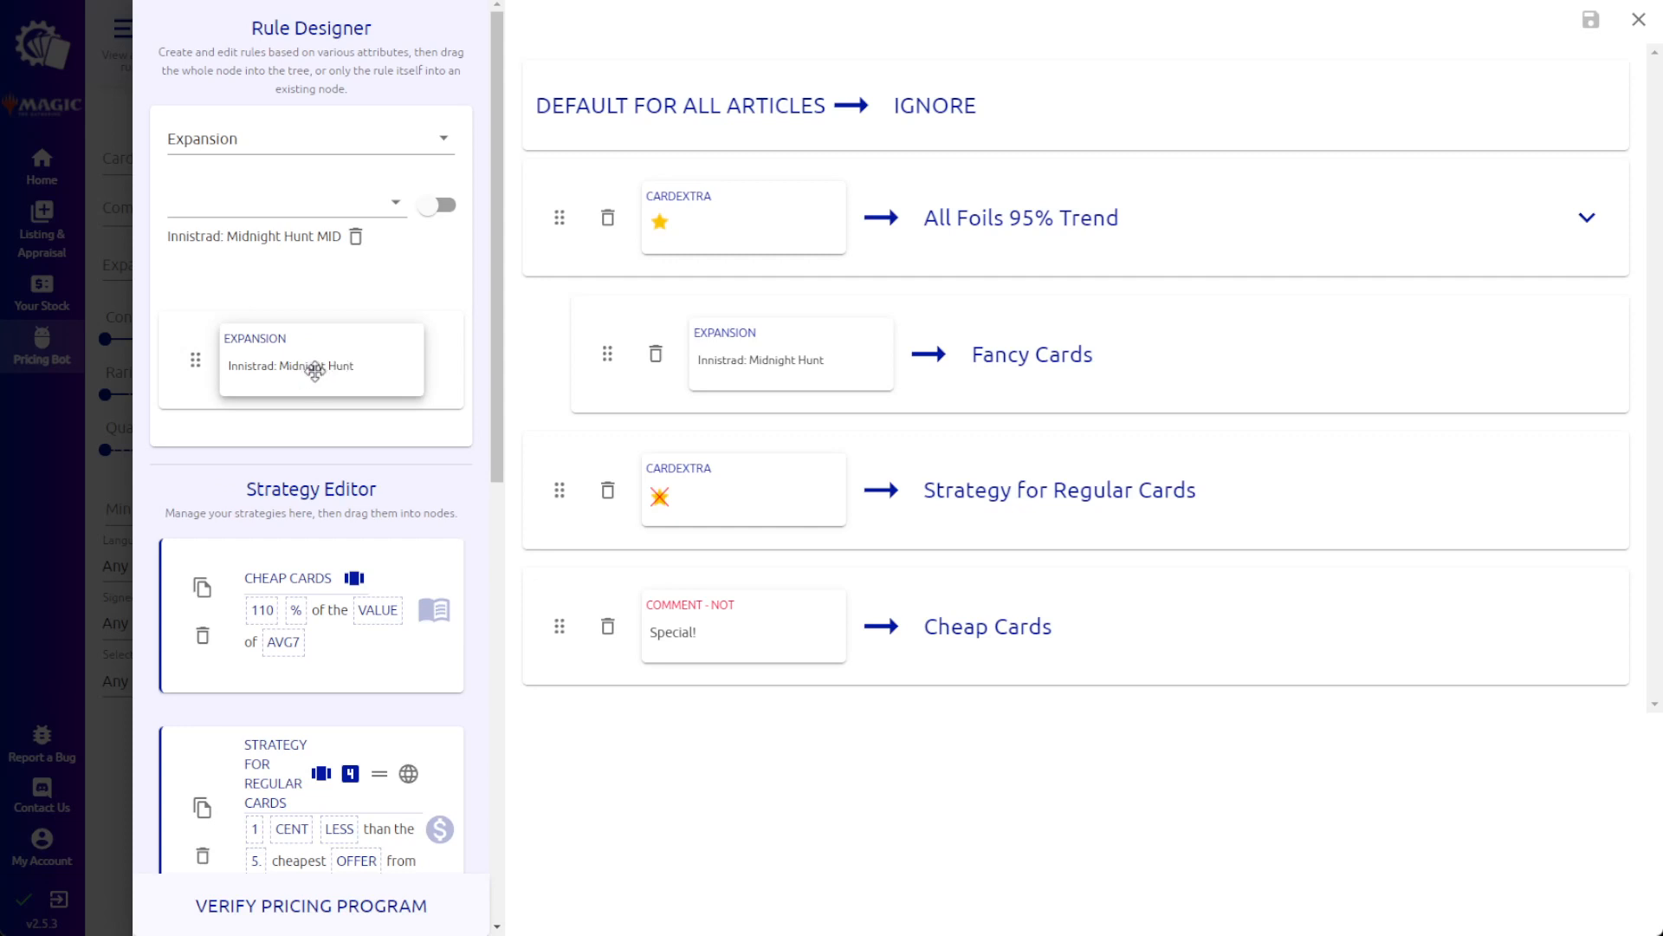
left_click_drag(315, 372, 352, 360)
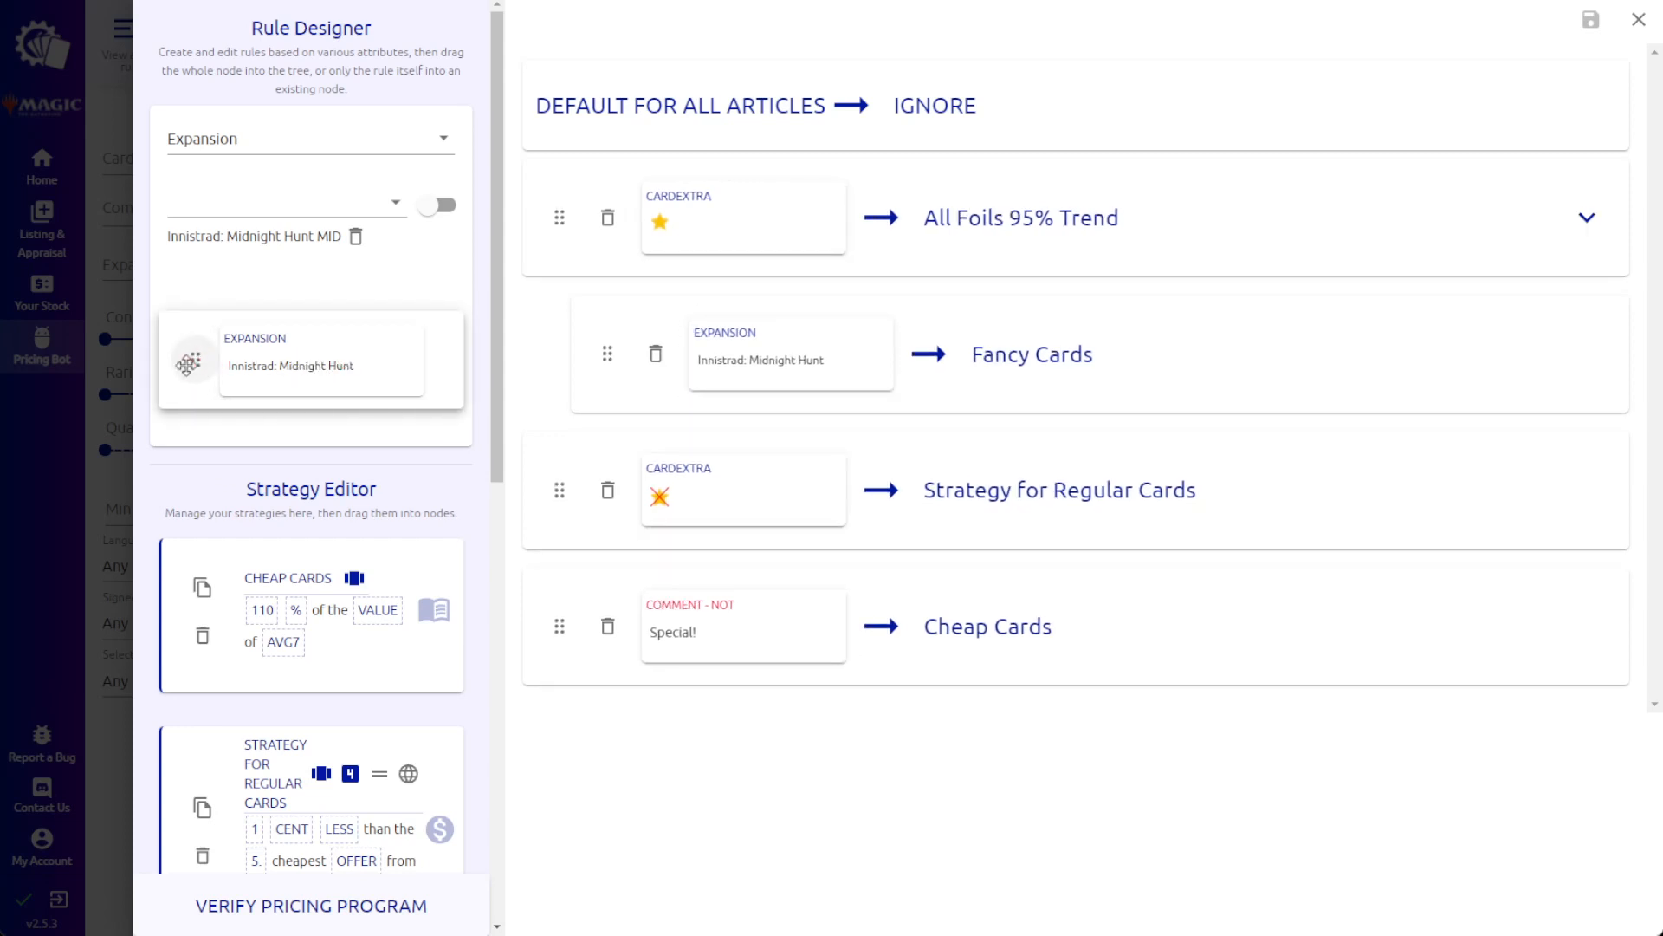
left_click_drag(314, 362, 357, 358)
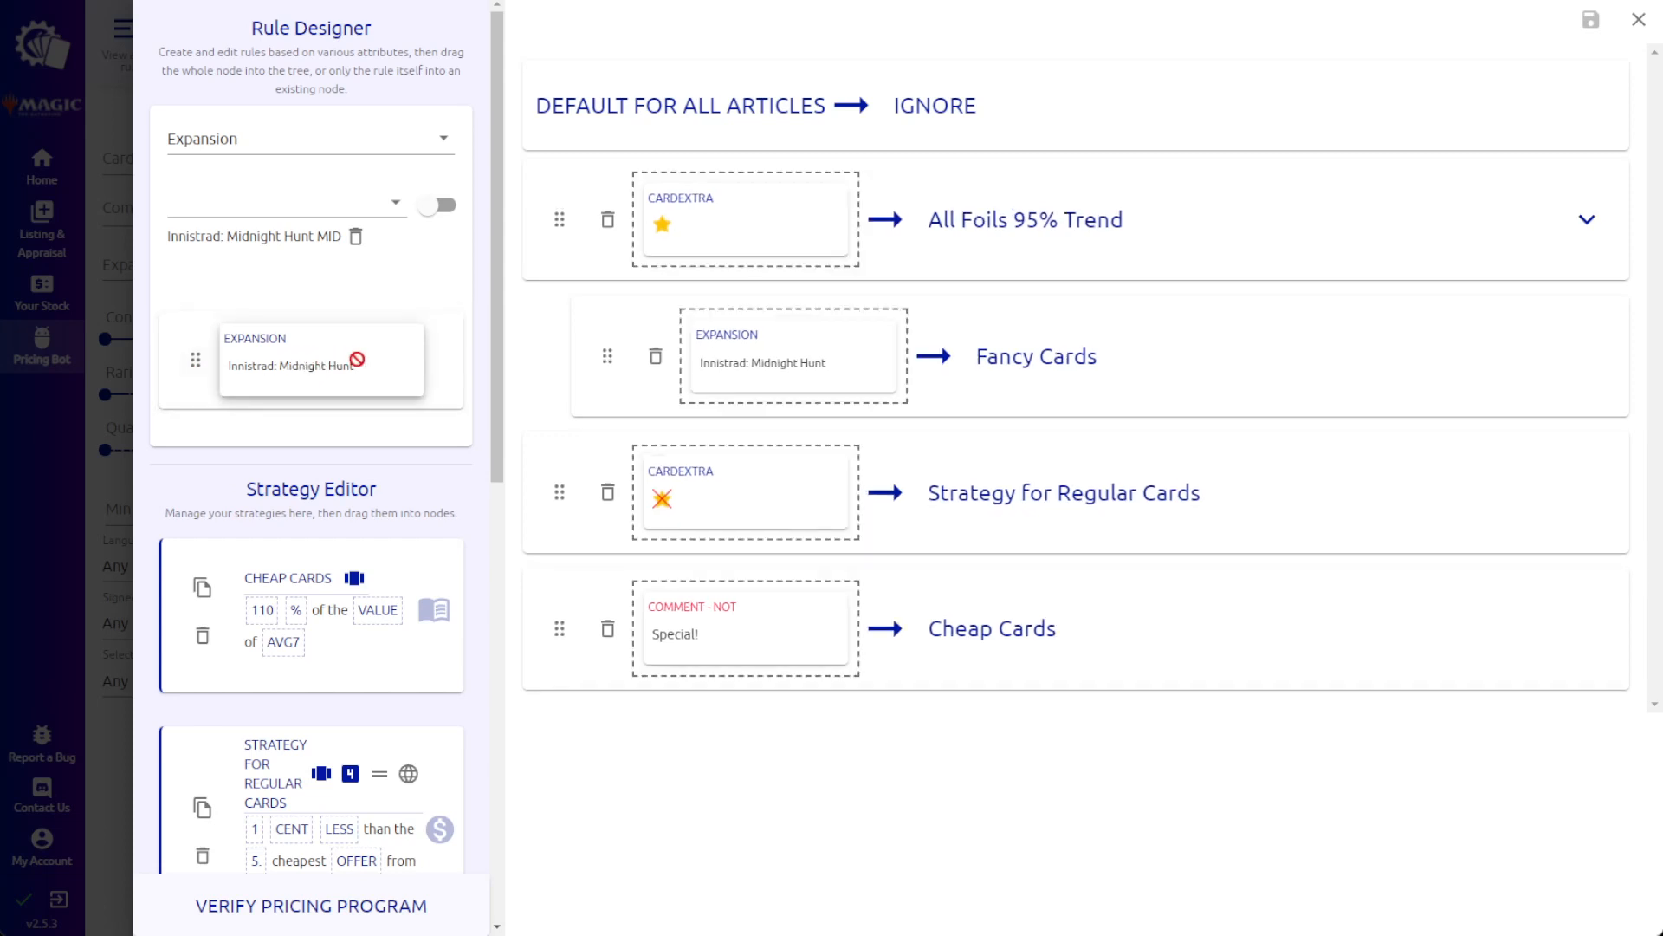
left_click_drag(366, 353, 817, 213)
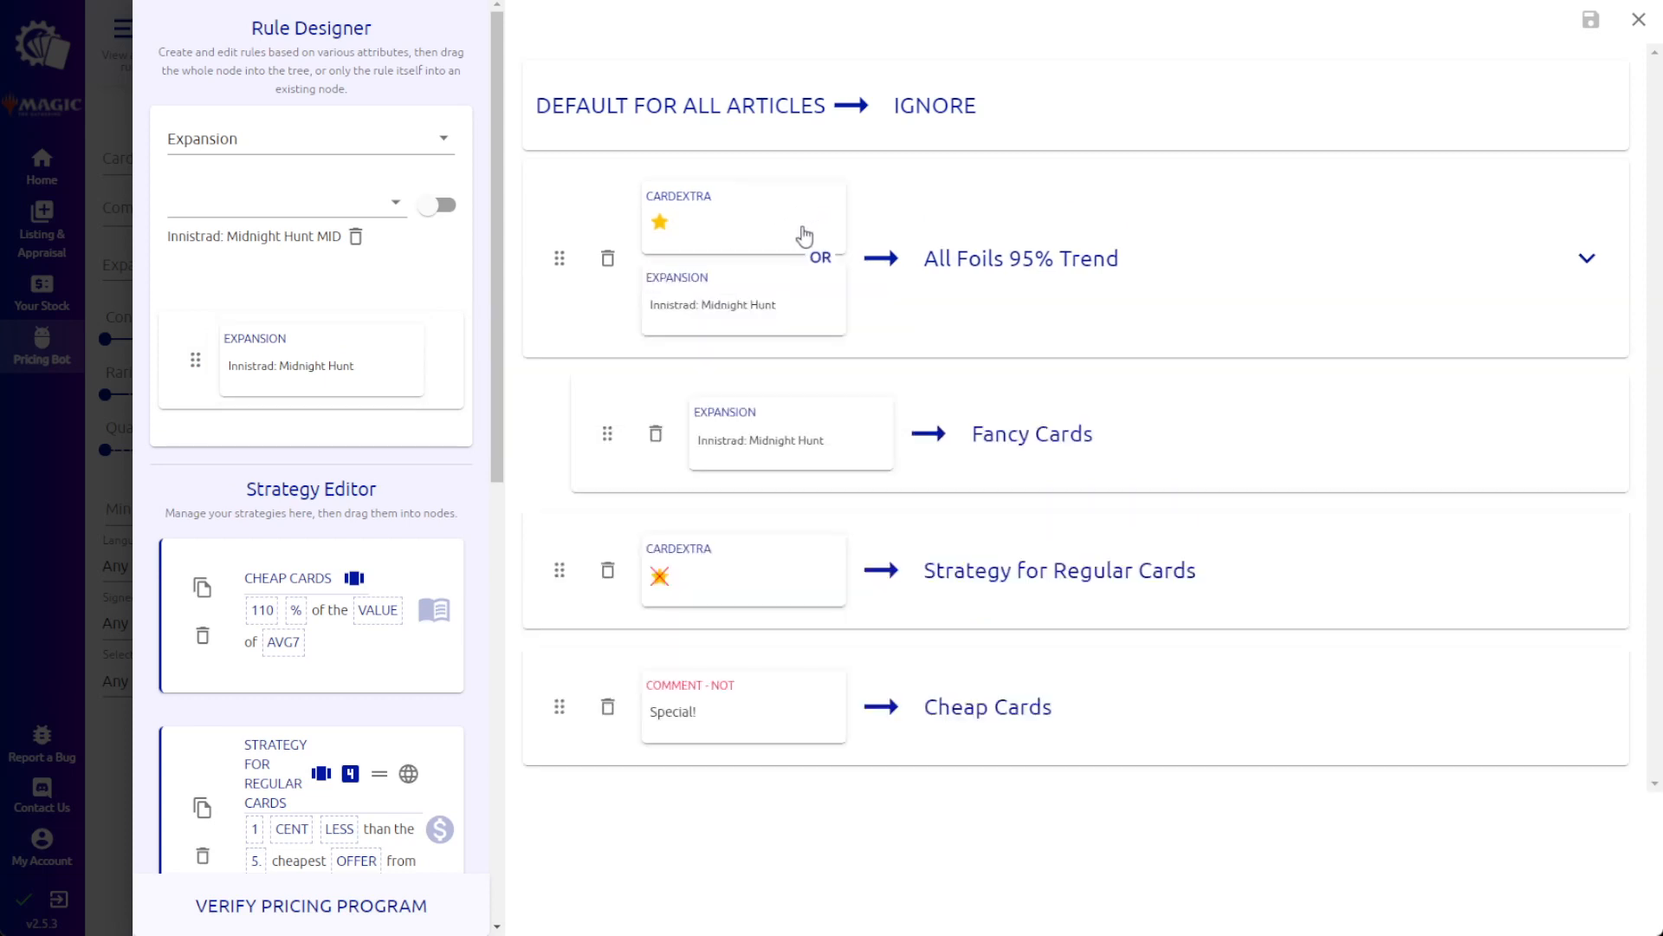
left_click(656, 436)
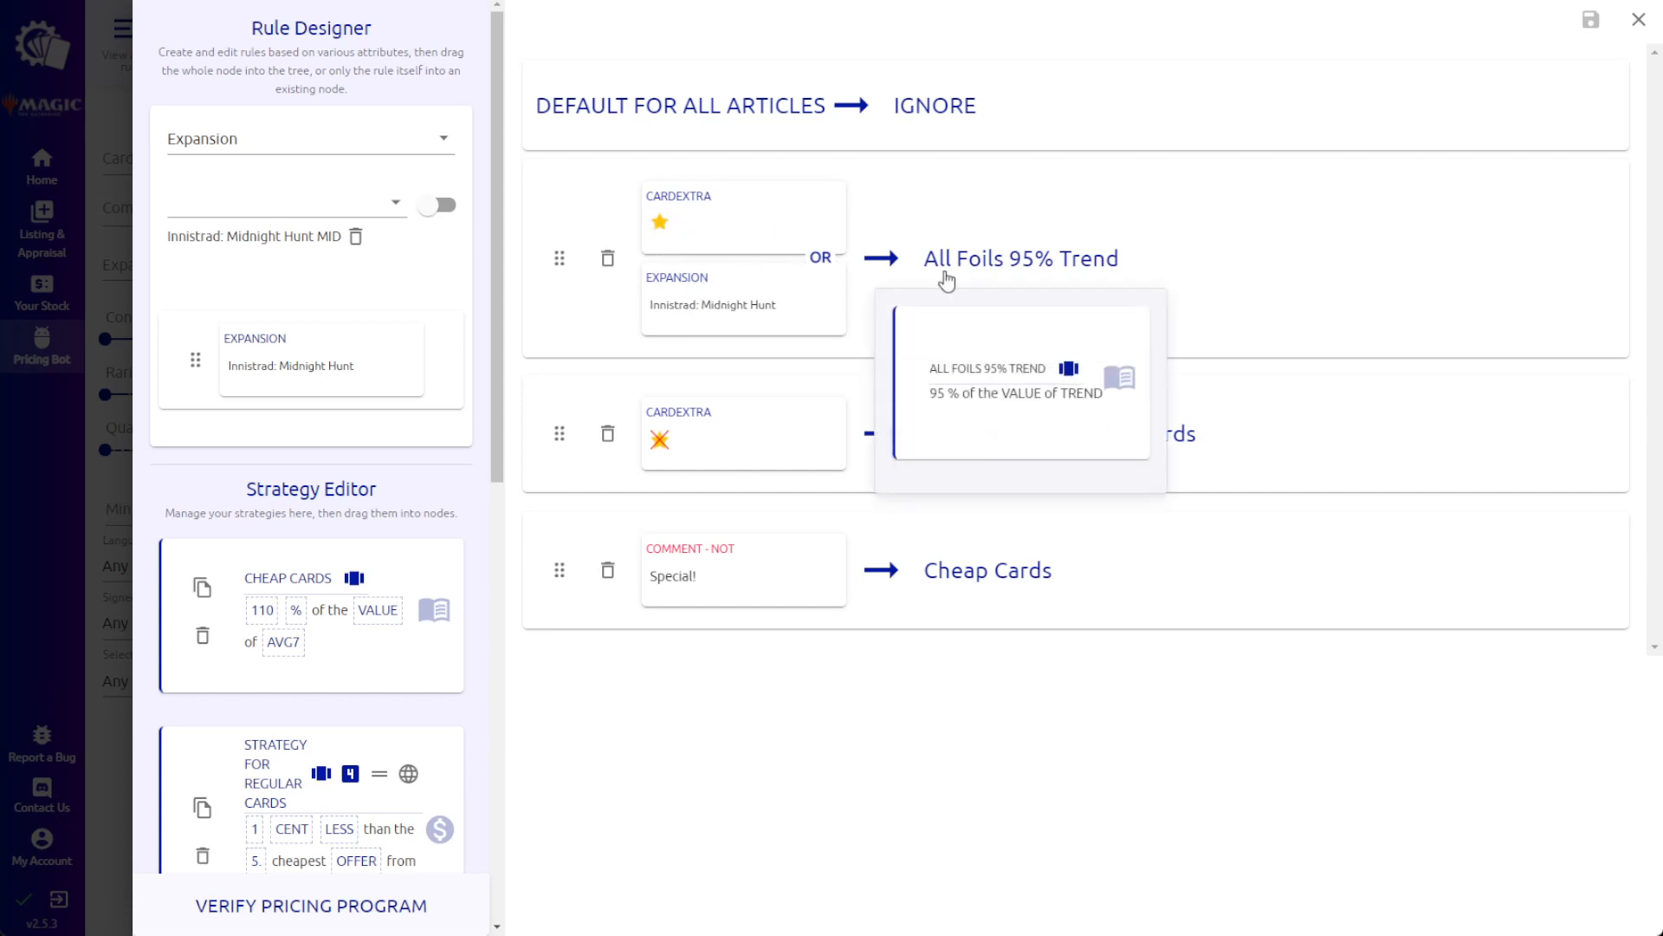
Switch the foil node's combined rules from OR to AND, and delete the Expansion rule from that node.
mouse_move(946, 270)
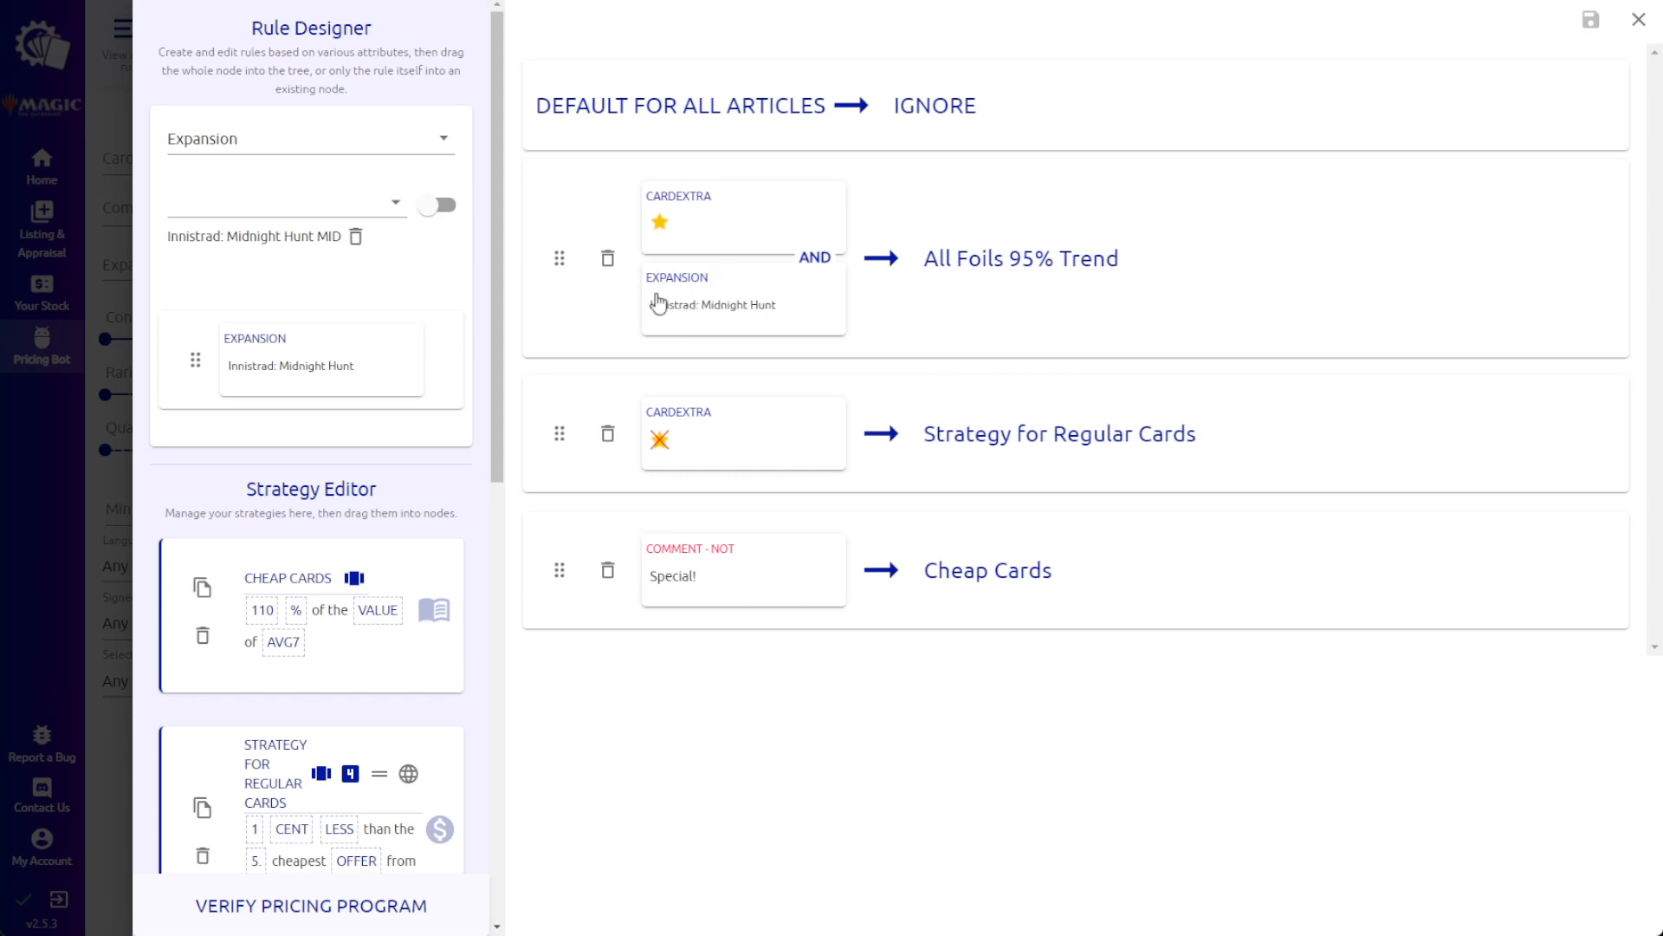
right_click(732, 305)
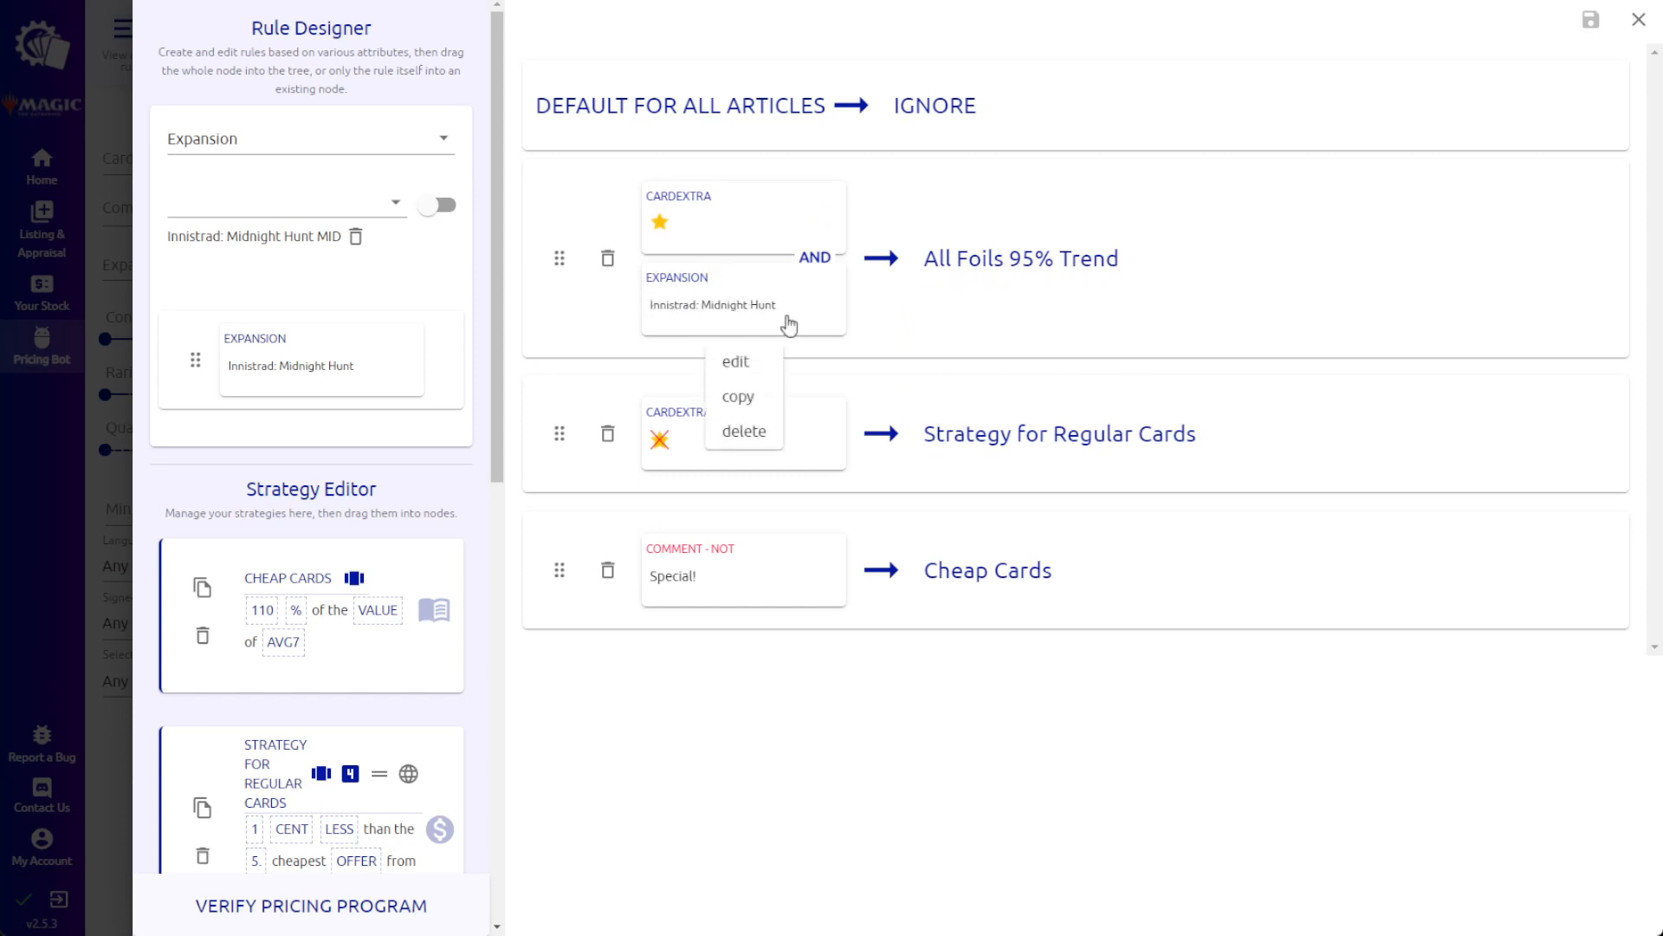
left_click(750, 433)
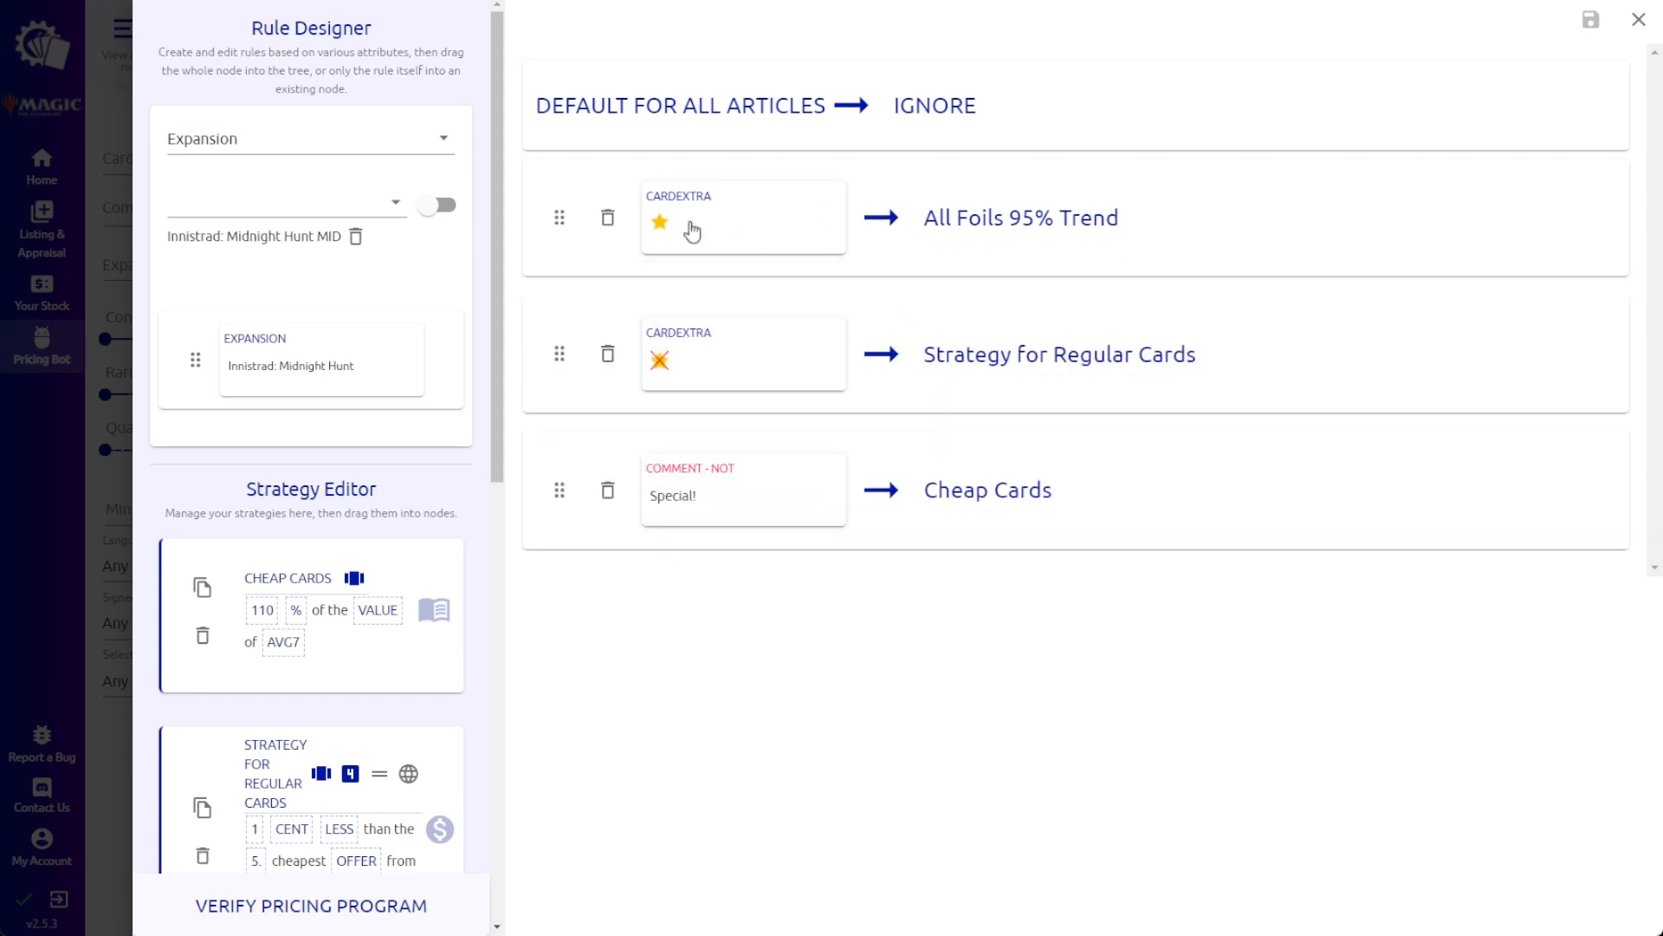
Design a Language rule for Japanese and add it as a node nested under the All Foils 95% Trend node.
left_click(444, 147)
left_click(264, 174)
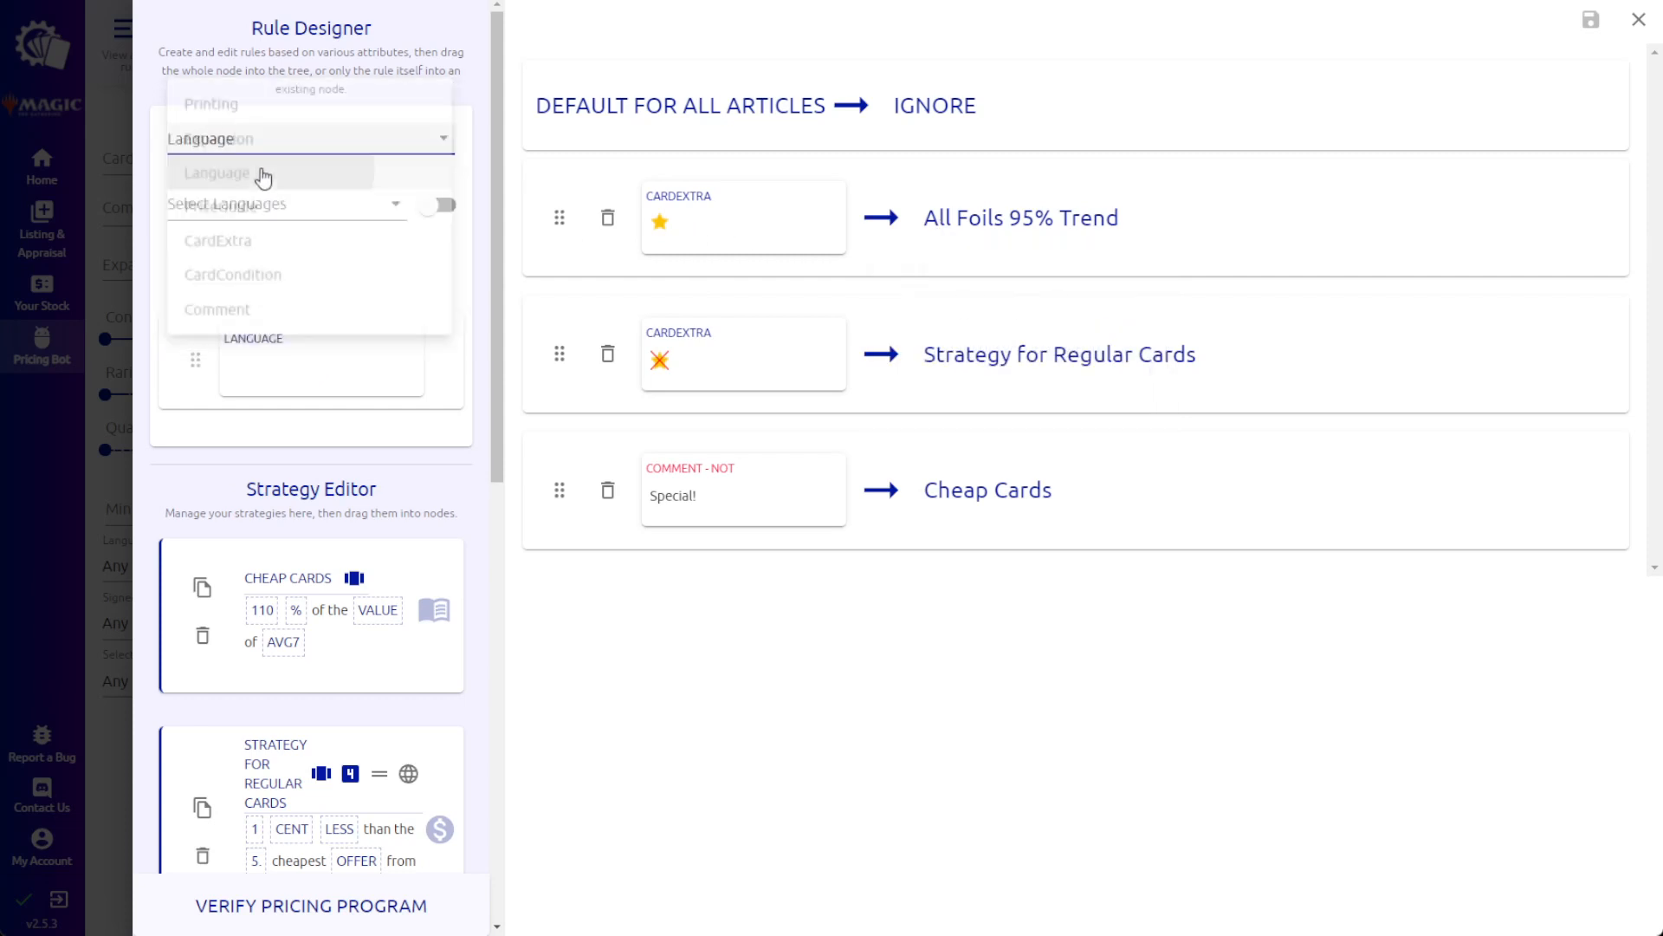
left_click(296, 208)
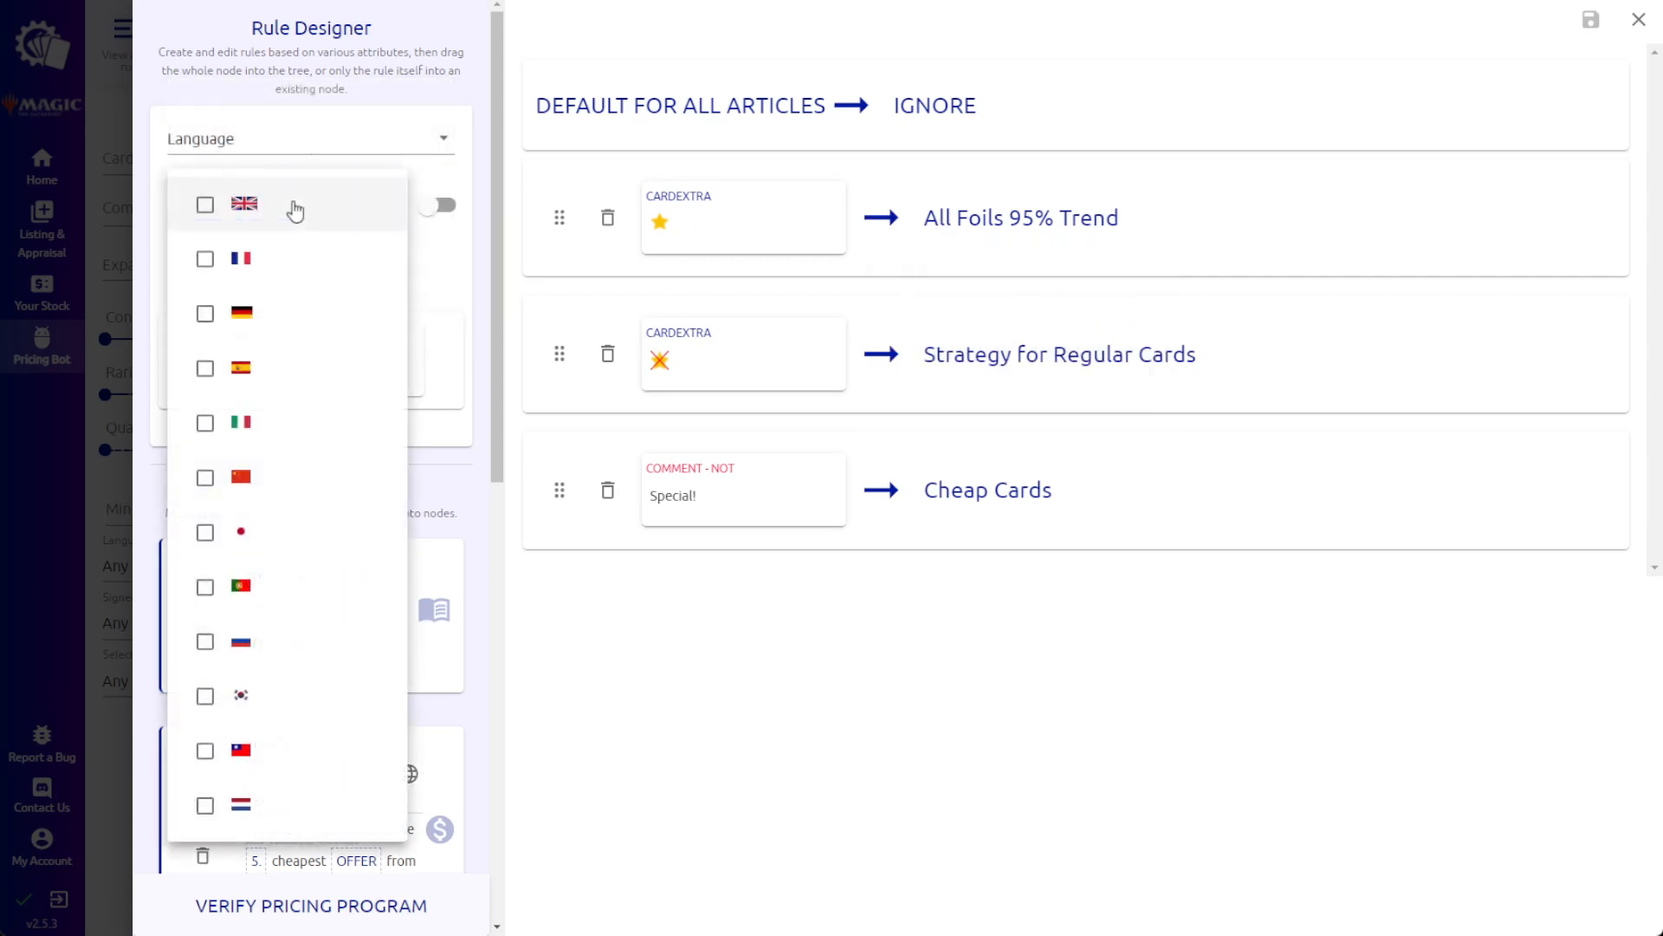
left_click(206, 536)
left_click(580, 675)
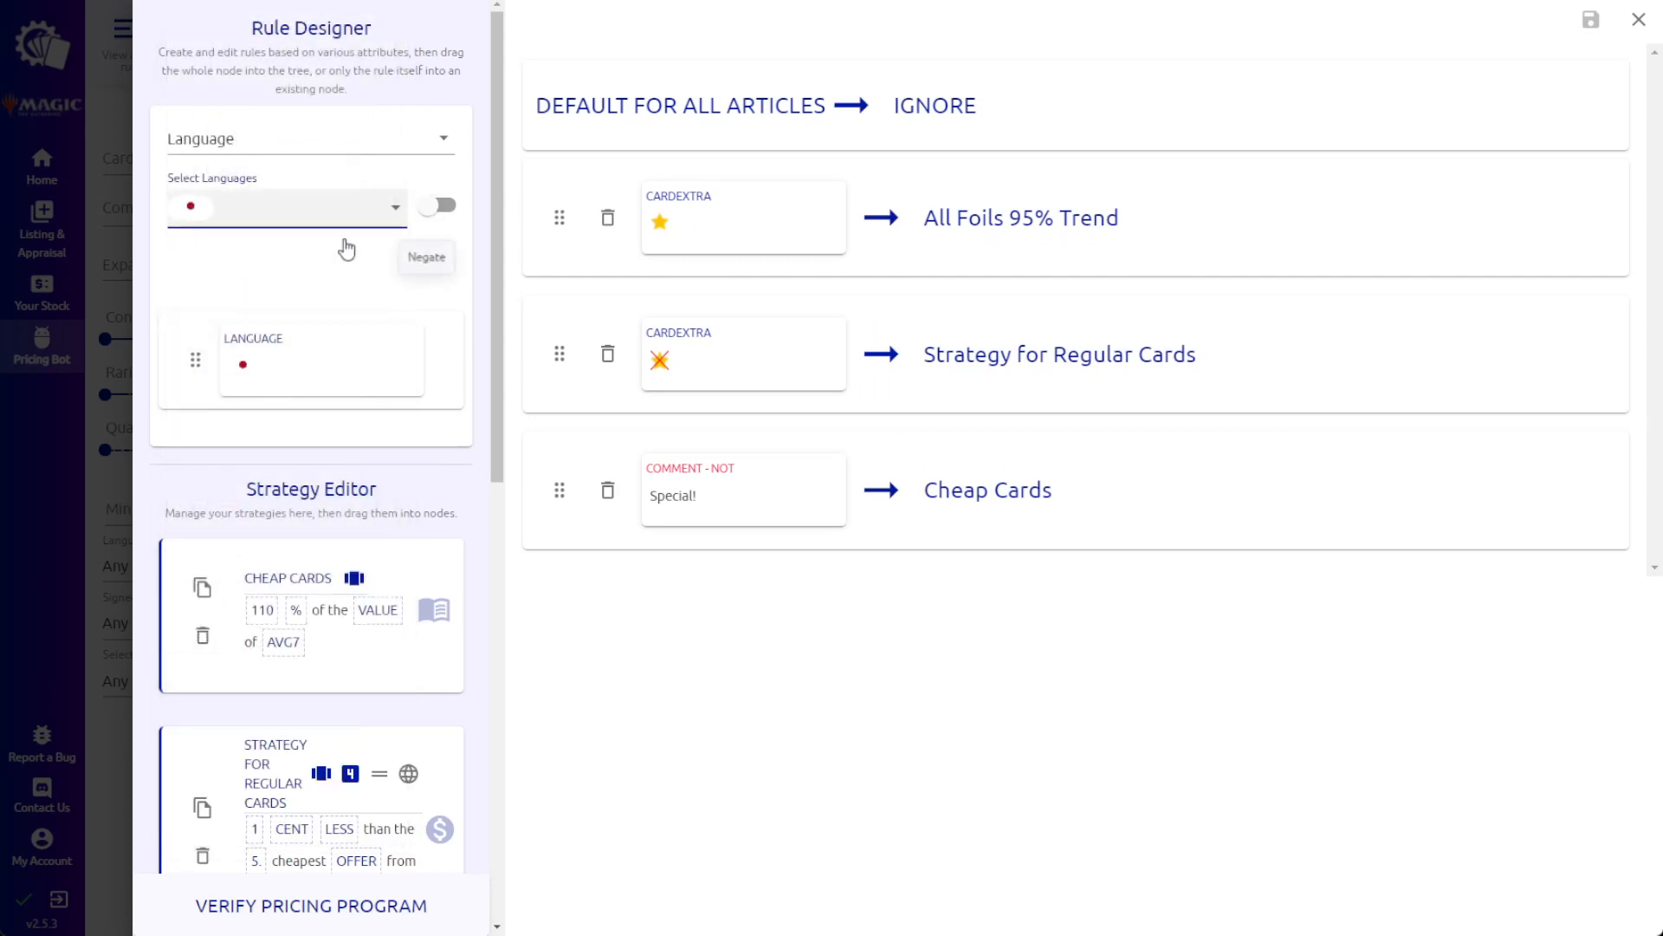
left_click_drag(195, 359, 632, 367)
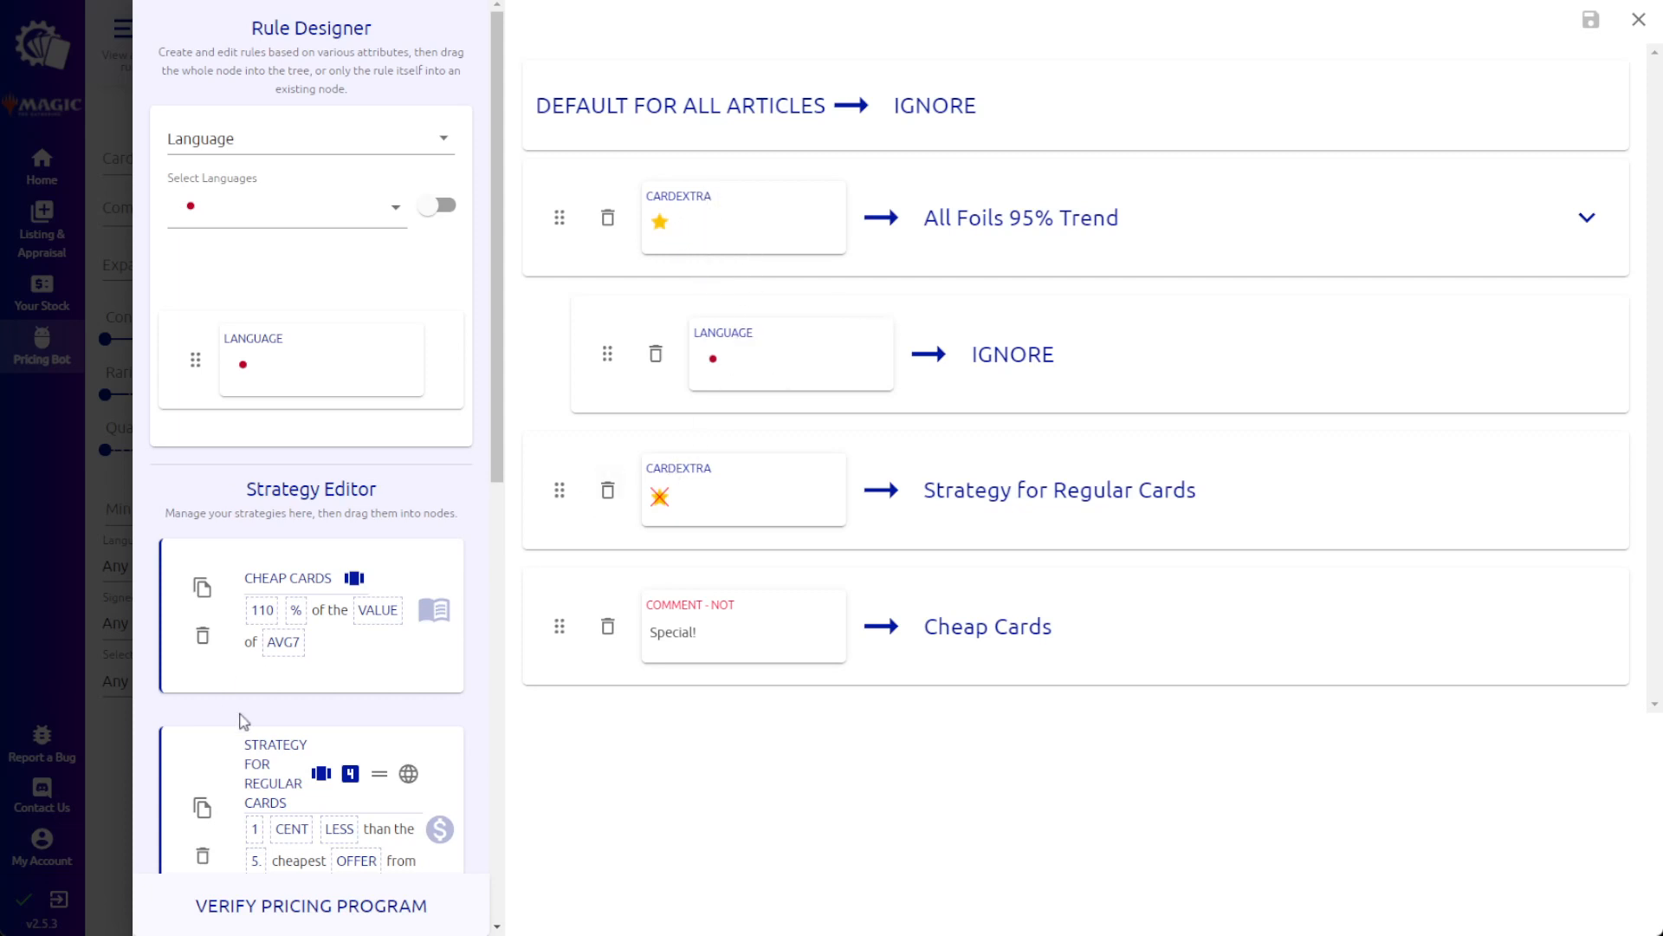
Assign the Fancy Cards strategy to the nested Japanese language node, and delete the Strategy for Regular Cards node.
scroll(393, 705, "down", 5)
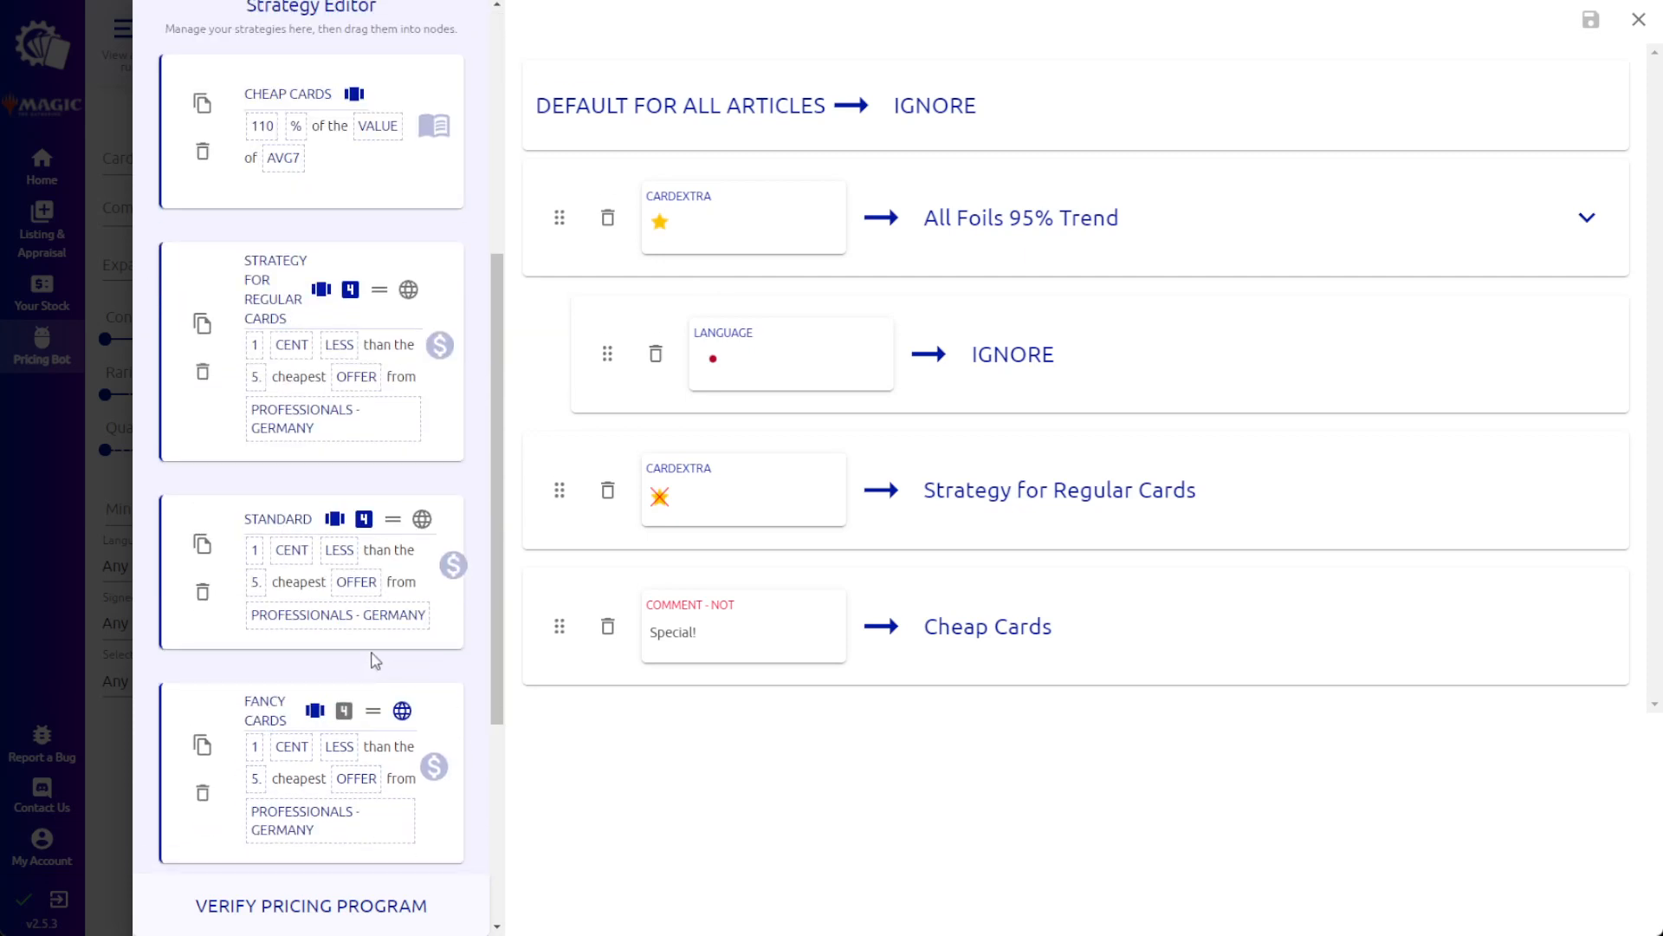
left_click_drag(223, 688, 1023, 357)
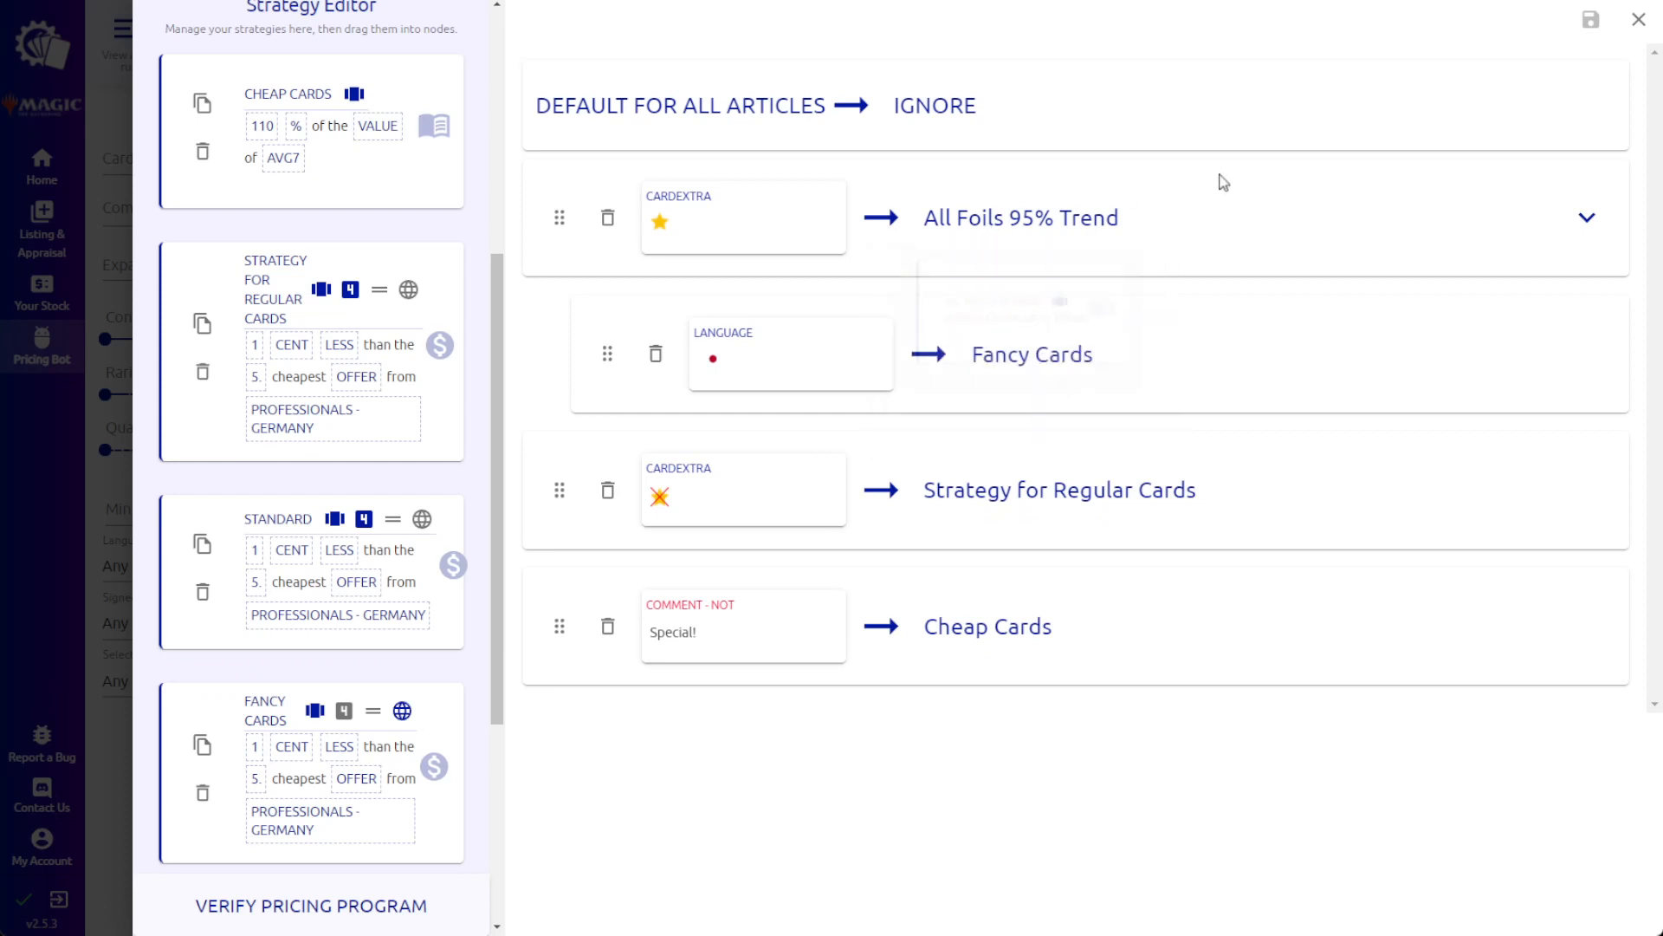
mouse_move(979, 218)
left_click(608, 492)
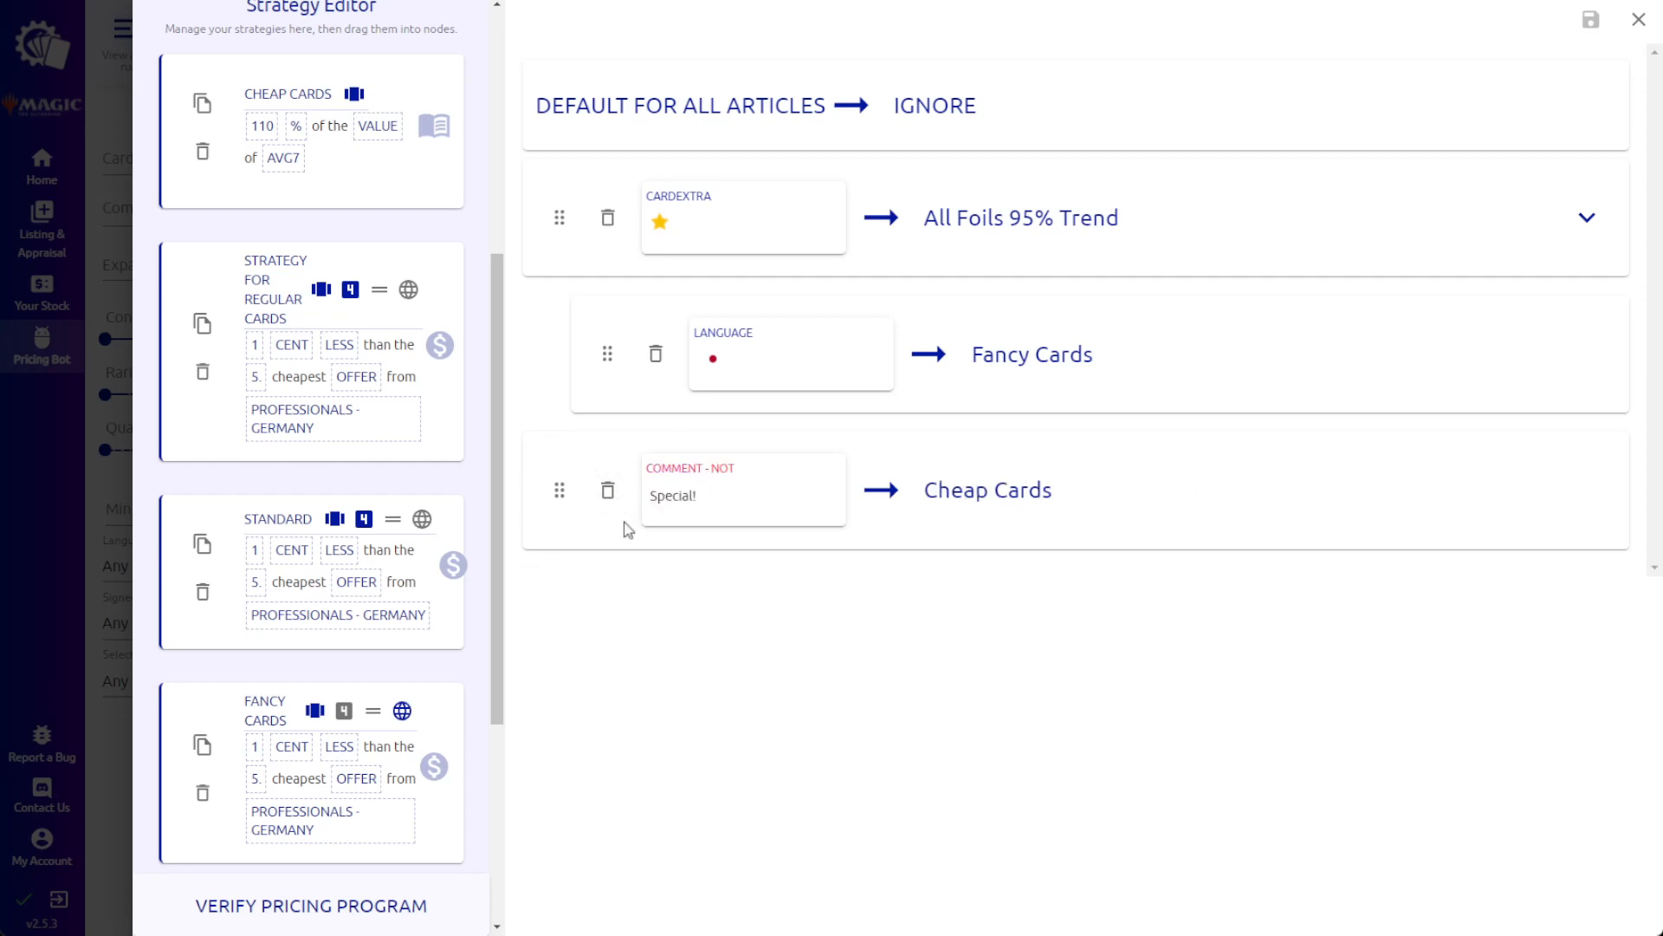
Delete the Comment - Not "Special!" node and assign Strategy for Regular Cards as the default for all articles.
left_click(608, 491)
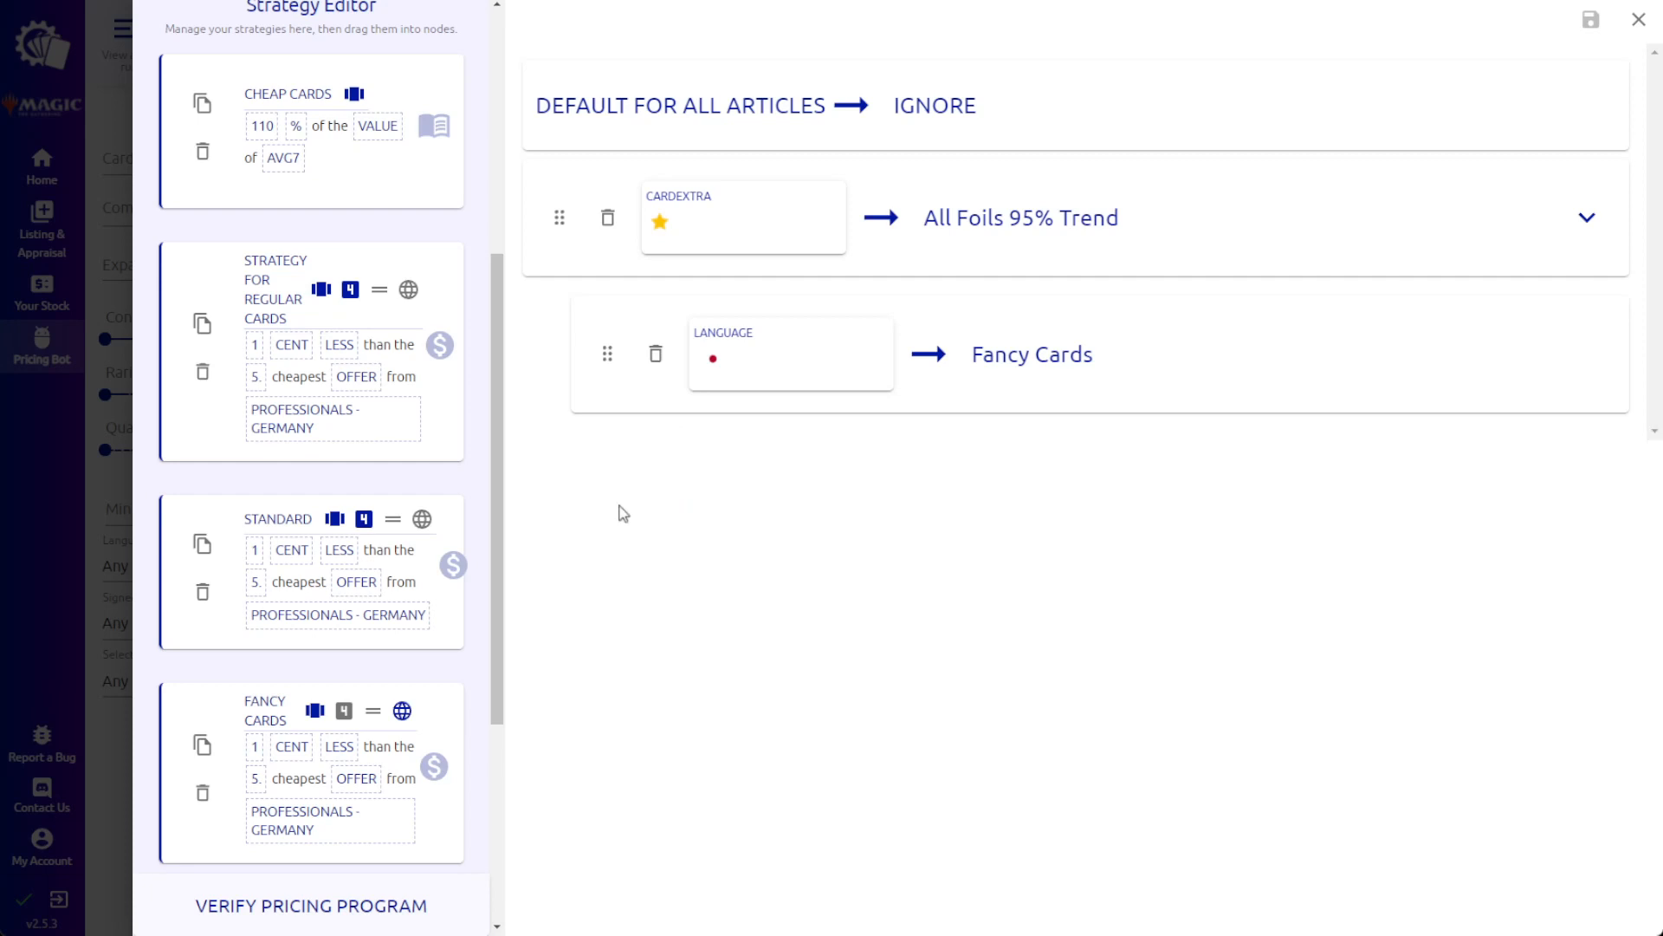
scroll(450, 543, "up", 3)
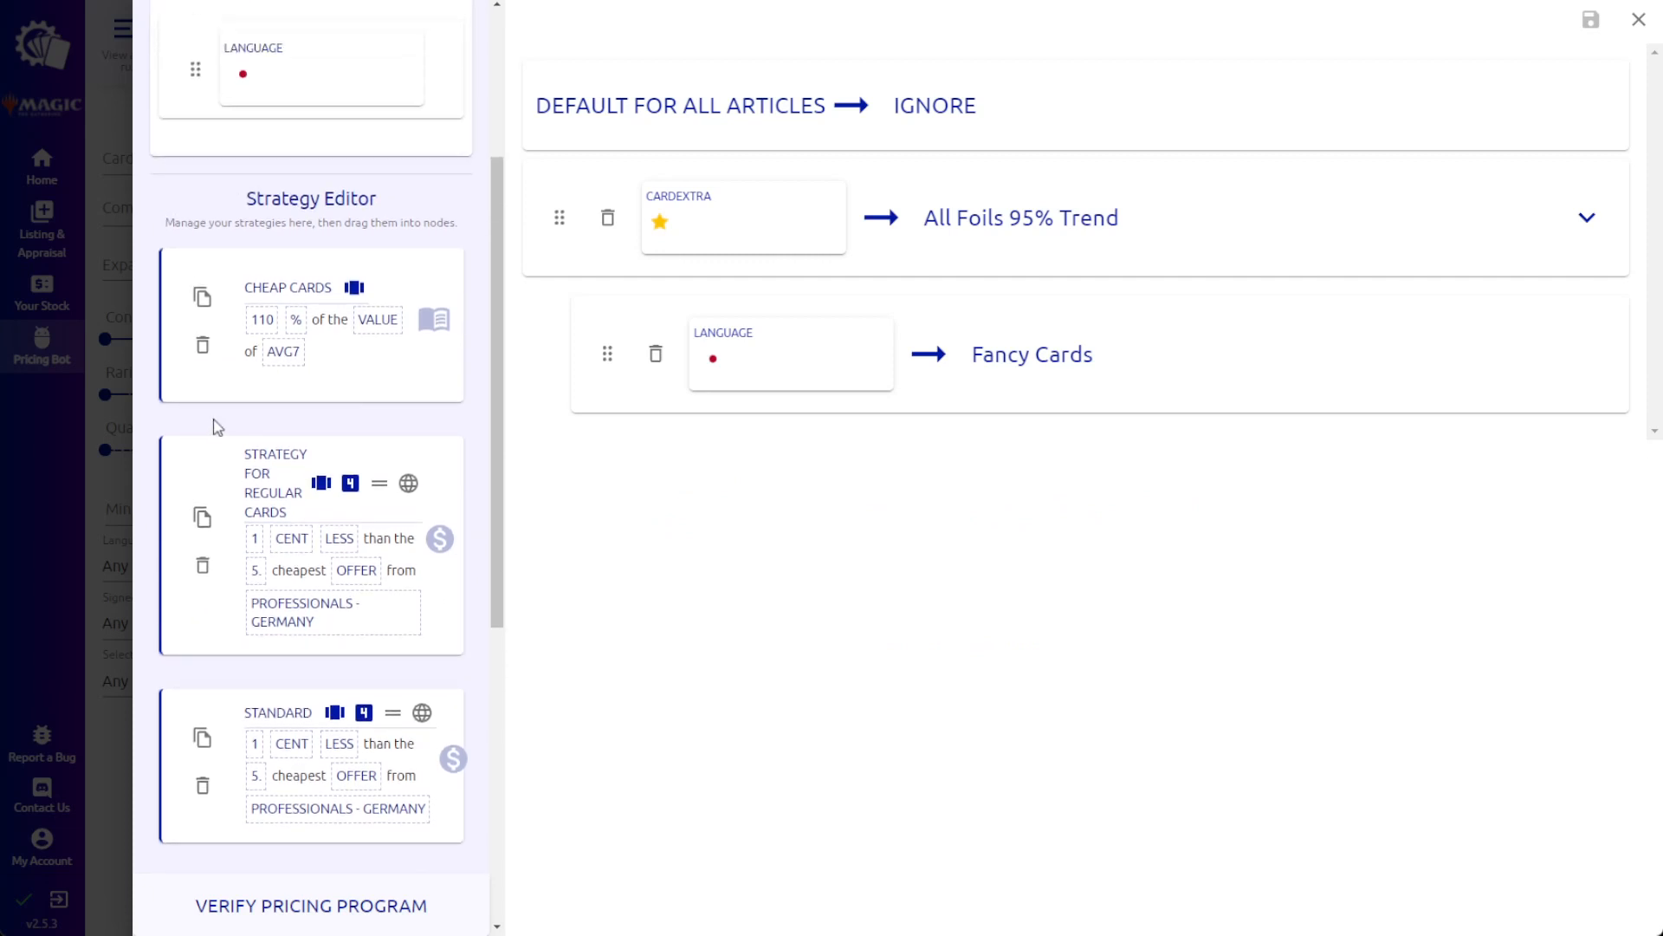
left_click_drag(197, 460, 944, 108)
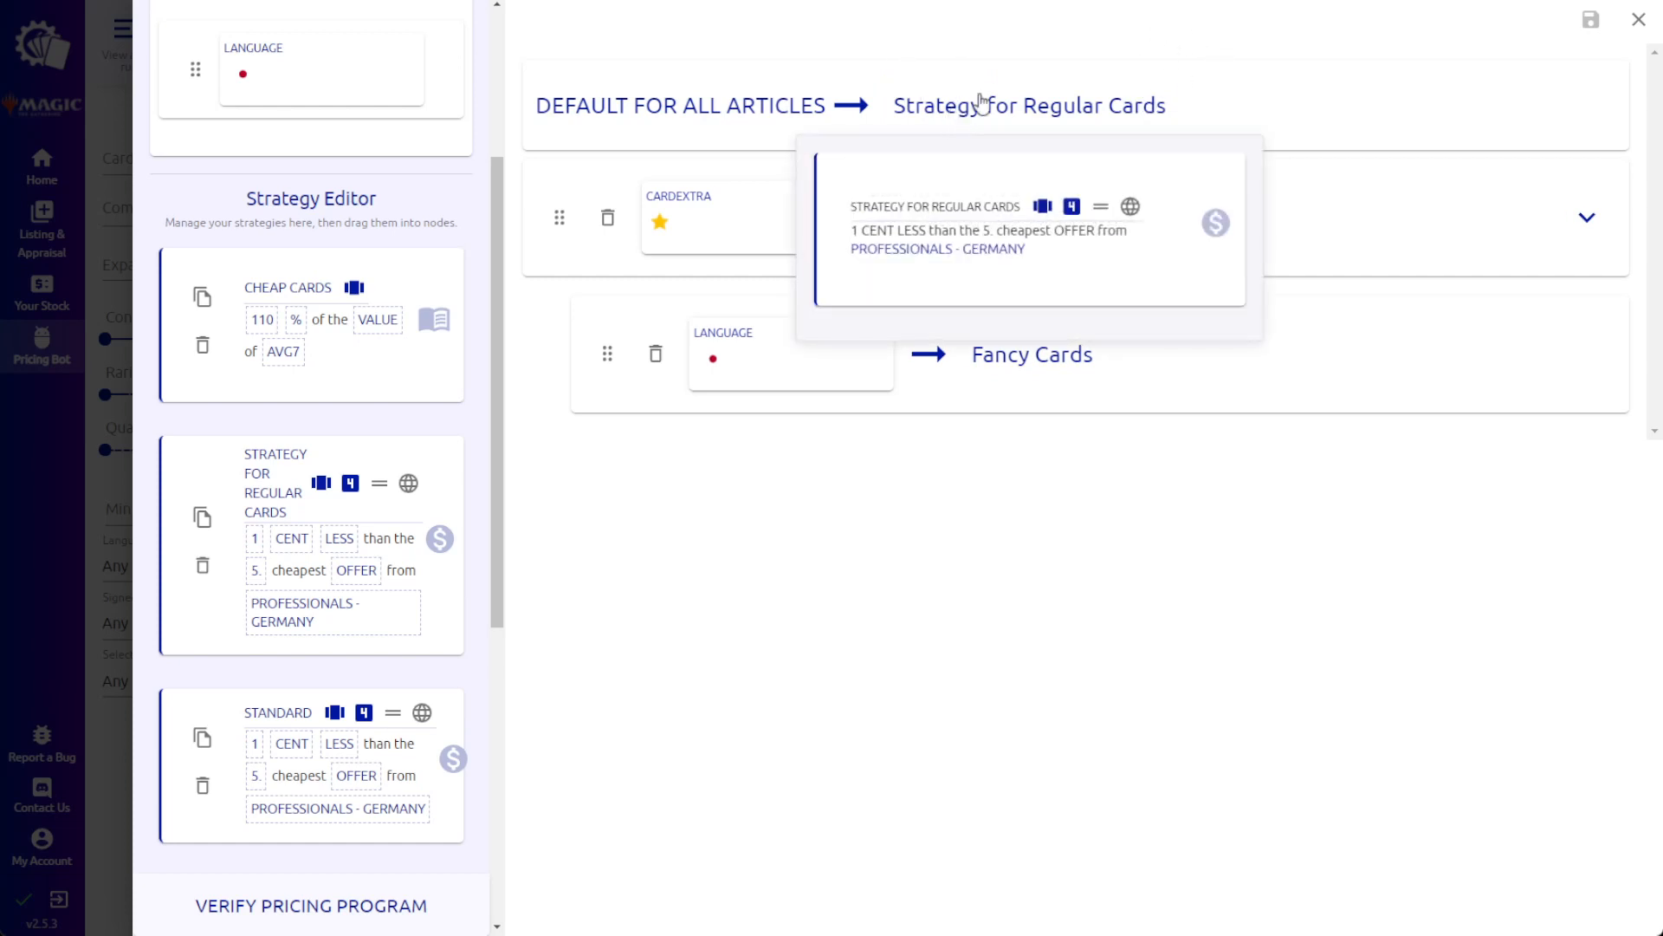
mouse_move(1033, 110)
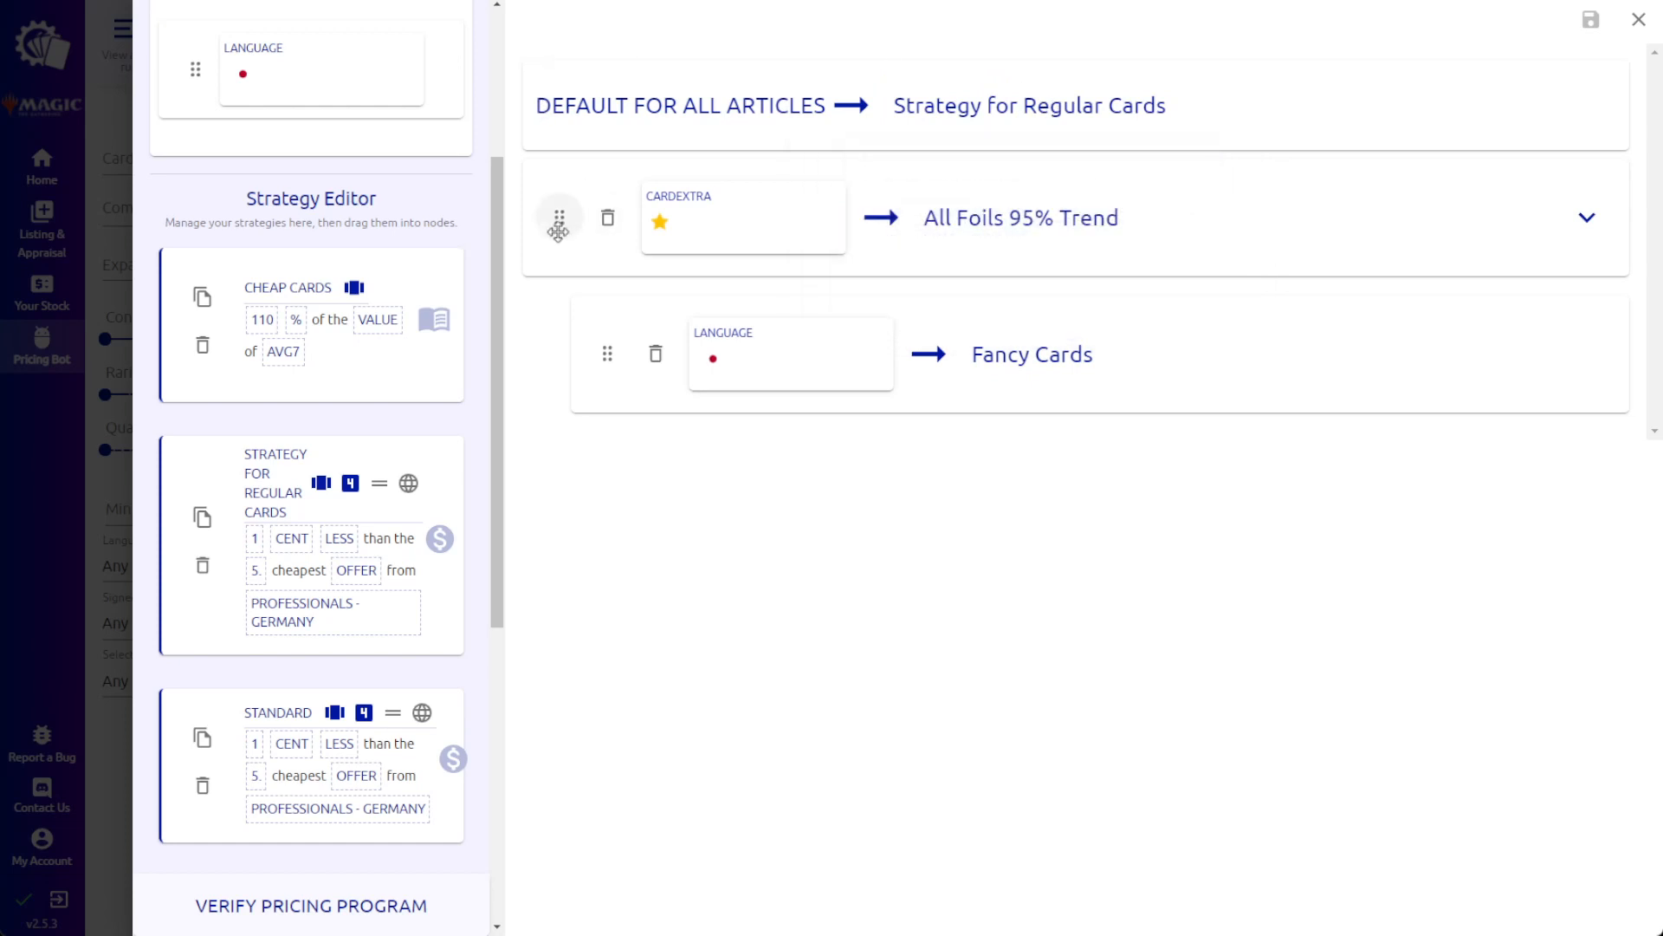
mouse_move(1020, 229)
mouse_move(1040, 357)
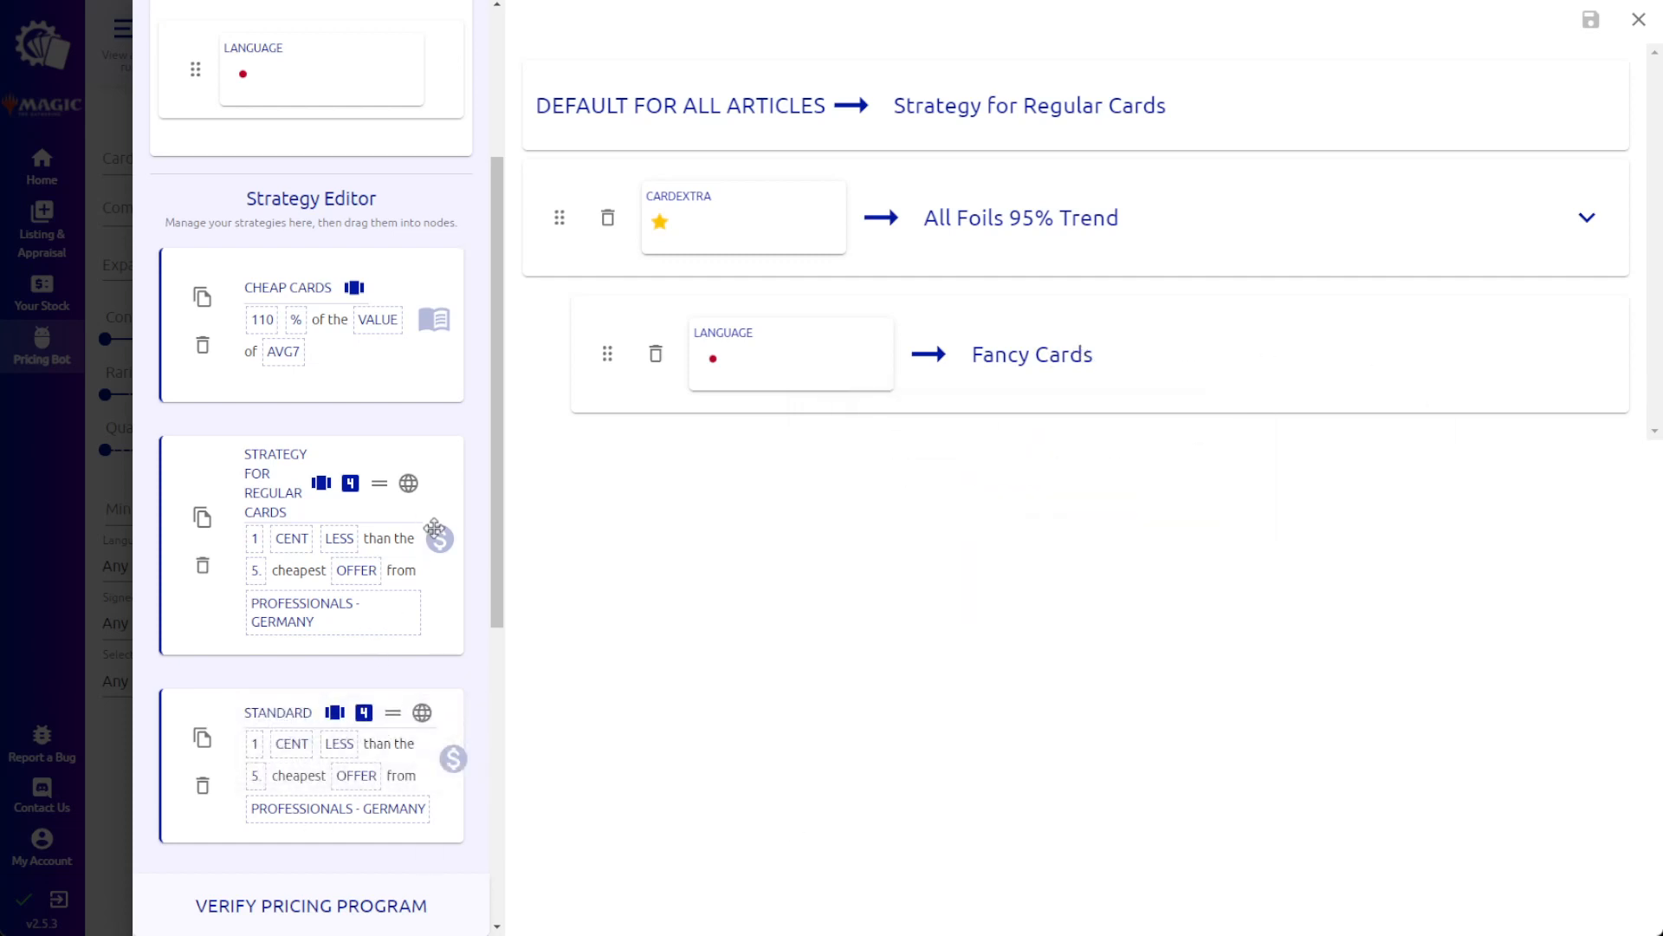
Design an Expansion rule covering Innistrad: Midnight Hunt and Adventures in the Forgotten Realms.
scroll(459, 607, "up", 1)
scroll(466, 529, "up", 1)
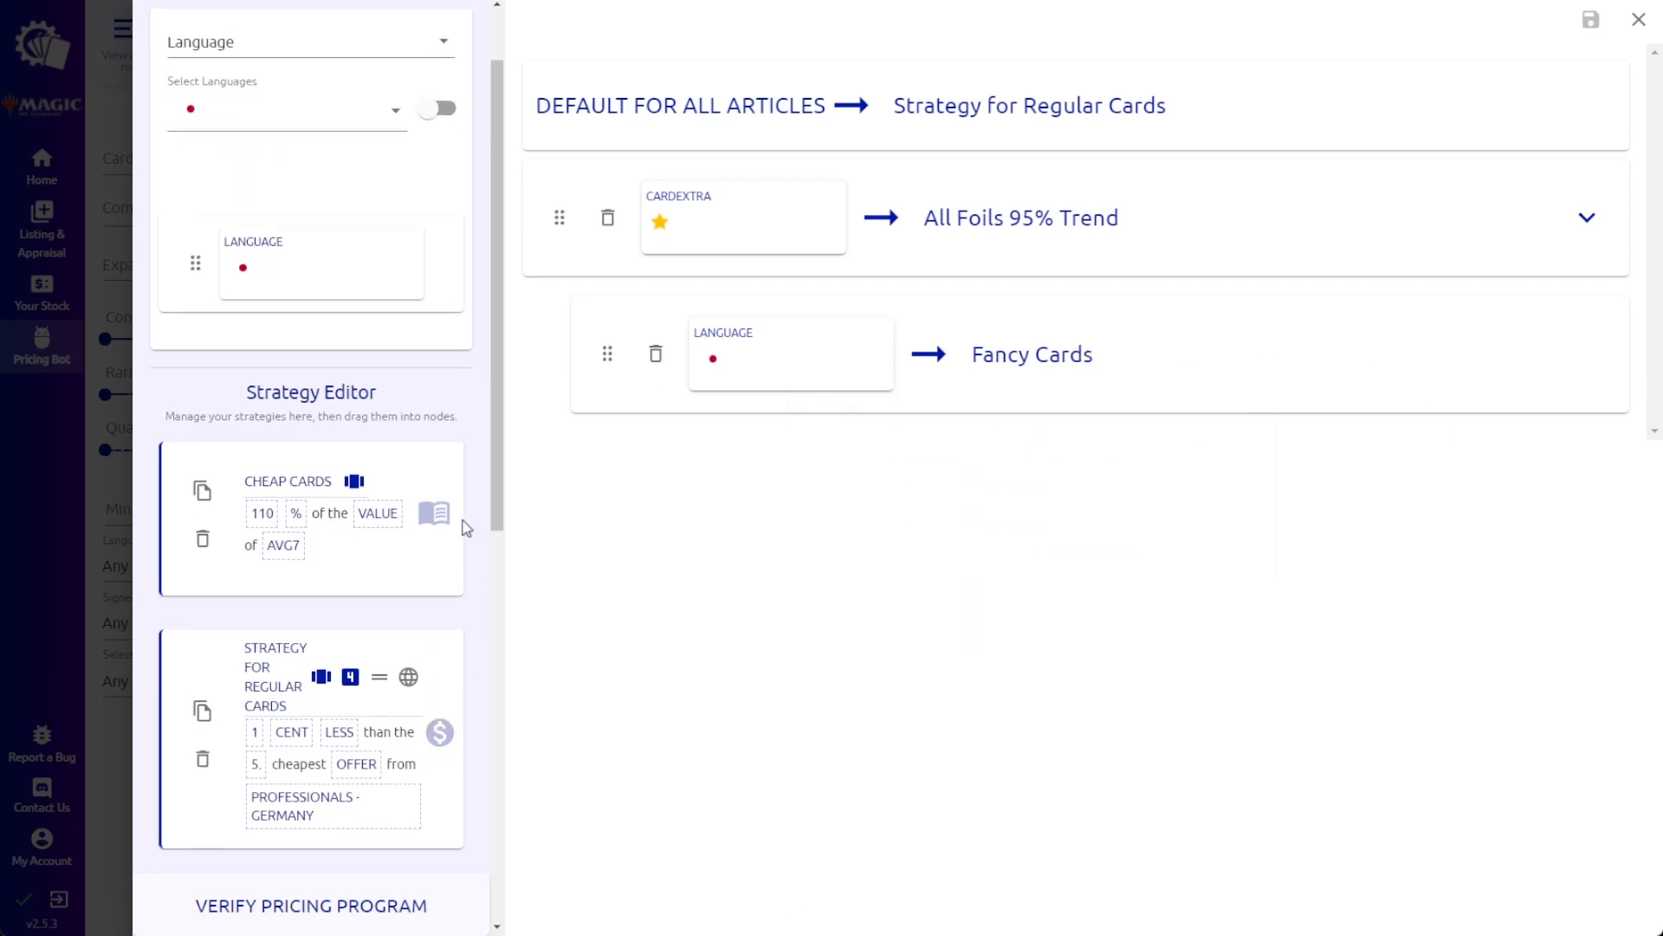
scroll(466, 576, "up", 1)
left_click(253, 143)
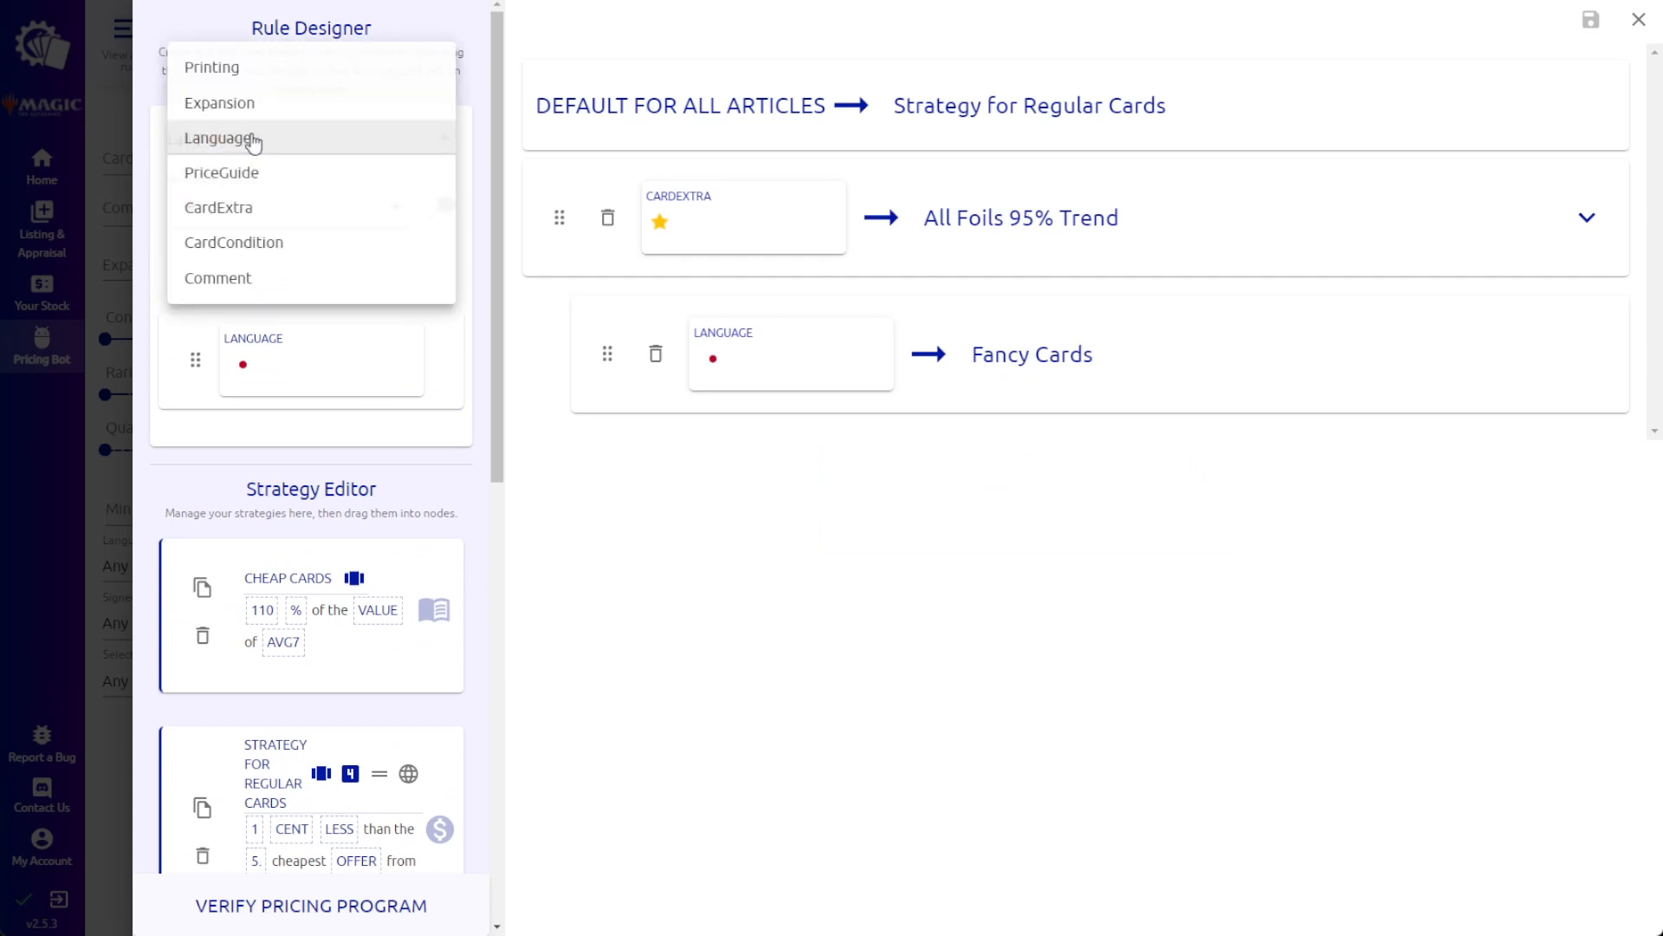
left_click(272, 103)
left_click(252, 211)
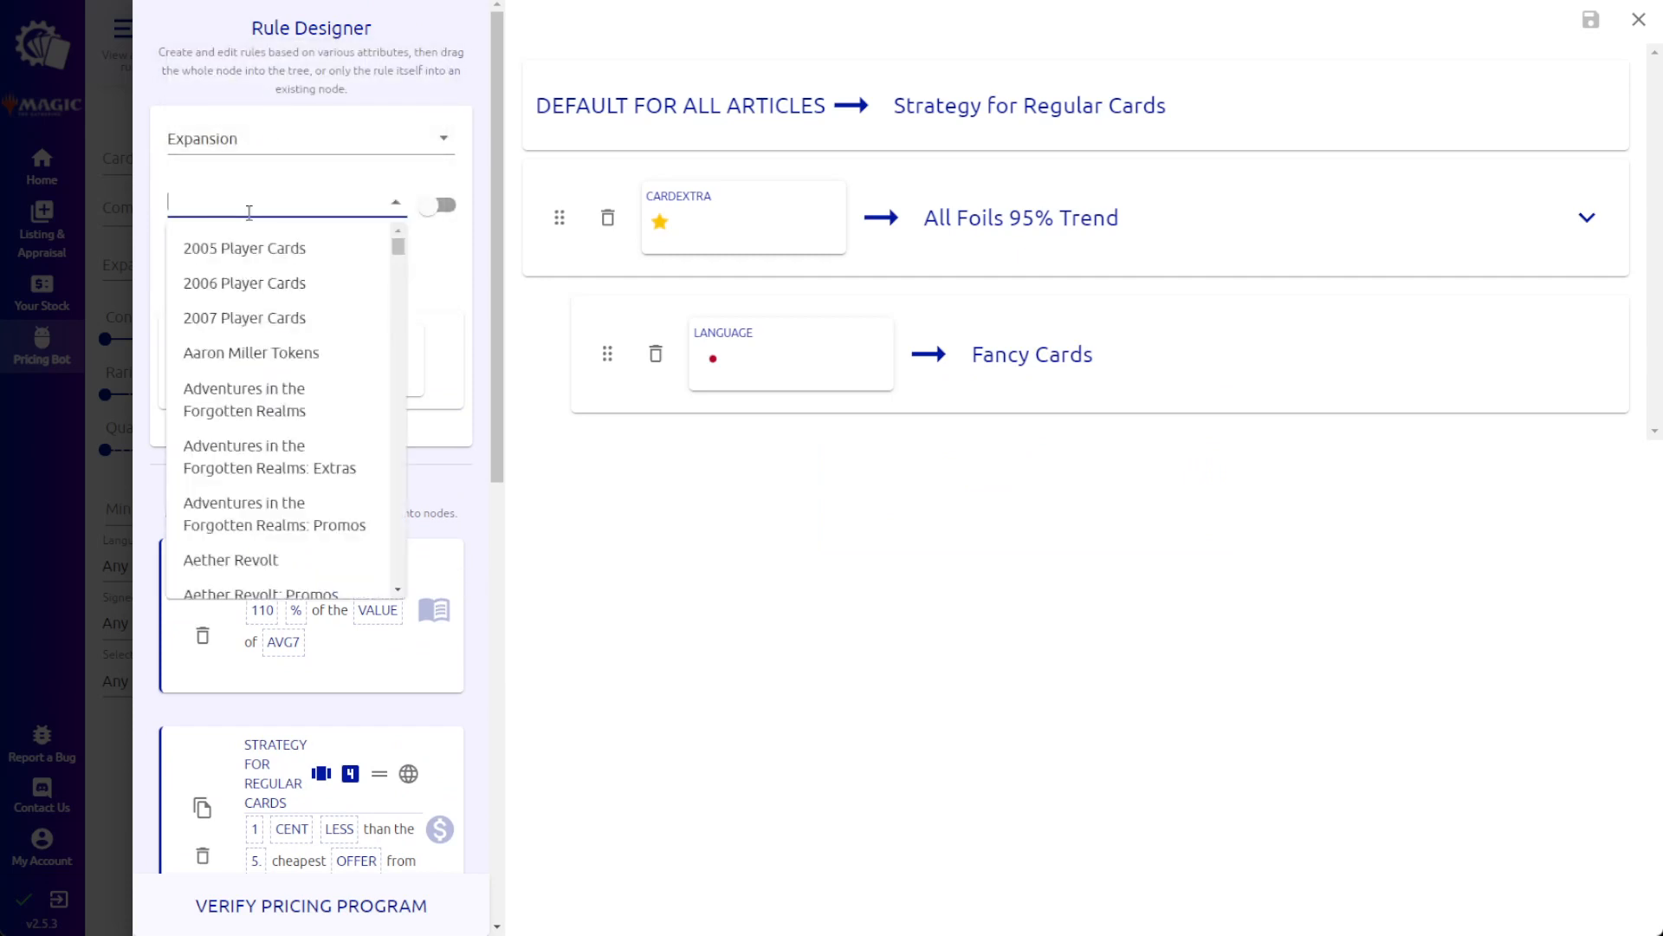
type("innis")
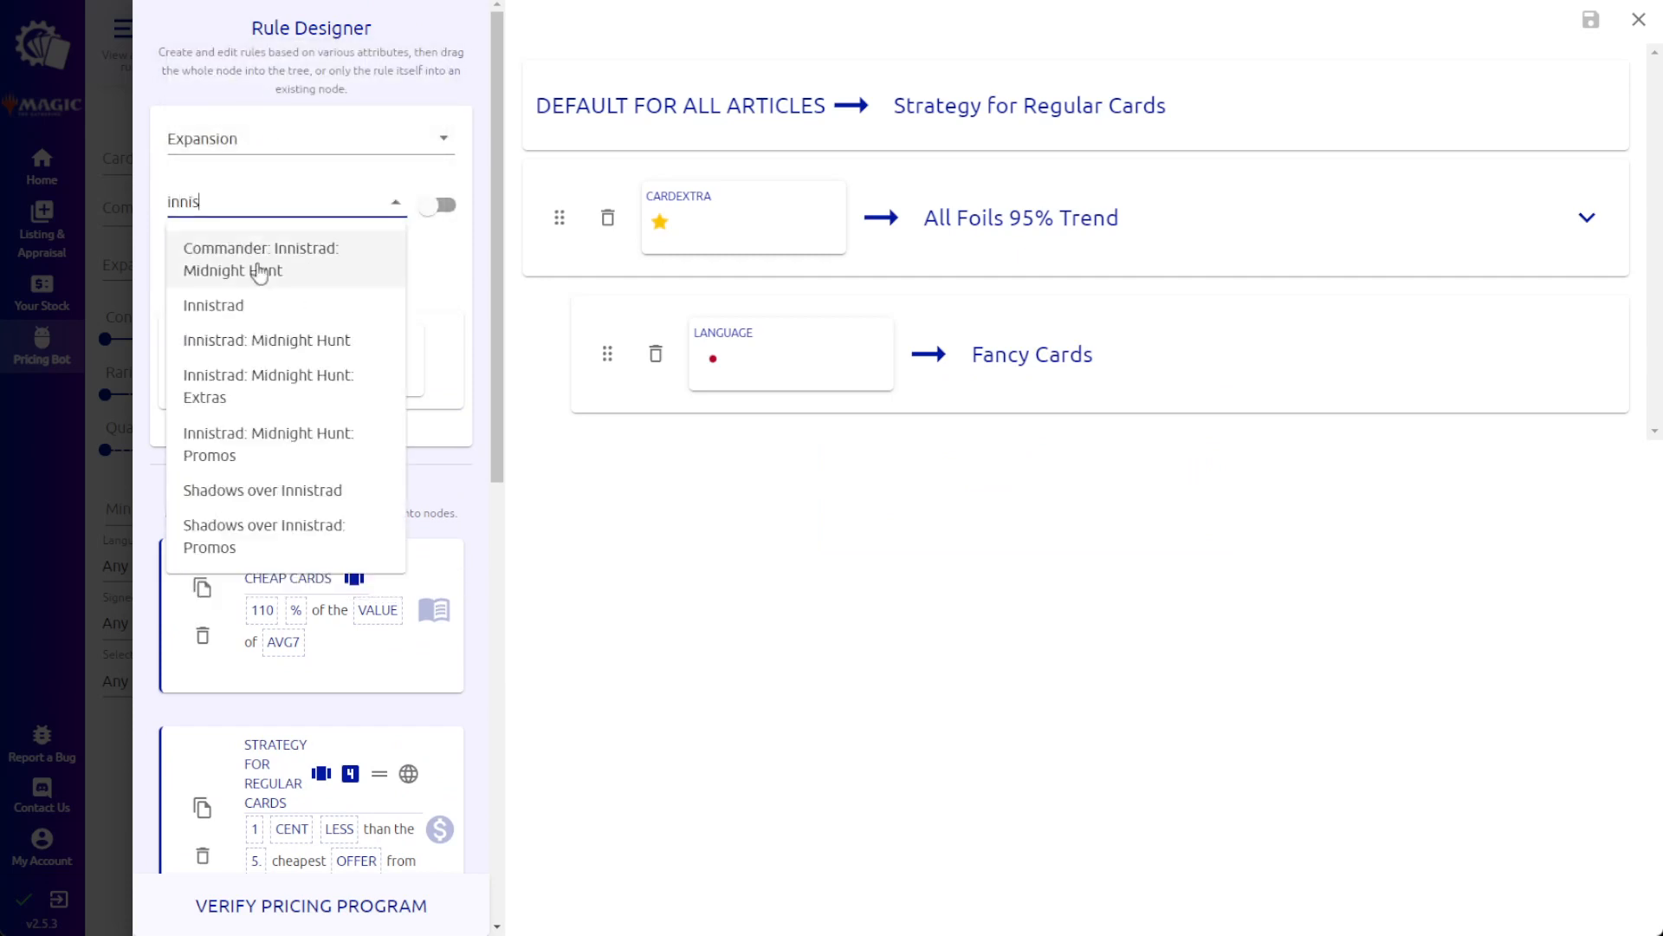
left_click(278, 339)
type("adve")
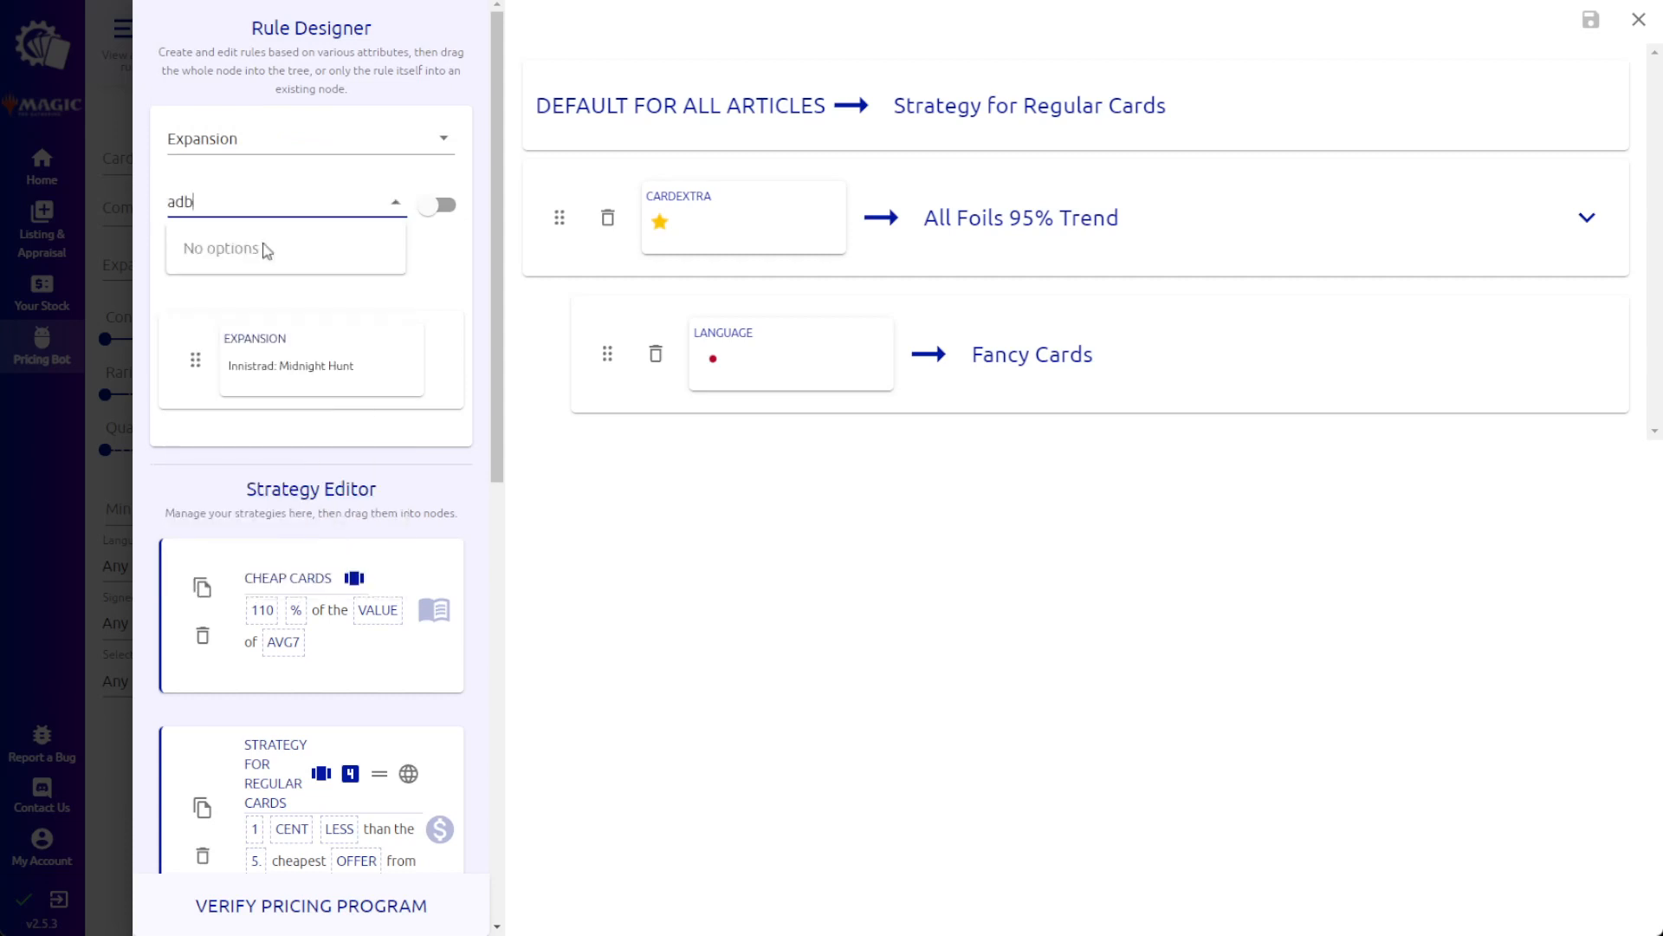
left_click(288, 275)
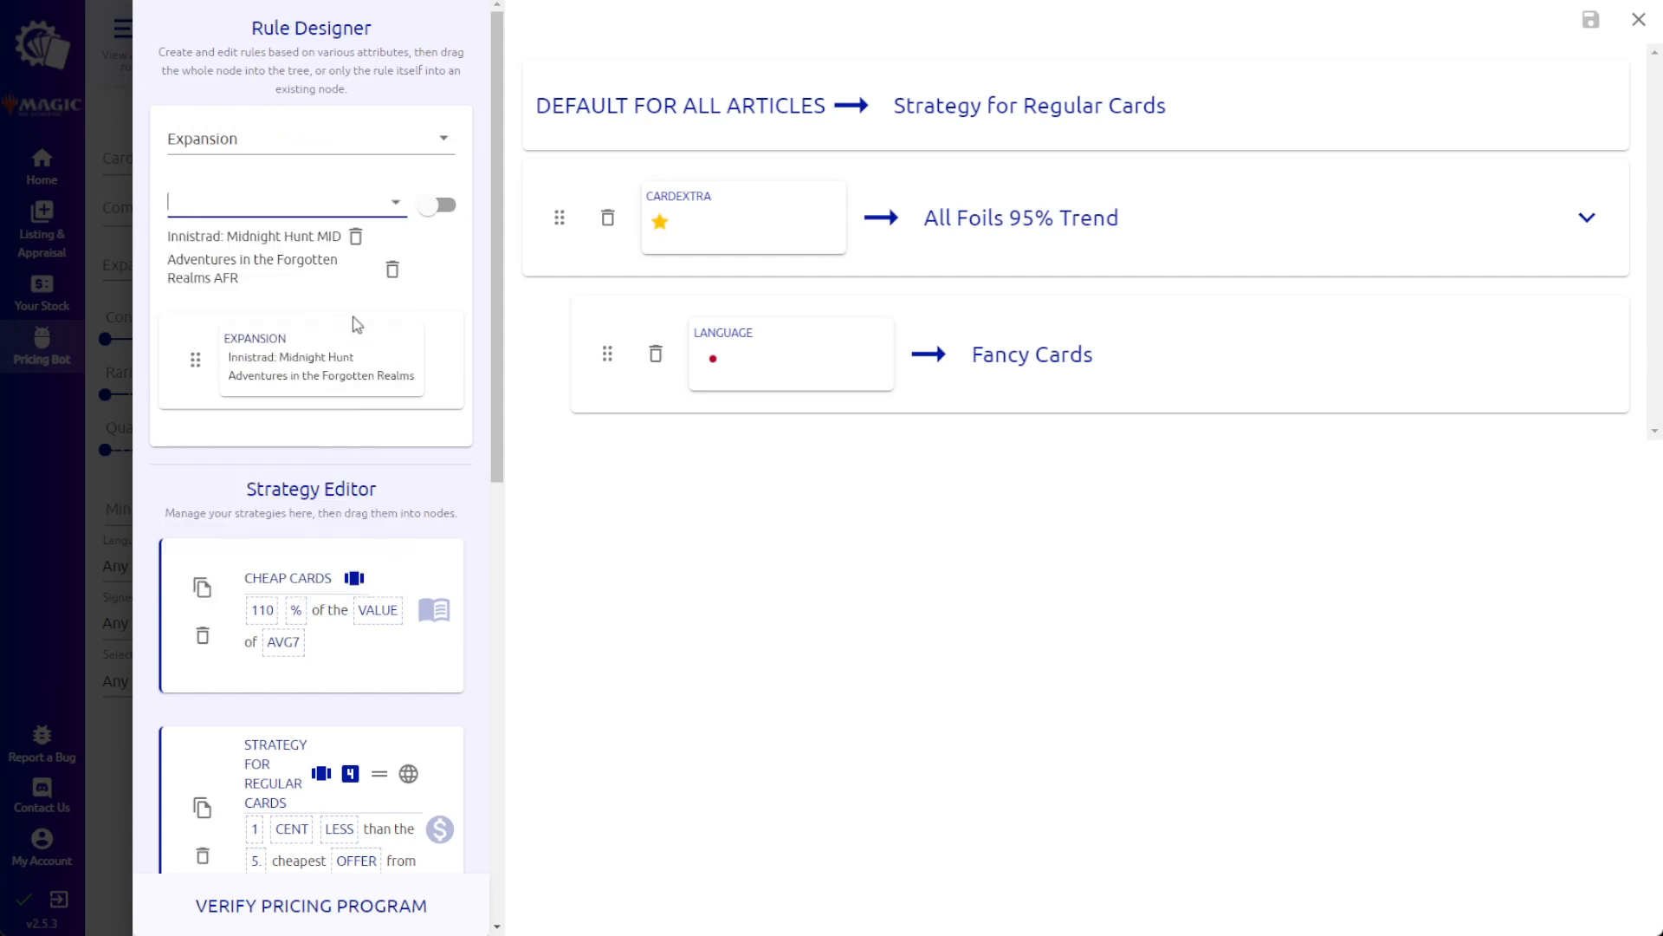
Add the Expansion rule as a top-level node below the foil branch and assign the Standard strategy to it.
left_click_drag(195, 359, 551, 484)
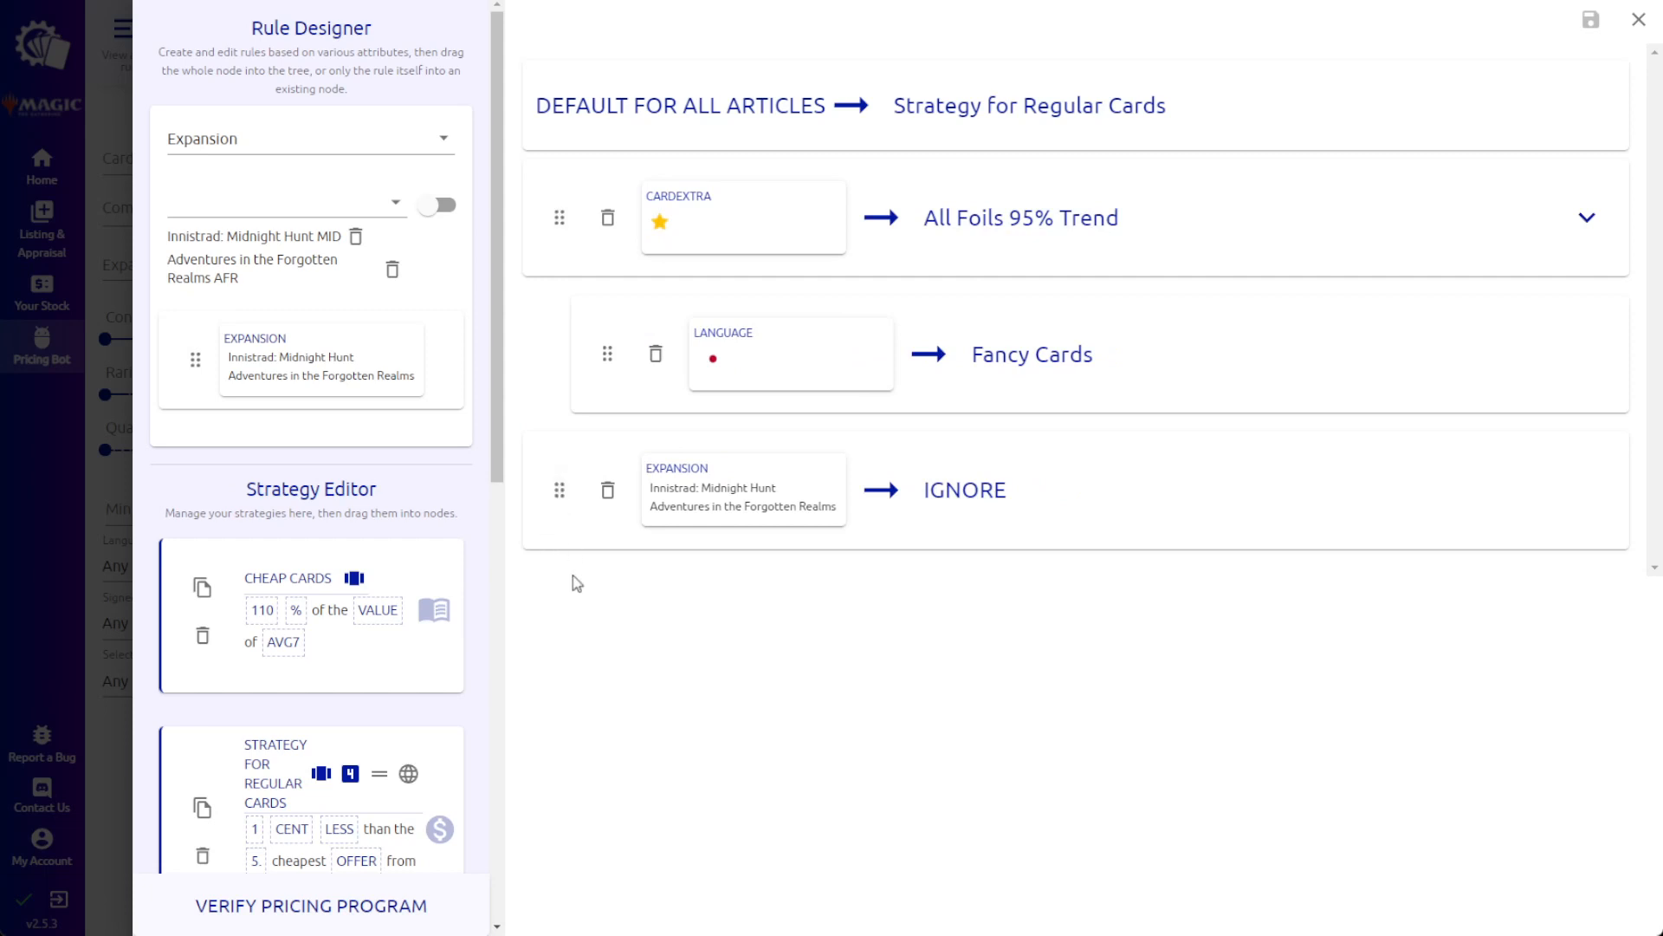
scroll(390, 607, "down", 5)
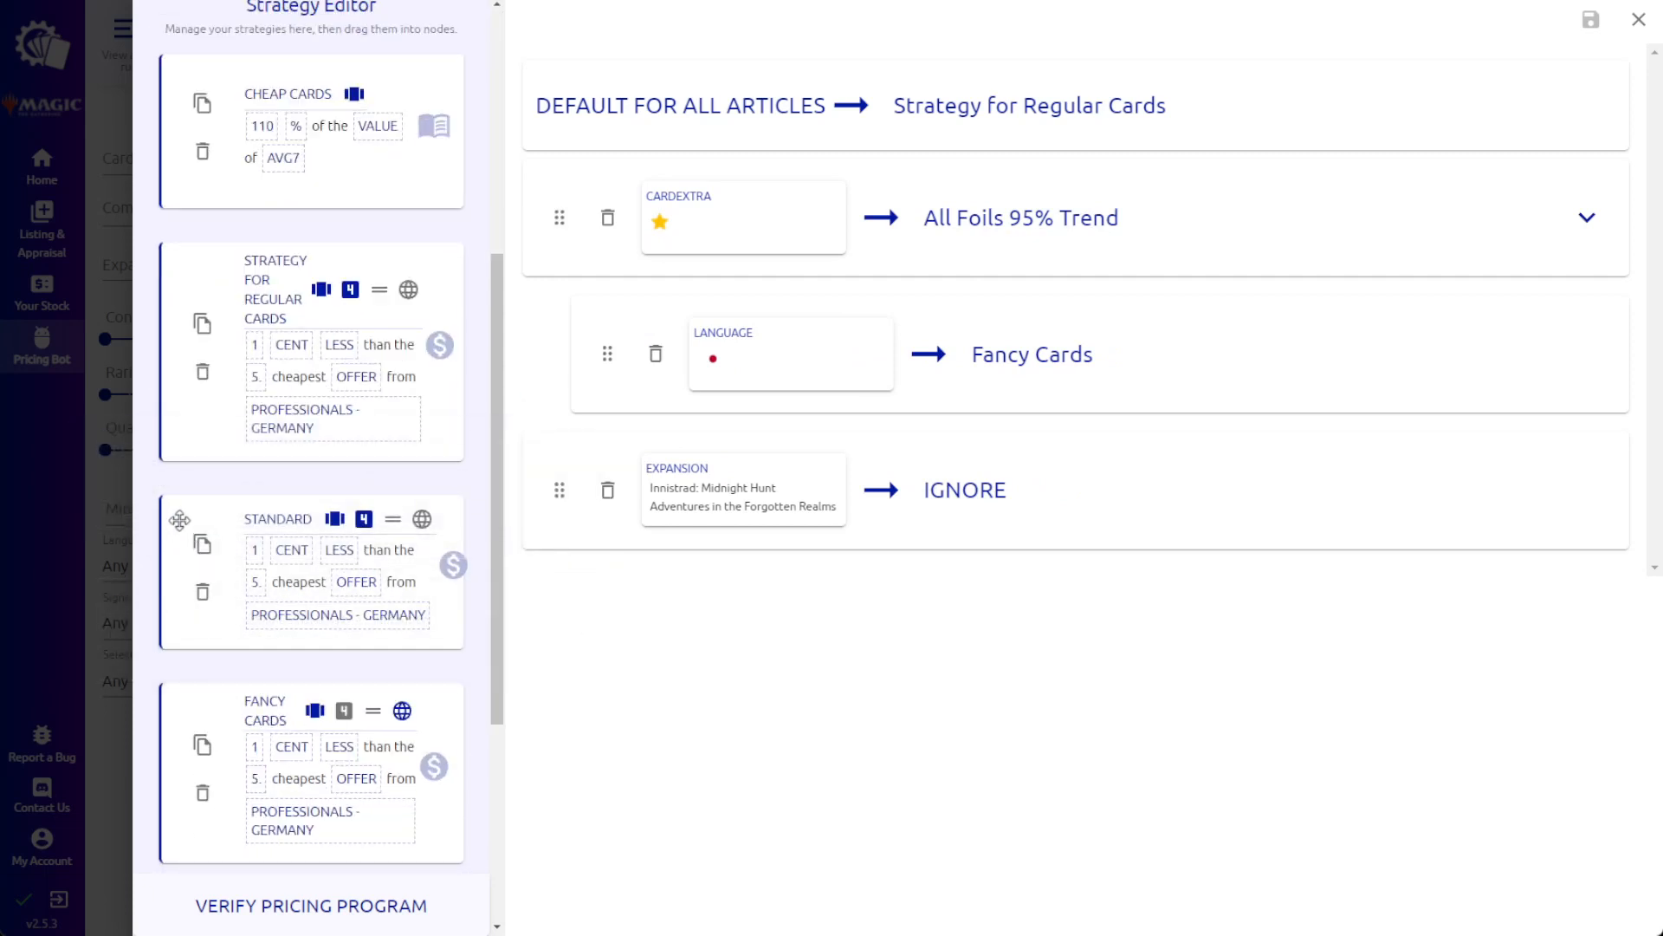
left_click_drag(173, 524, 951, 490)
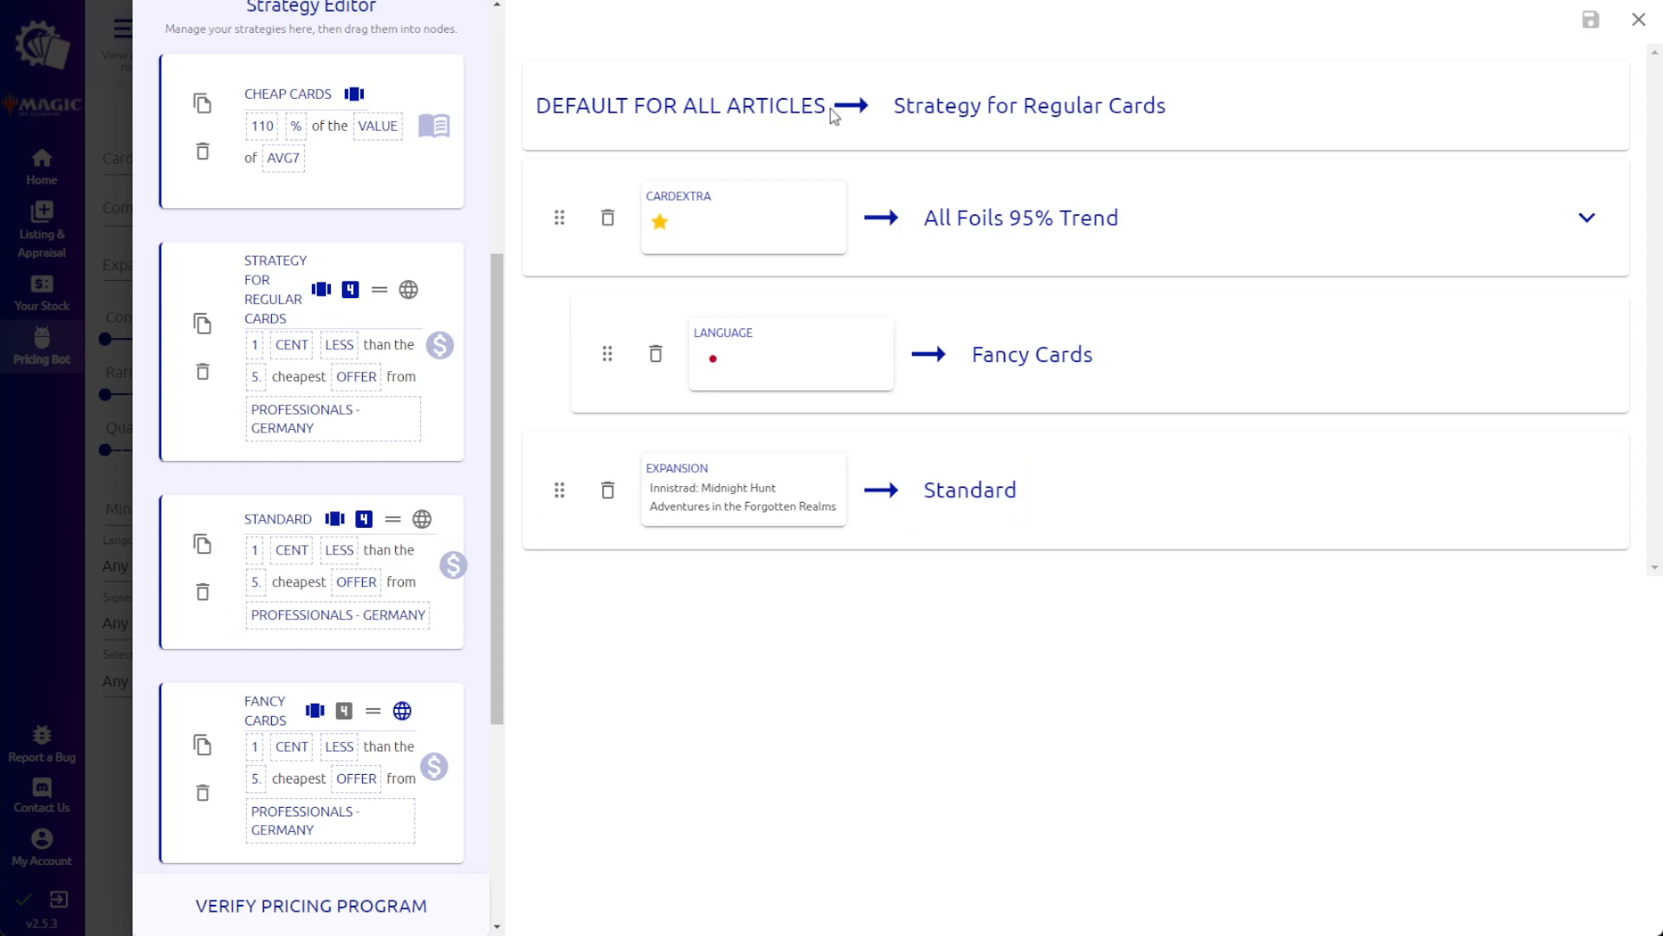
mouse_move(939, 105)
Open the pricing program verification and select card 001 from Innistrad: Midnight Hunt as the test article.
left_click_drag(499, 685, 519, 382)
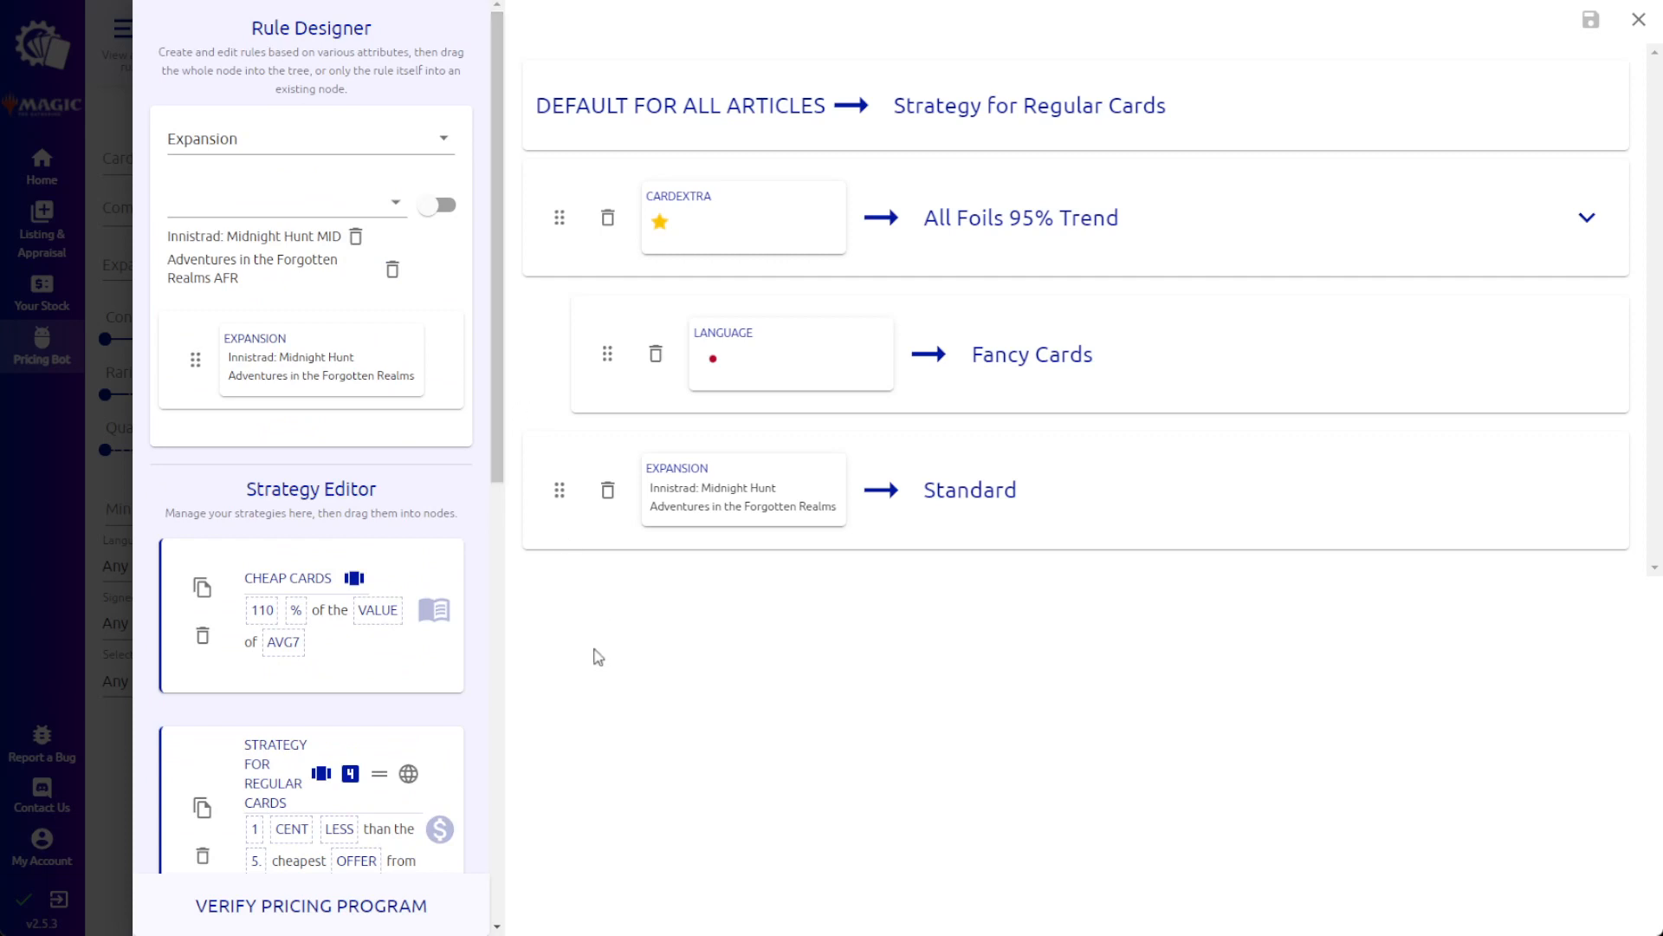
left_click(316, 907)
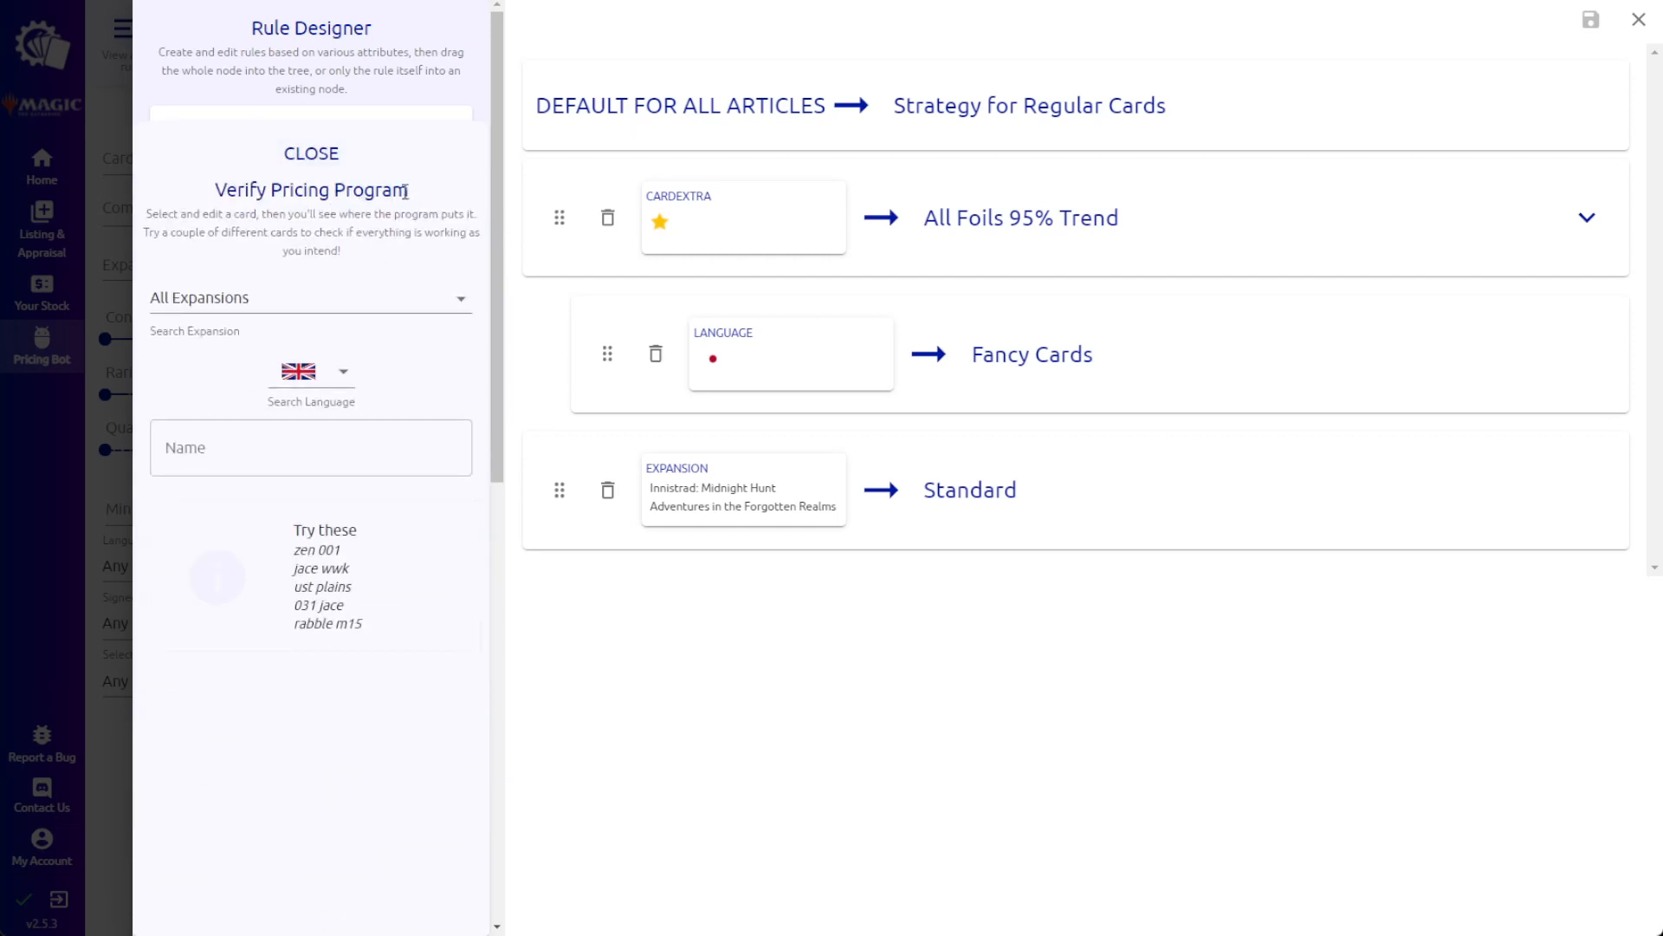
left_click(462, 300)
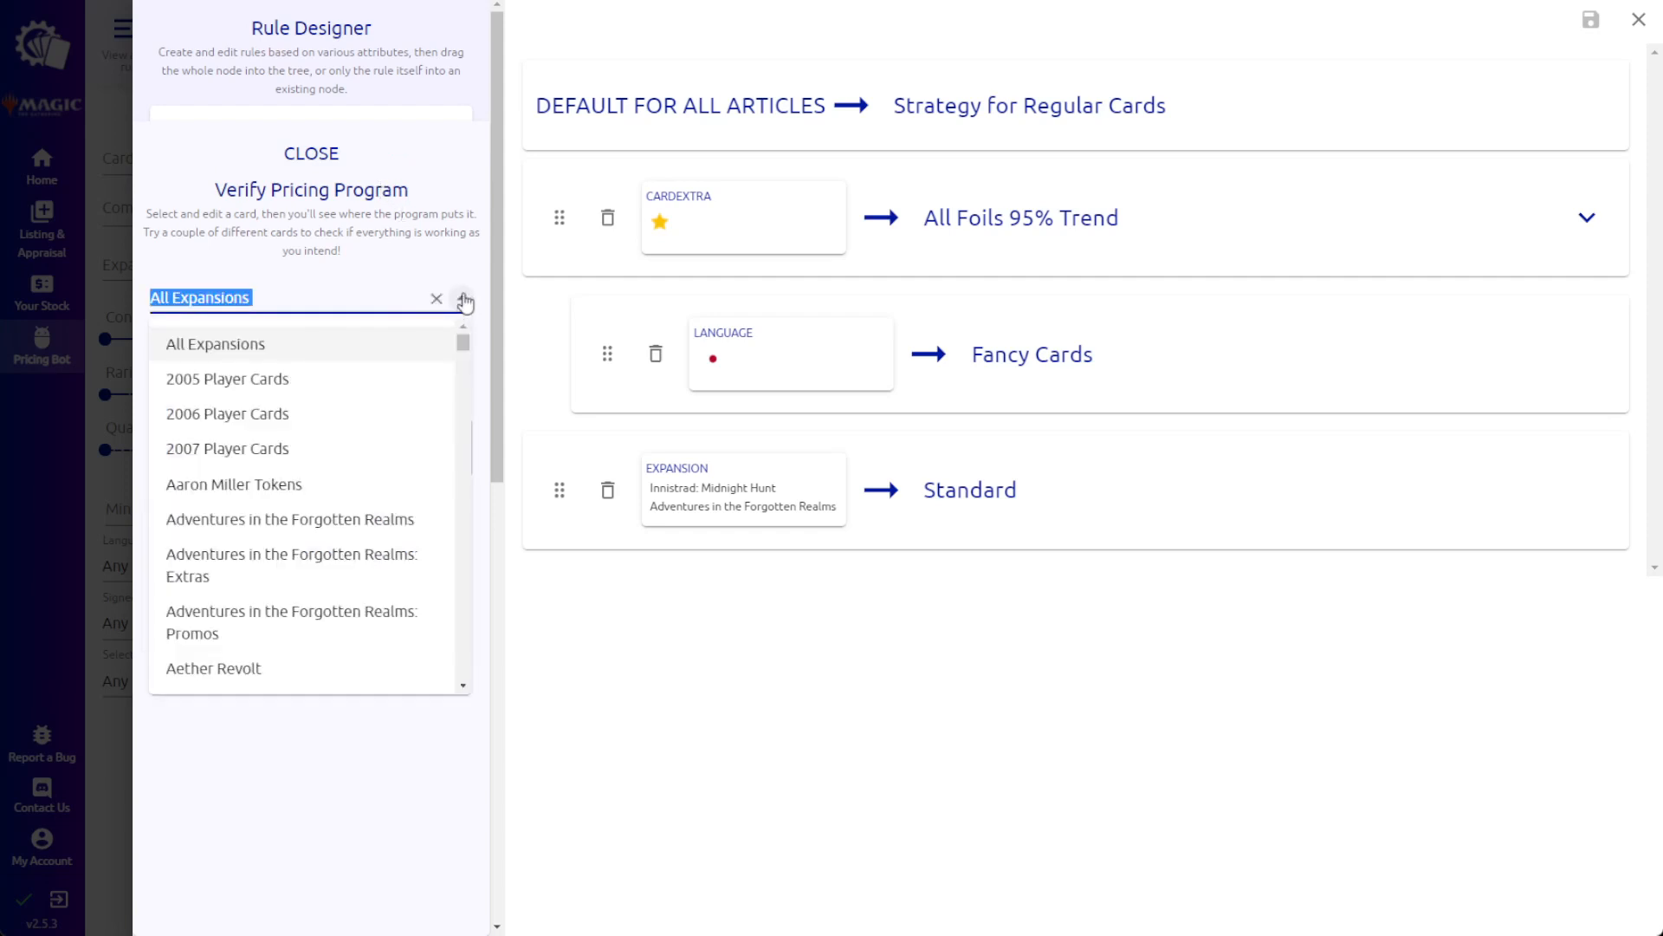
type("innis")
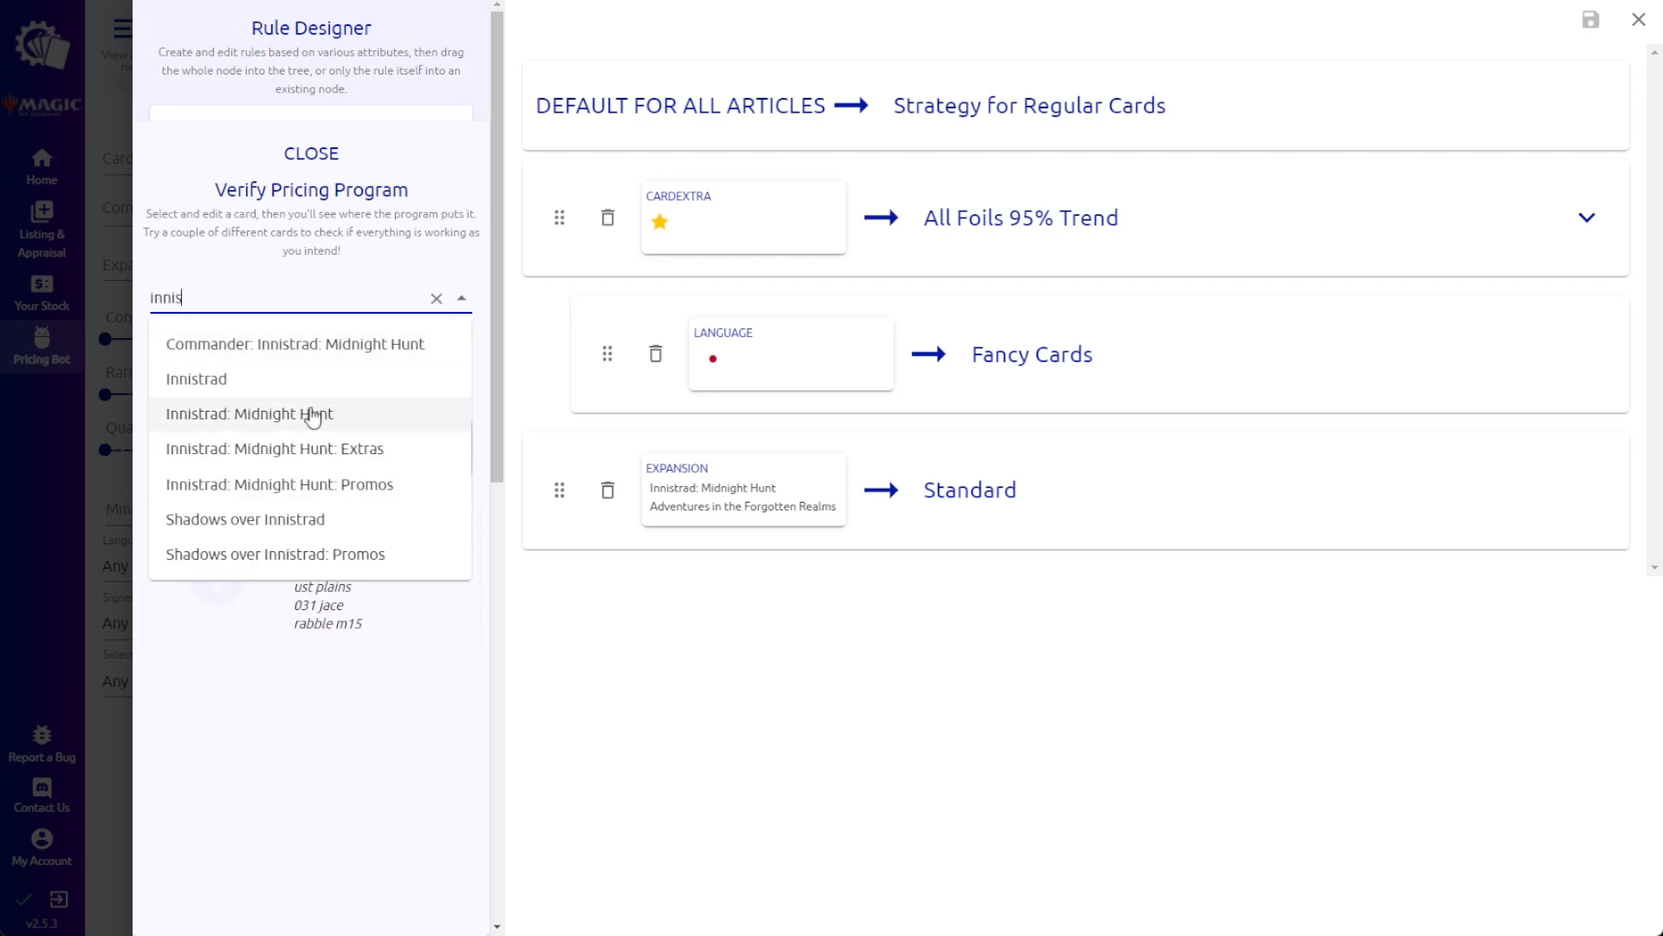
left_click(314, 416)
left_click(247, 449)
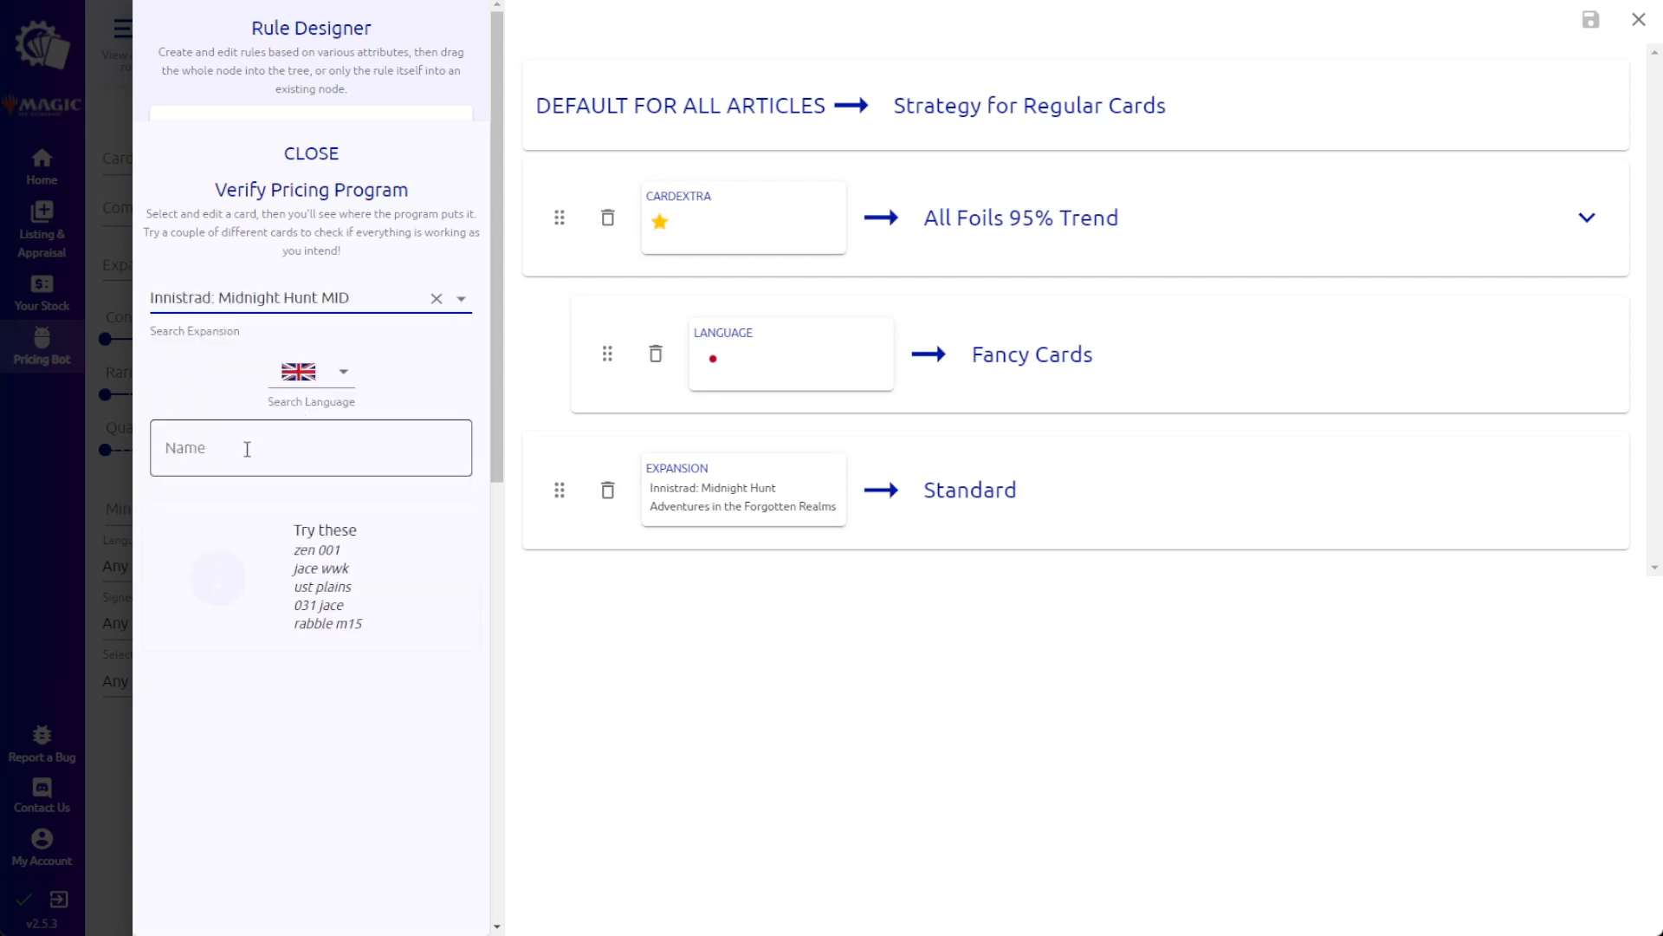
type("001")
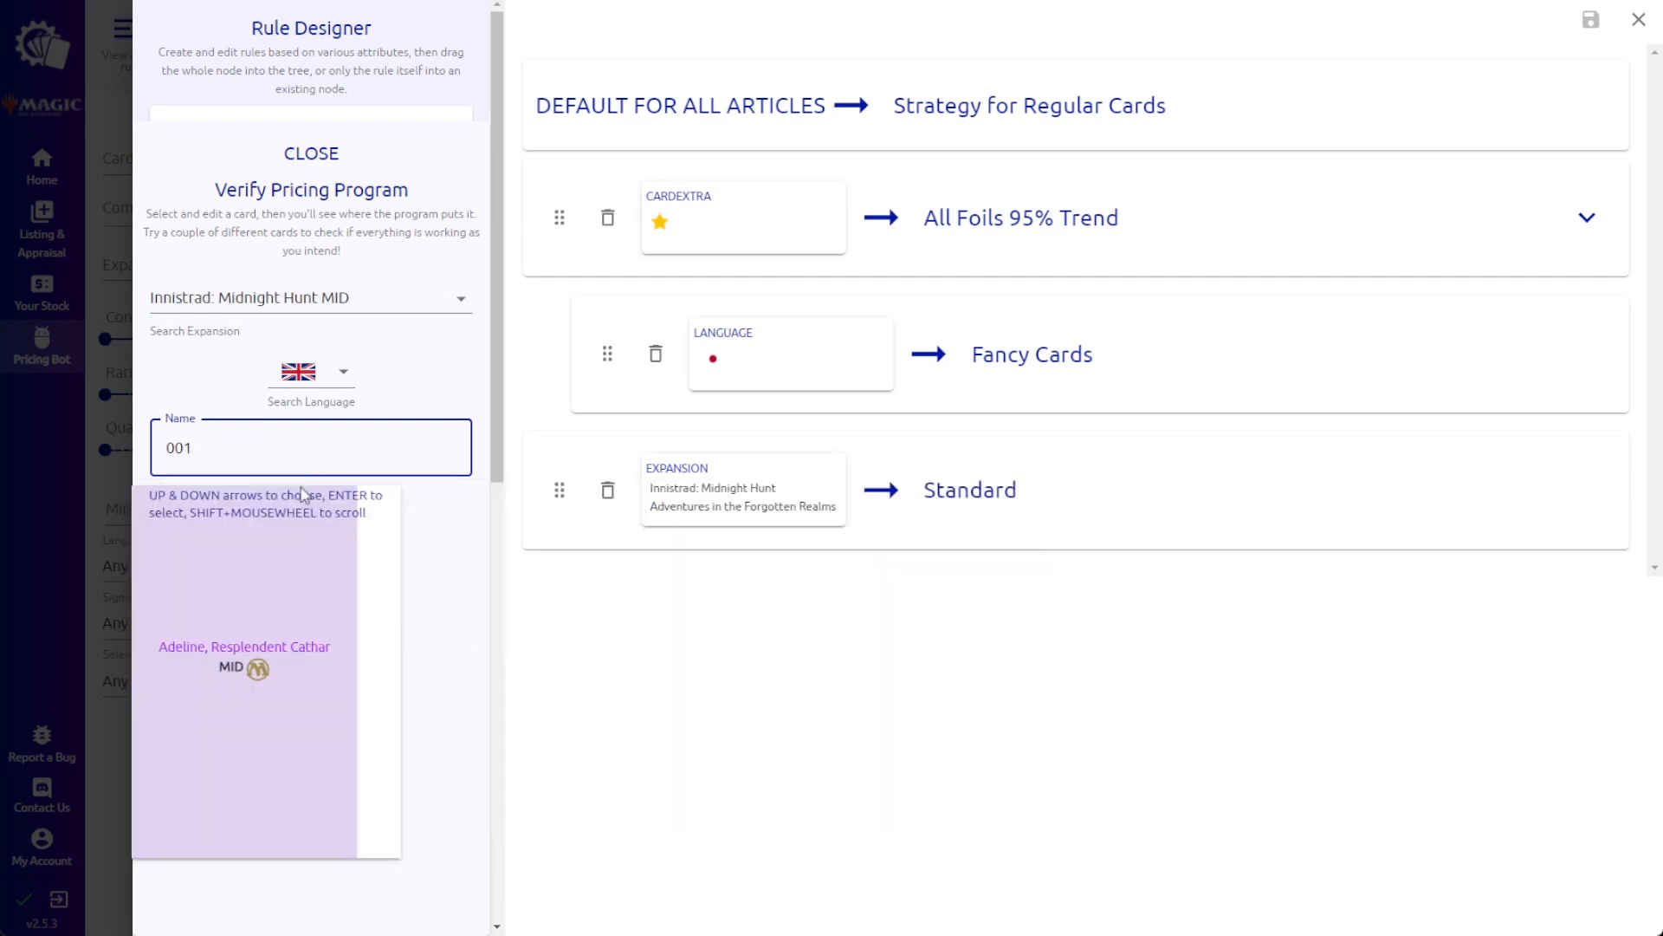
left_click(286, 645)
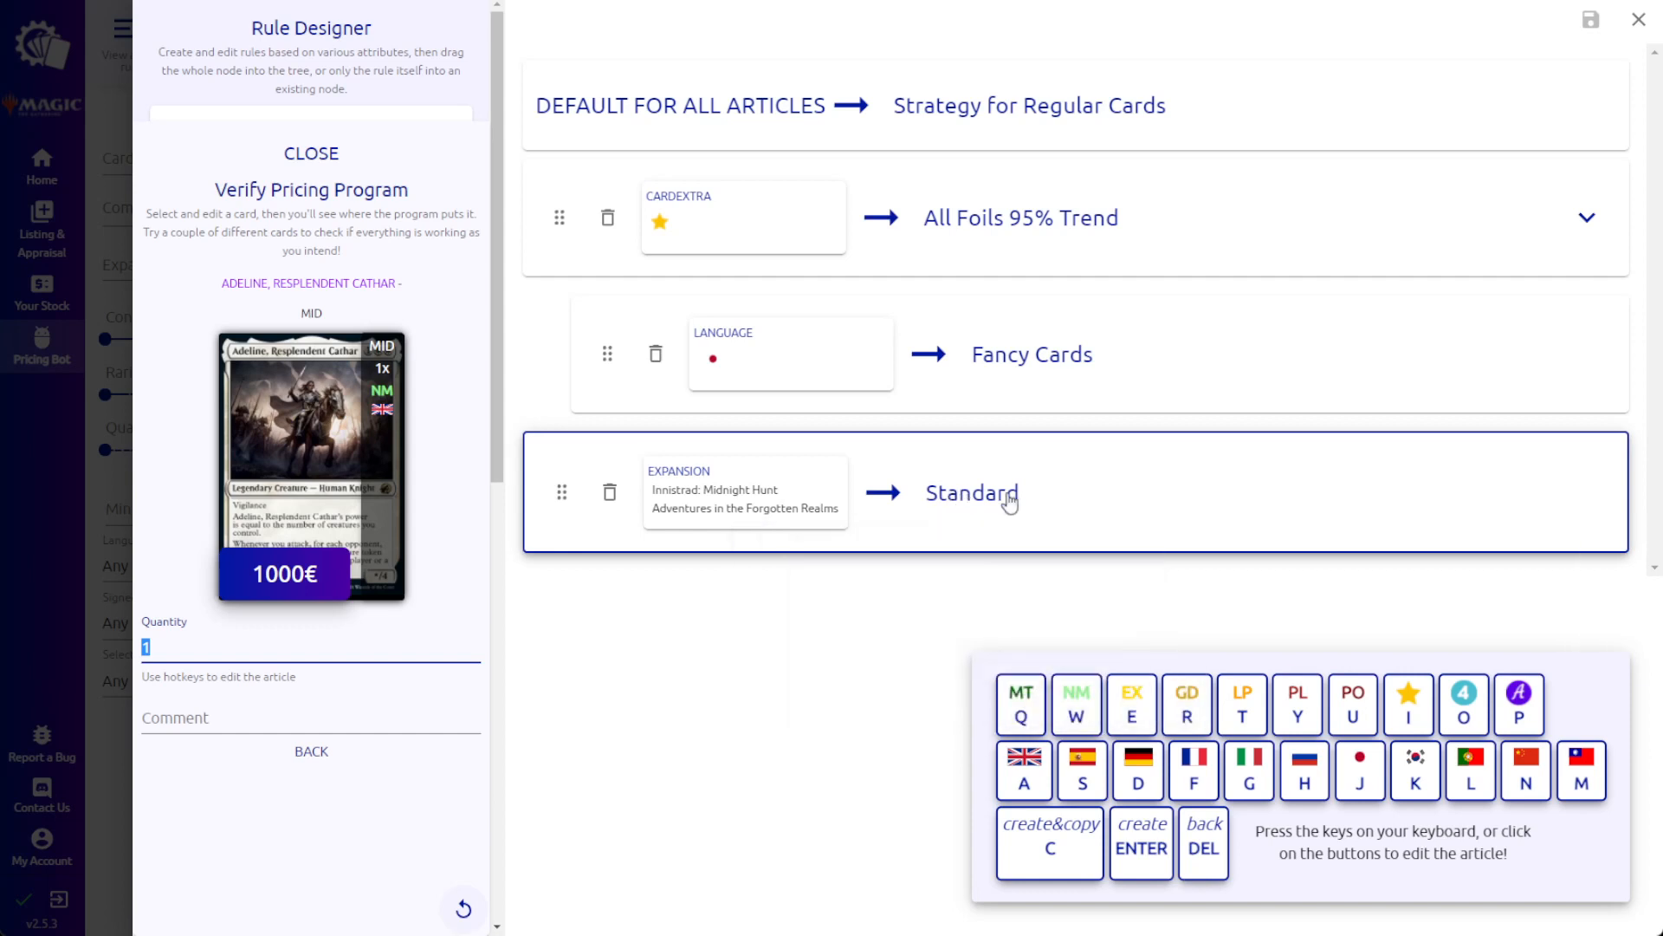
mouse_move(1008, 500)
Verify the test card's node assignment as foil, as Japanese foil and as Japanese non-foil, and close the verification.
left_click(1411, 701)
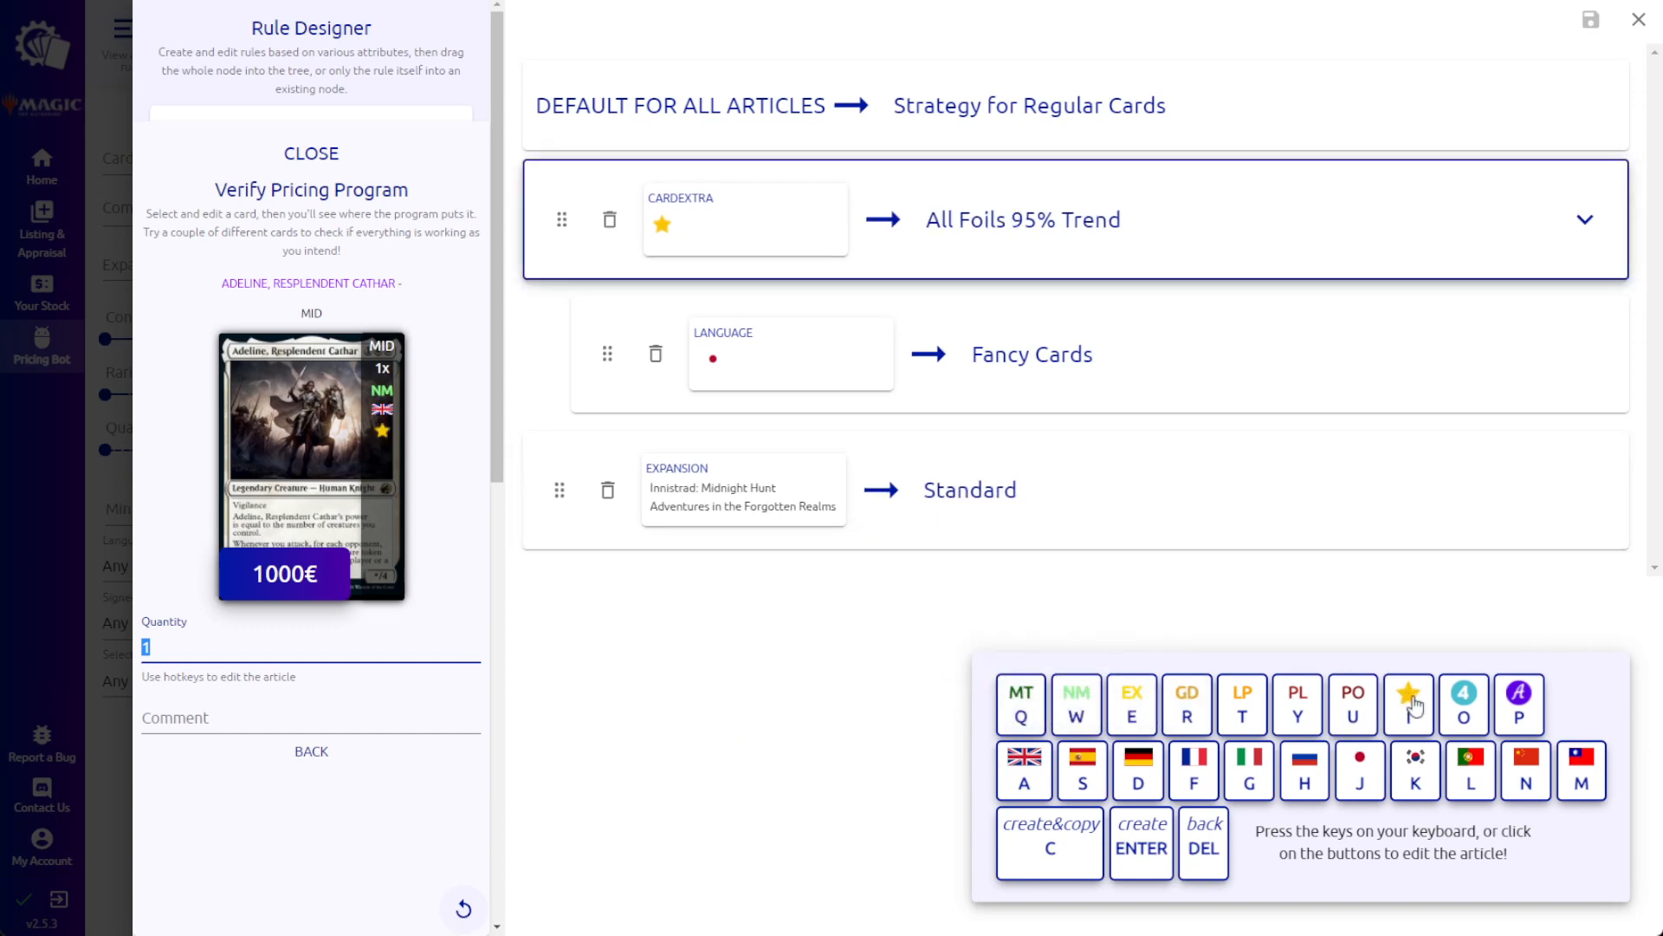
left_click(1365, 784)
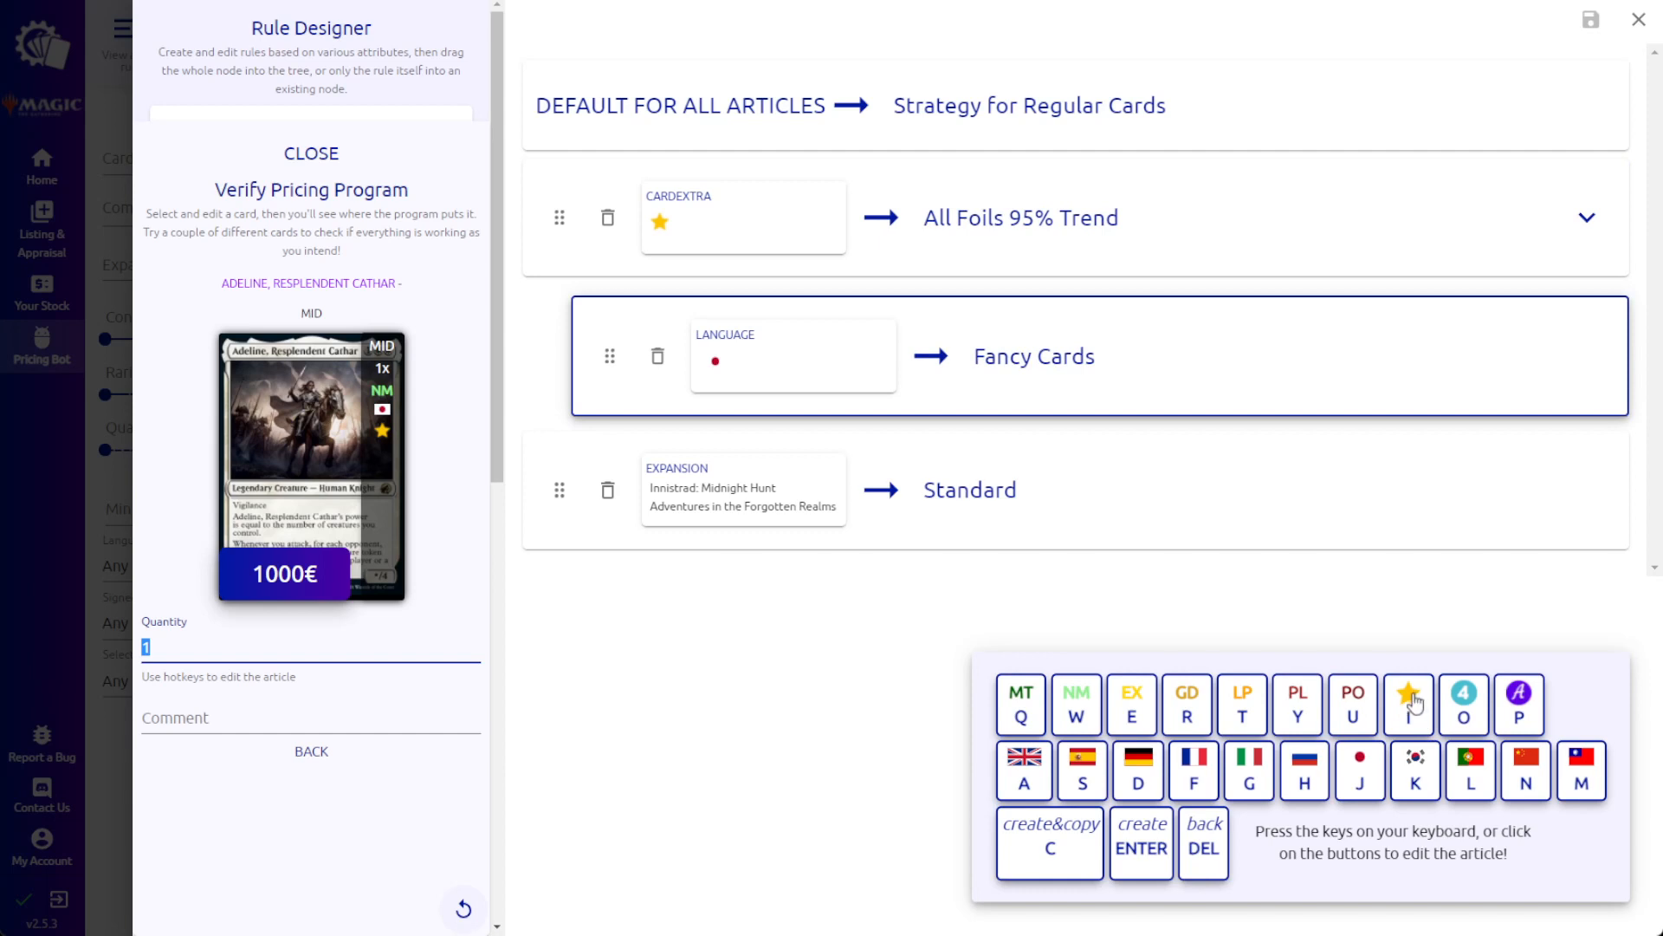
left_click(1411, 700)
mouse_move(986, 512)
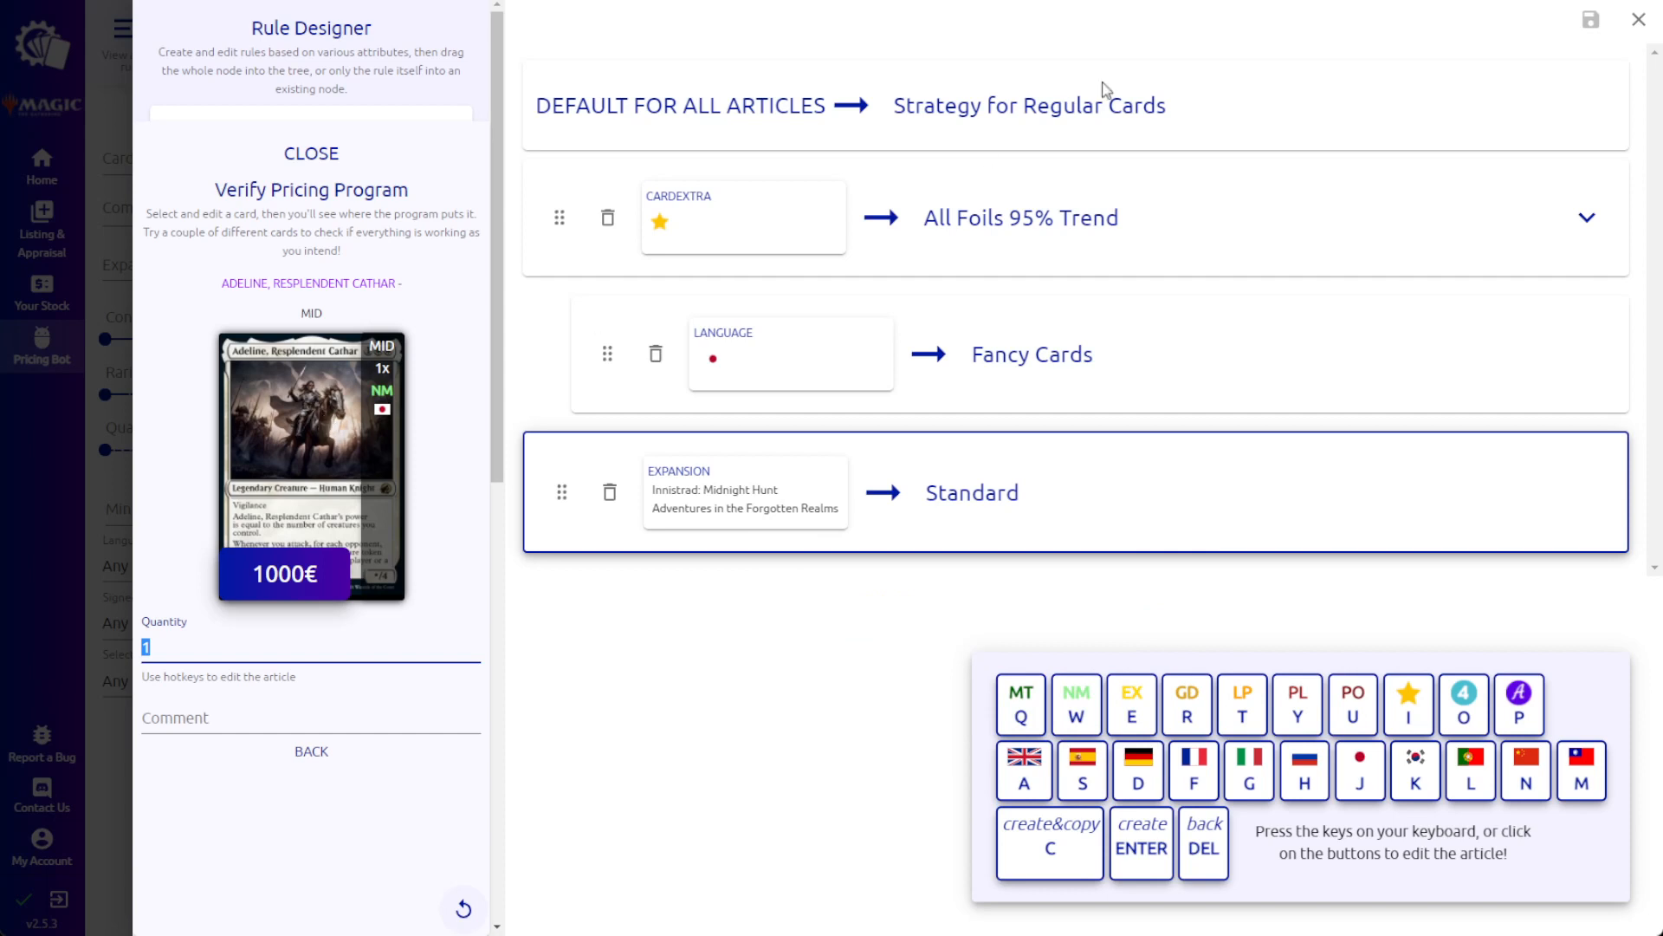
mouse_move(966, 113)
left_click(330, 156)
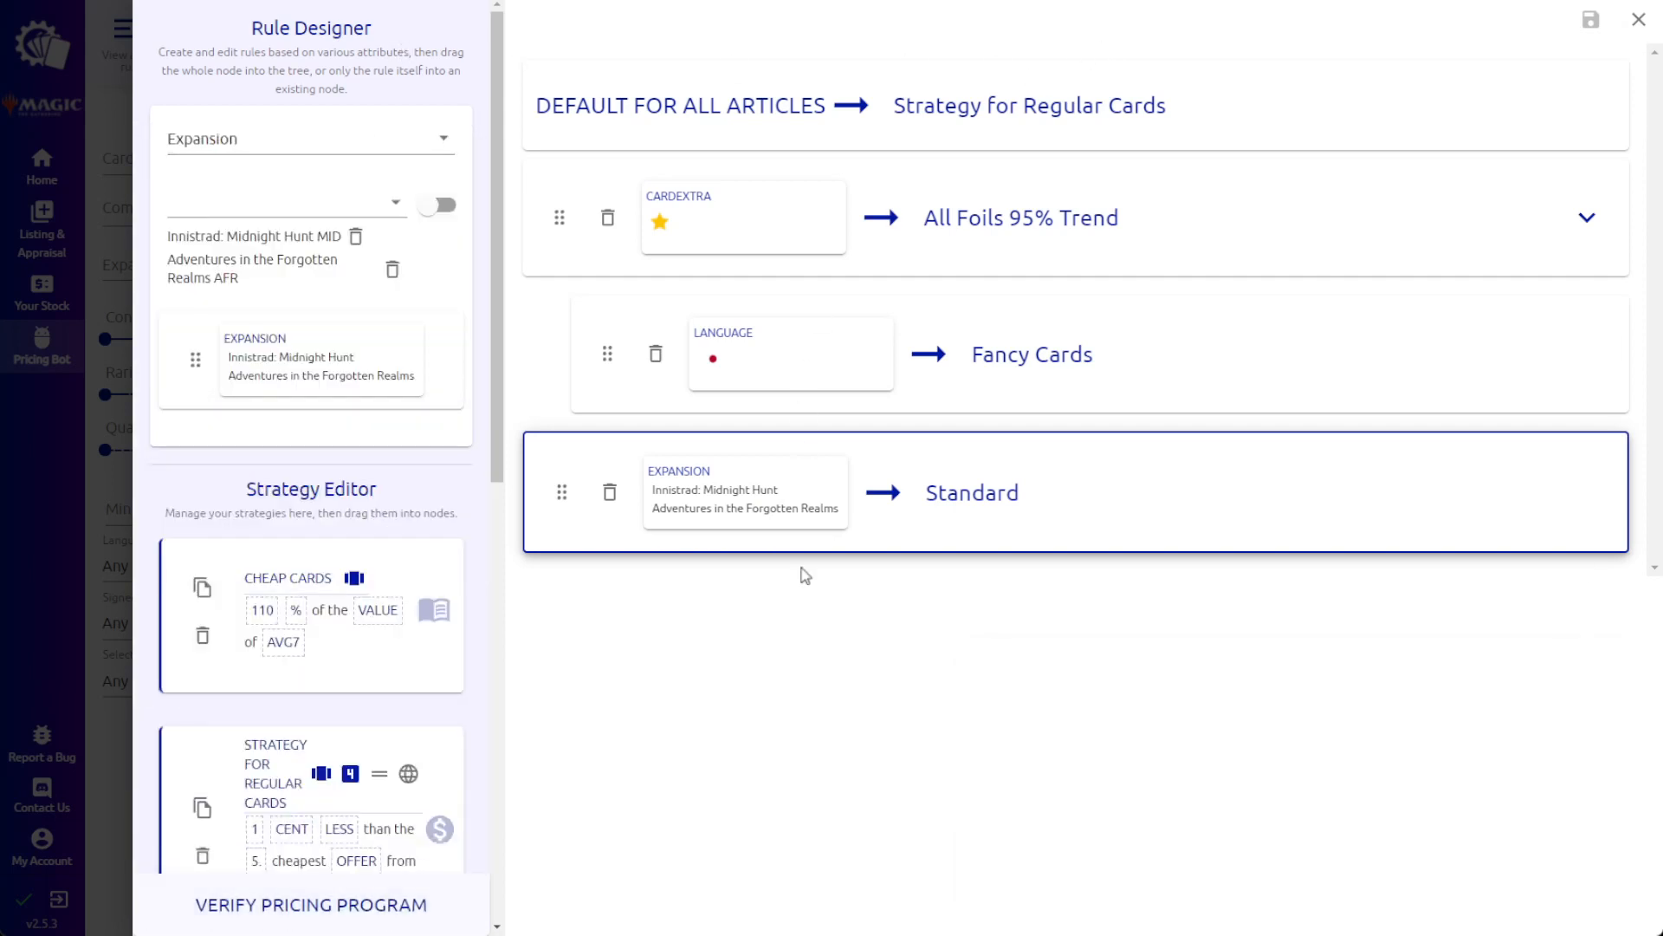
Close the program editor and start a pricing bot test run with the Bigger Example program.
left_click(1640, 20)
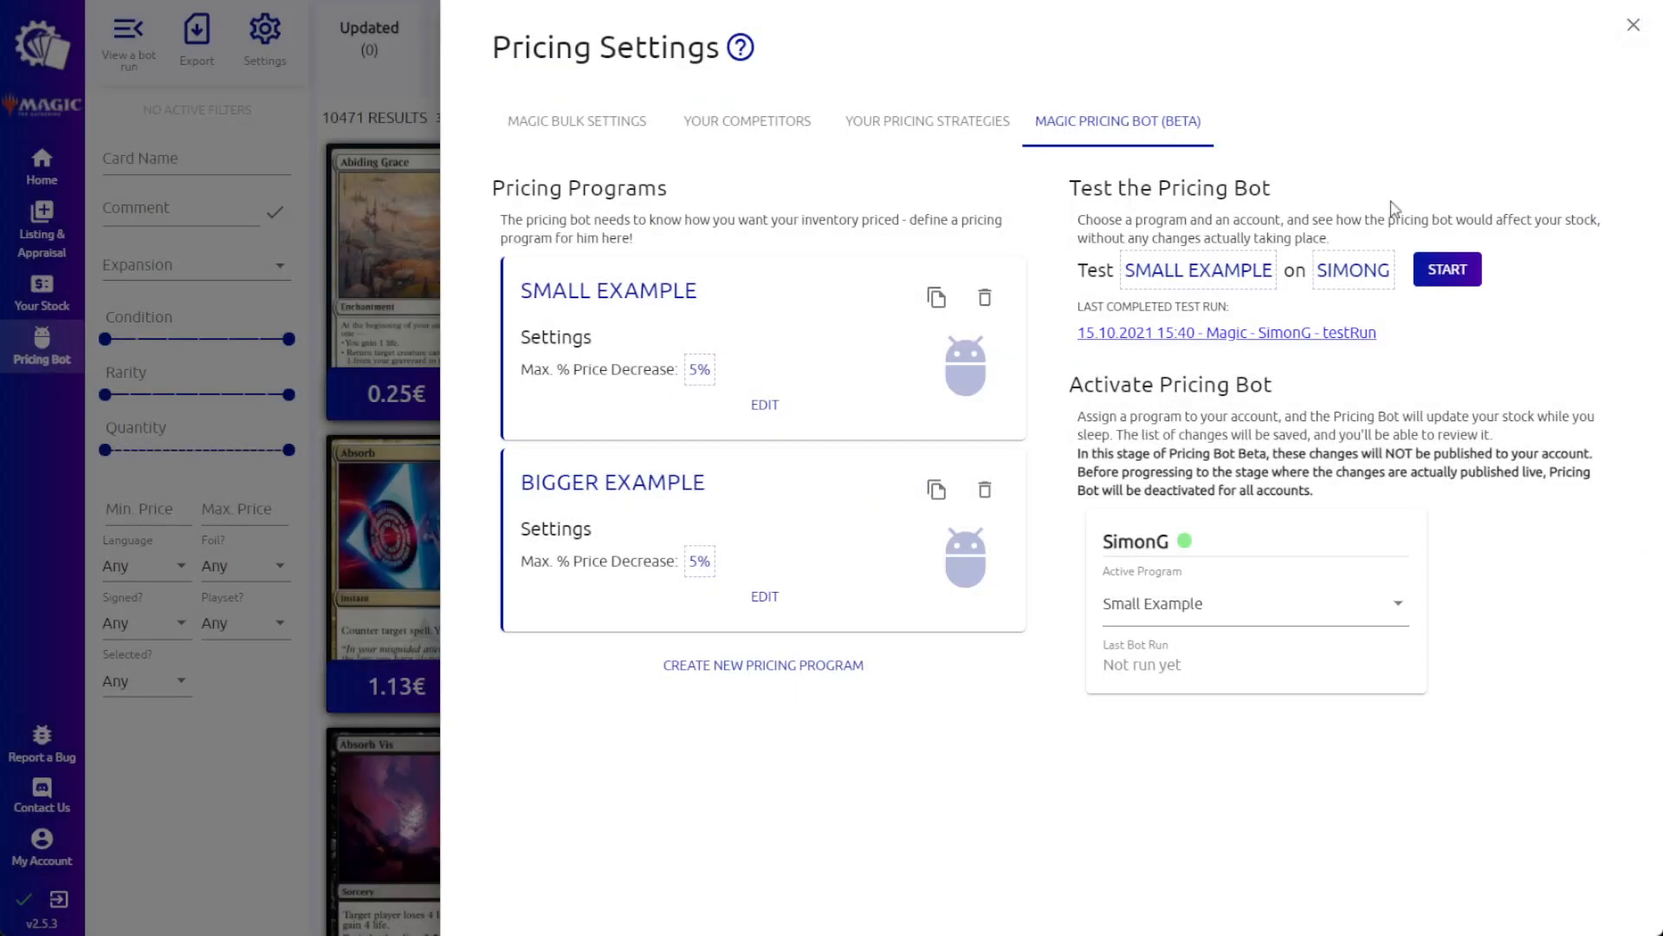
left_click(1221, 272)
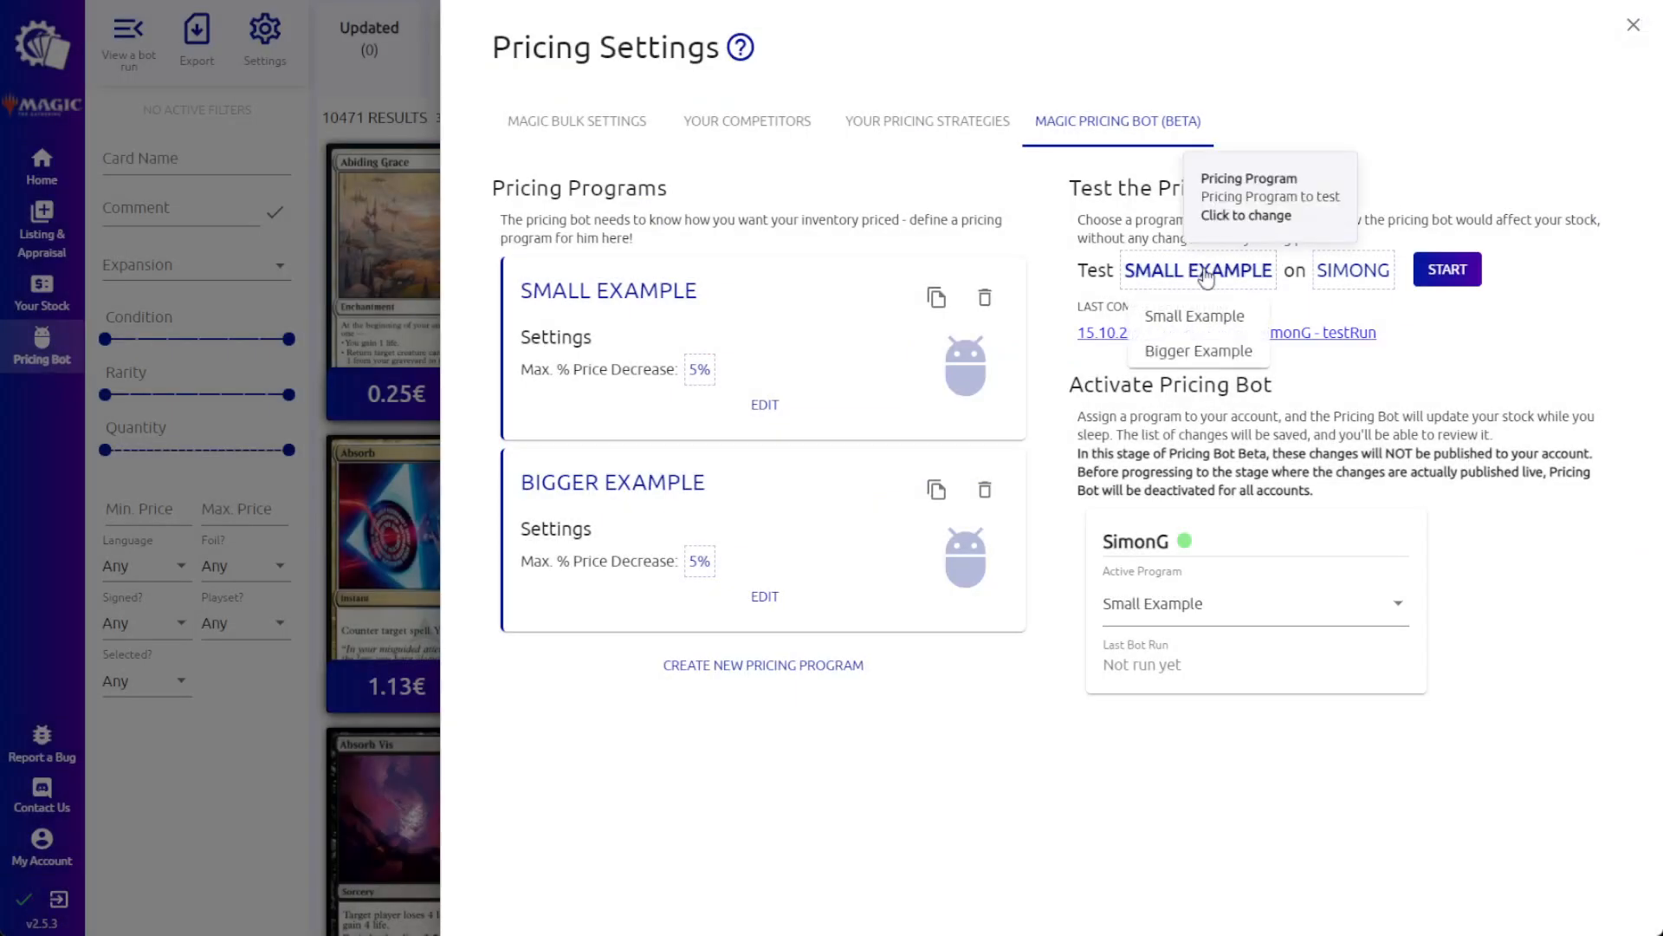
left_click(1205, 353)
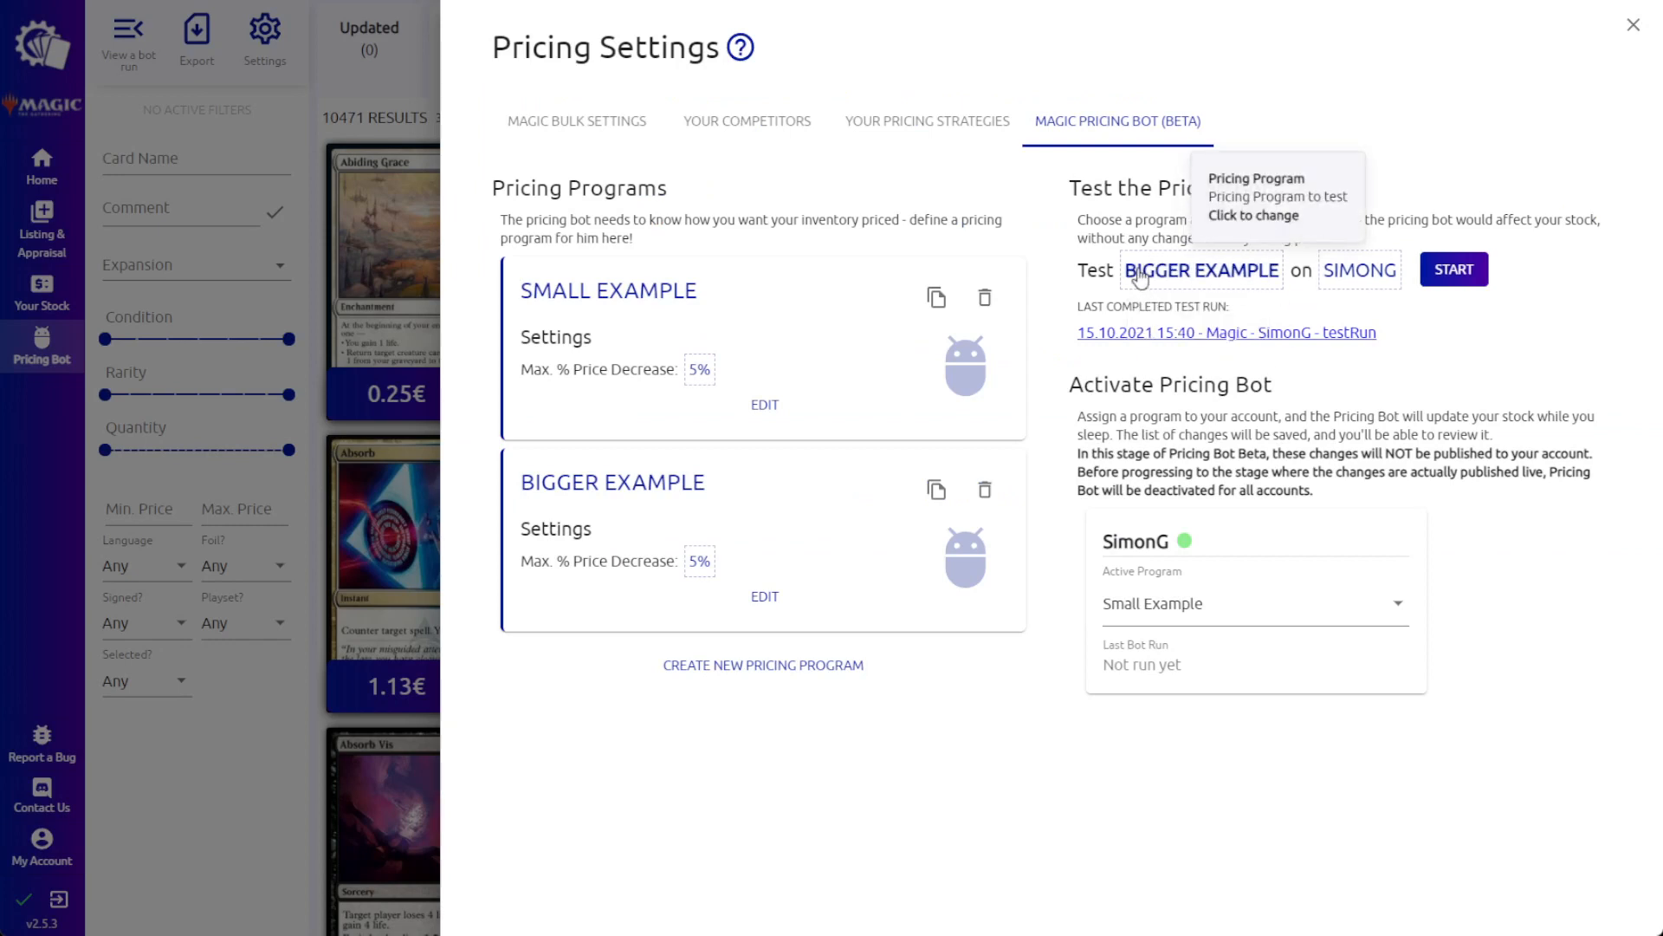
left_click(1454, 271)
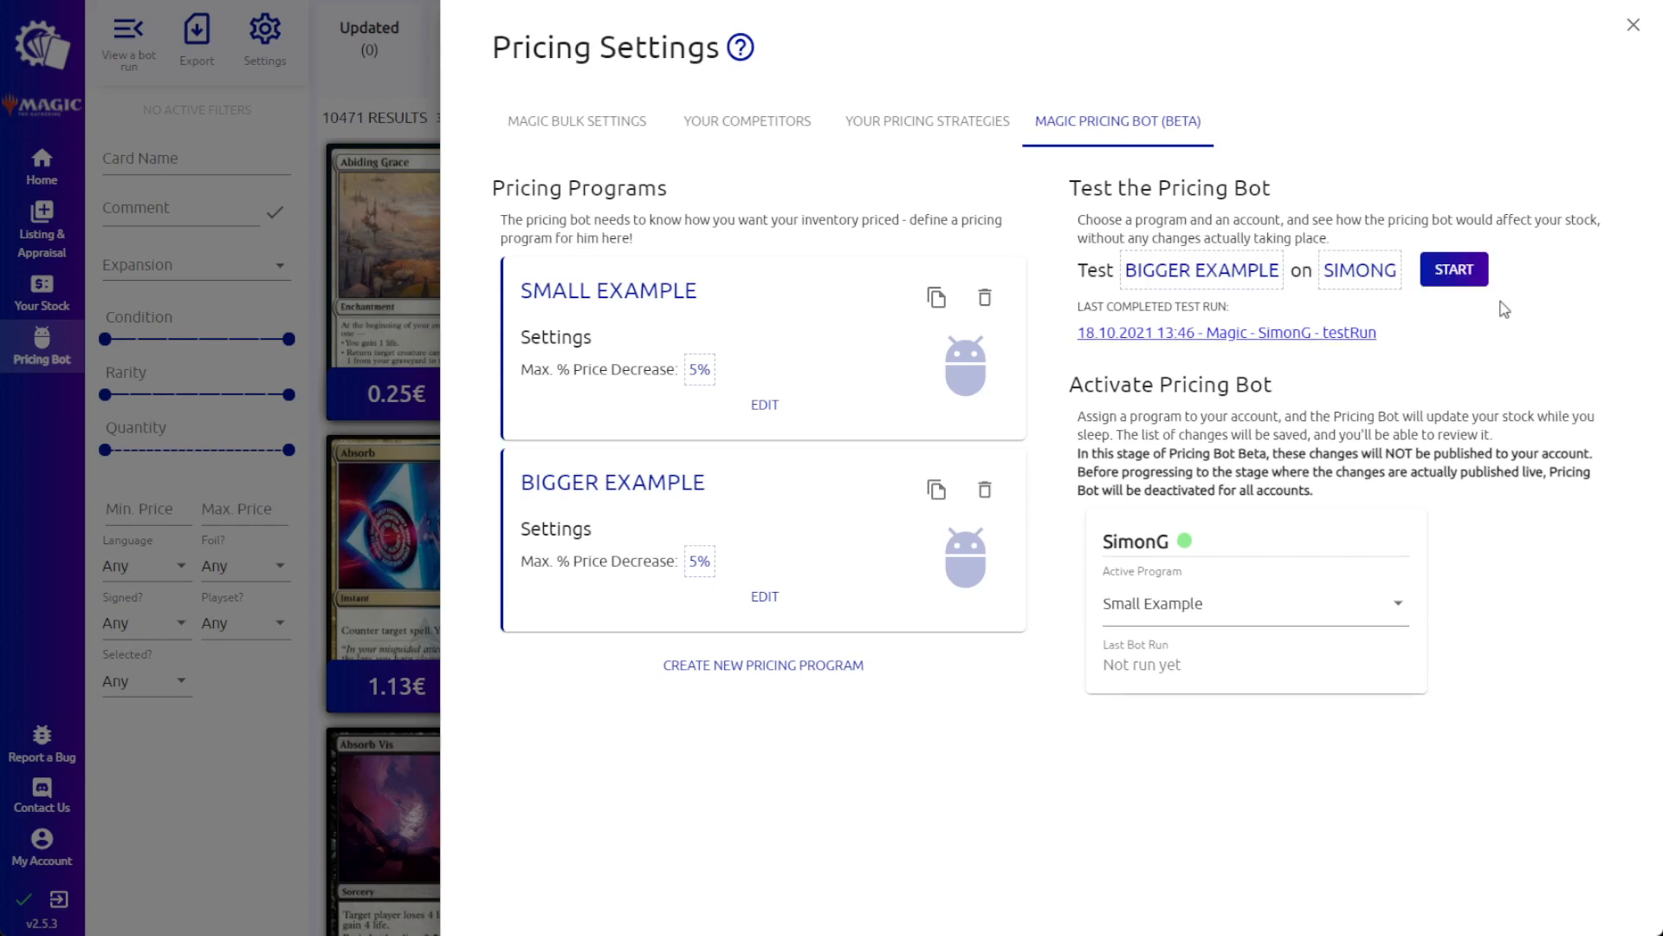
Open the 18.10.2021 13:46 test run, switch to the 18.10.2021 02:05 nightly run, and return to the test run.
left_click(1227, 334)
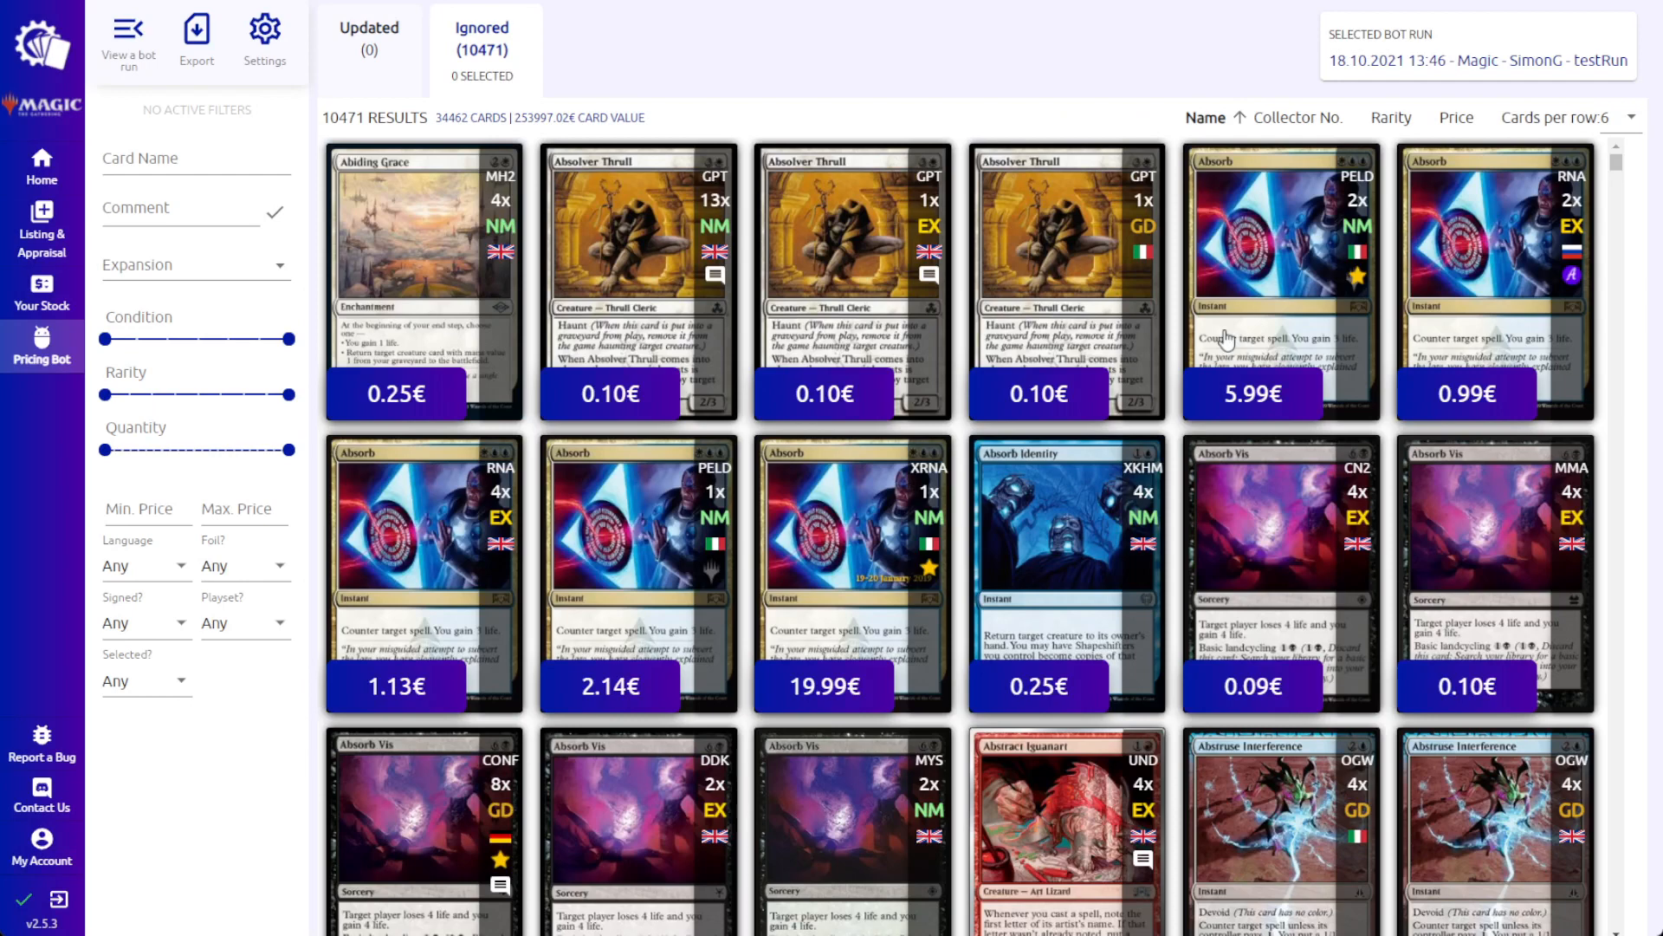
left_click(129, 34)
left_click(1542, 331)
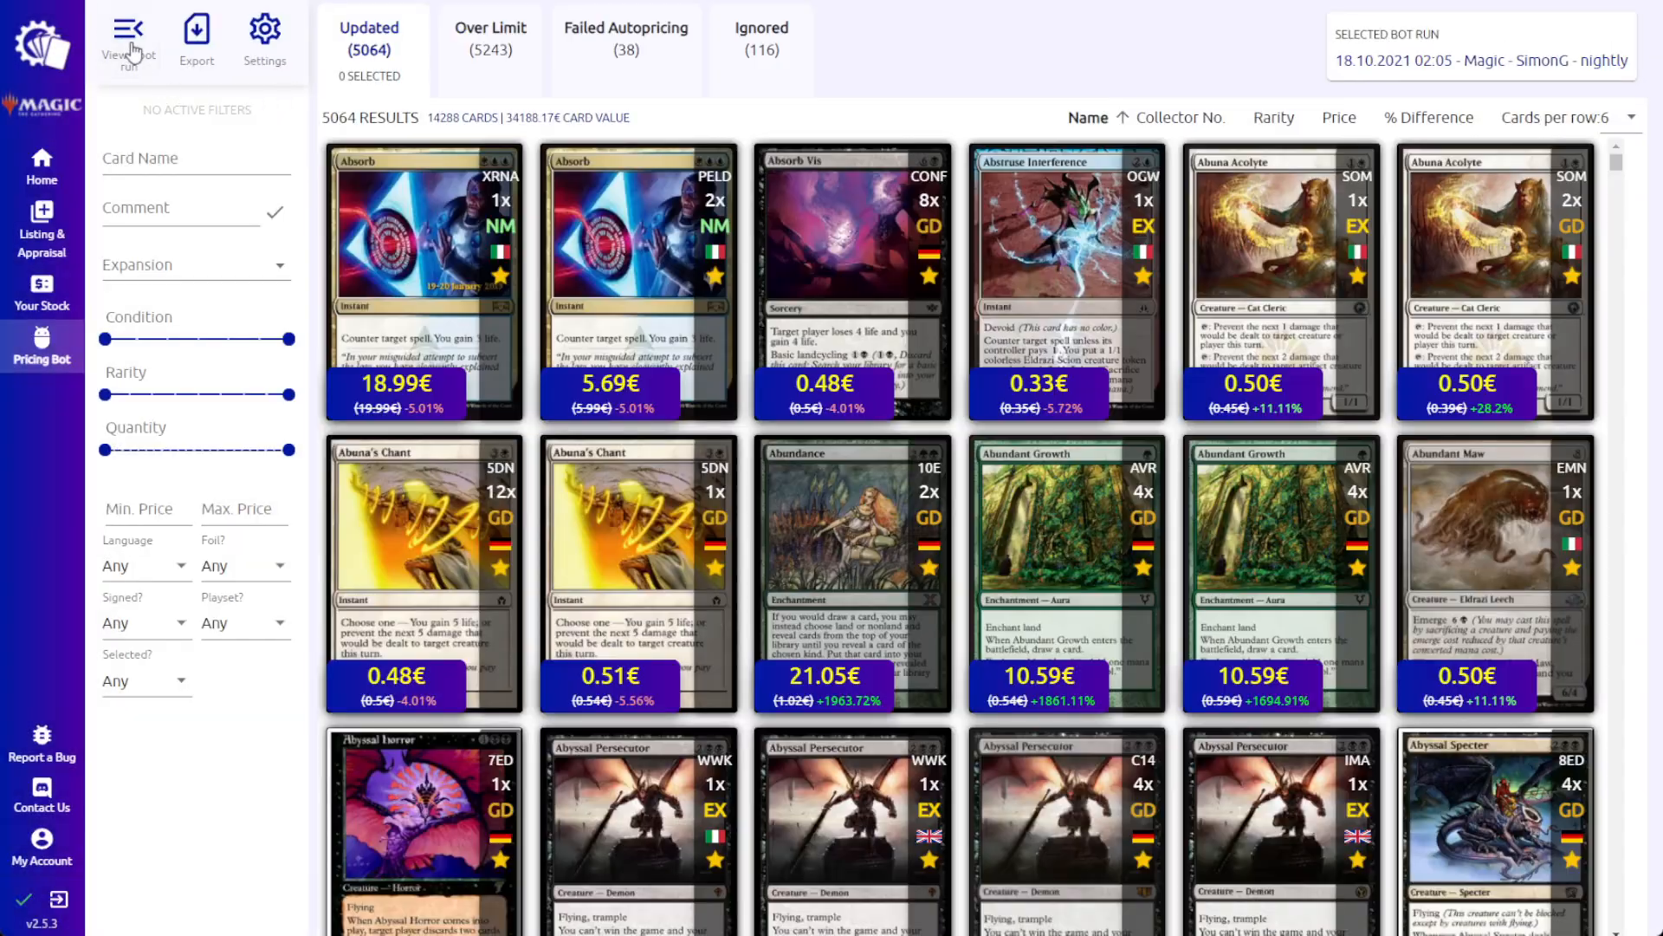
left_click(129, 36)
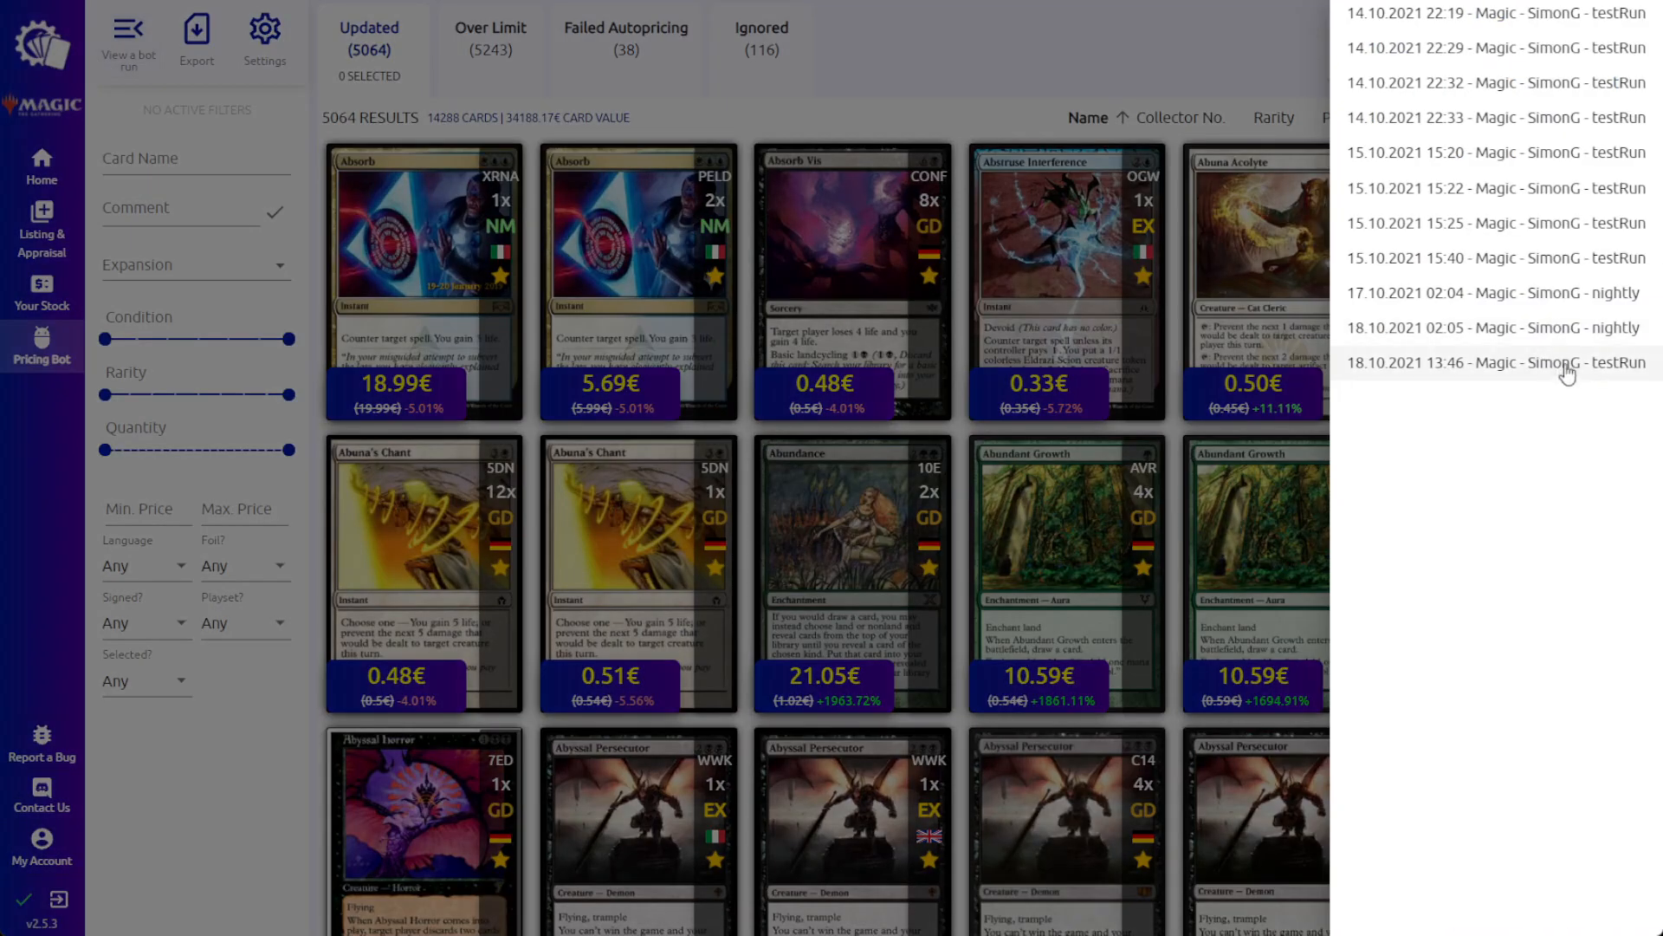
left_click(1568, 364)
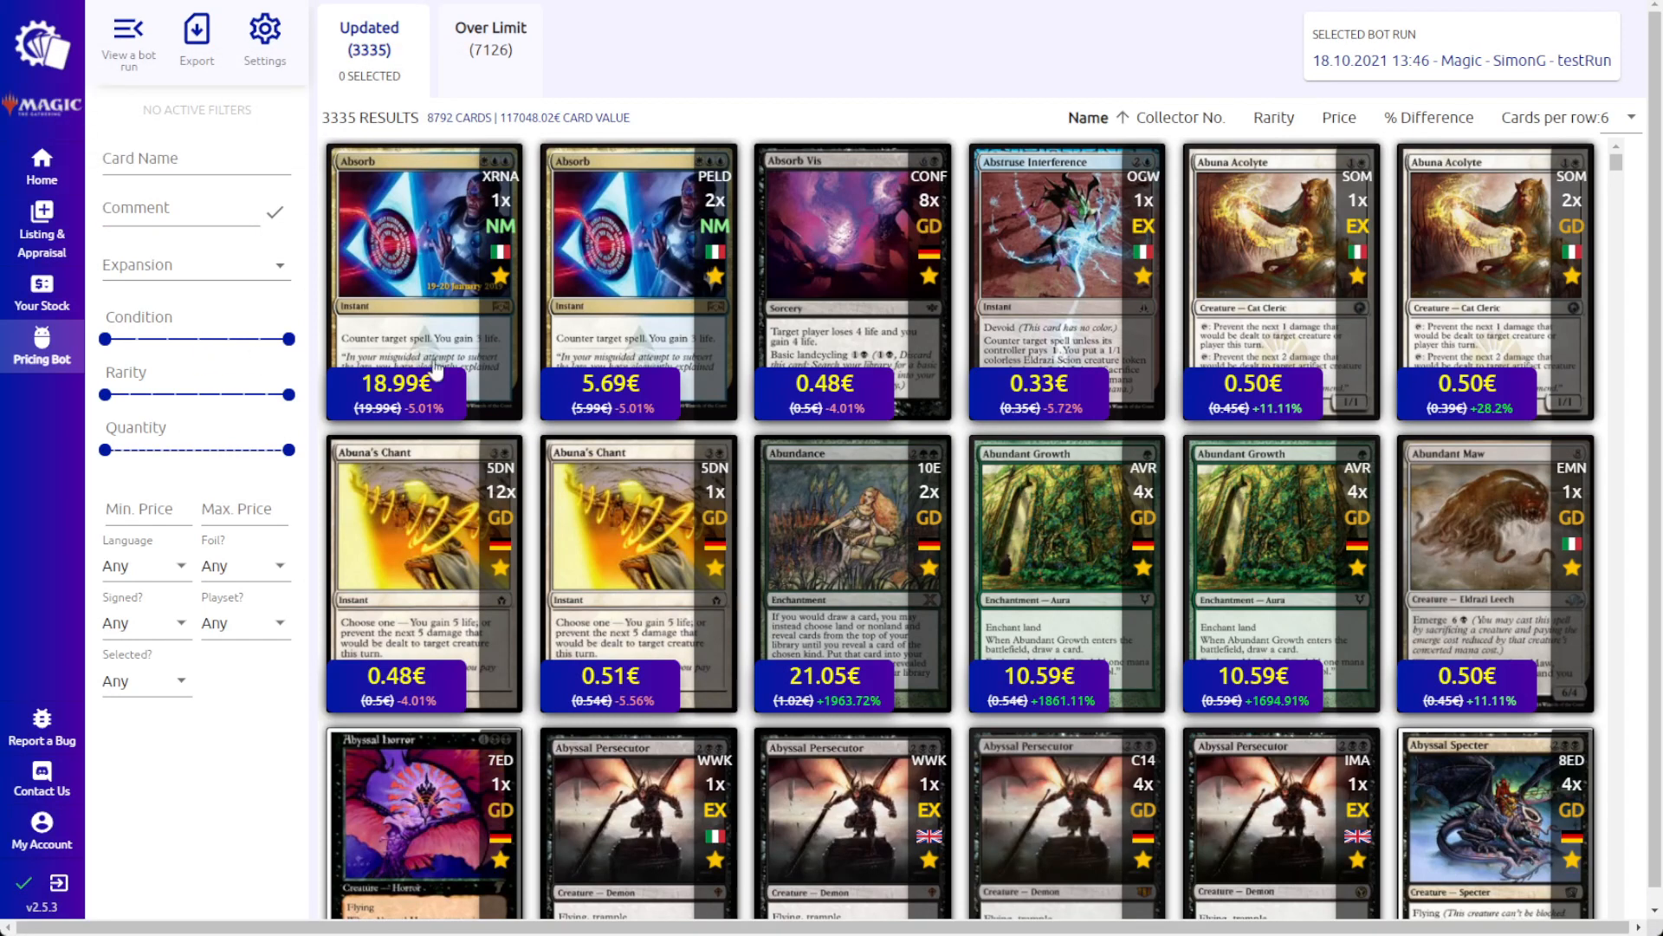
Filter the updated cards to foils only and check the pricing strategy used for the first Absorb card.
mouse_move(401, 404)
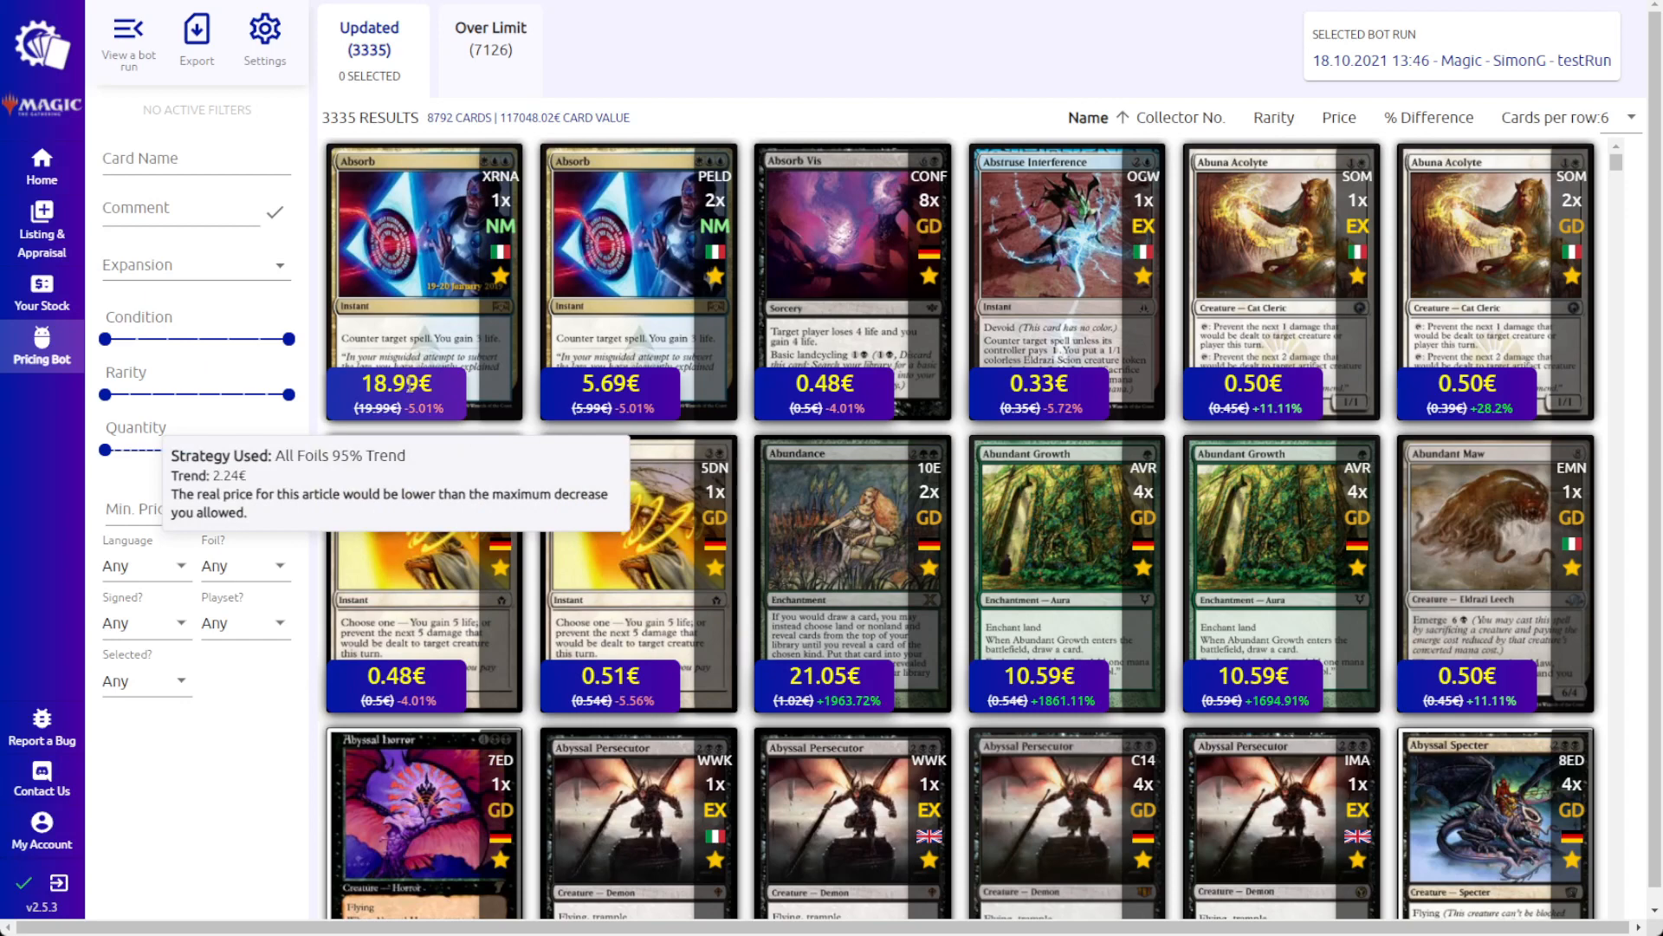
left_click(264, 571)
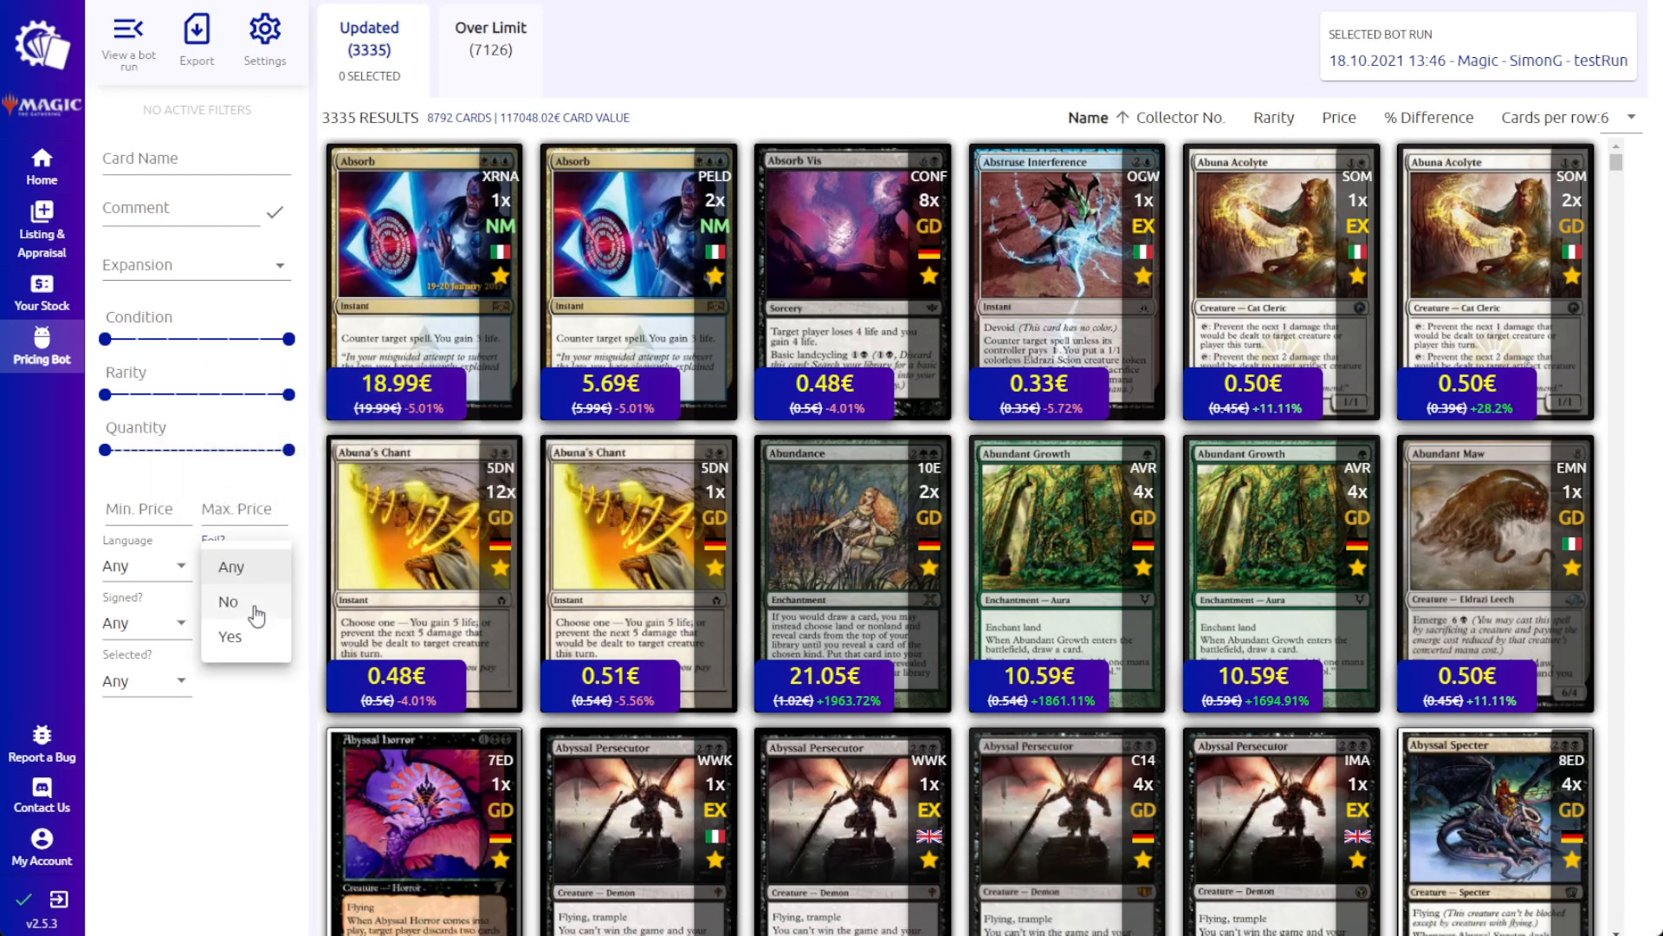
left_click(259, 637)
mouse_move(392, 400)
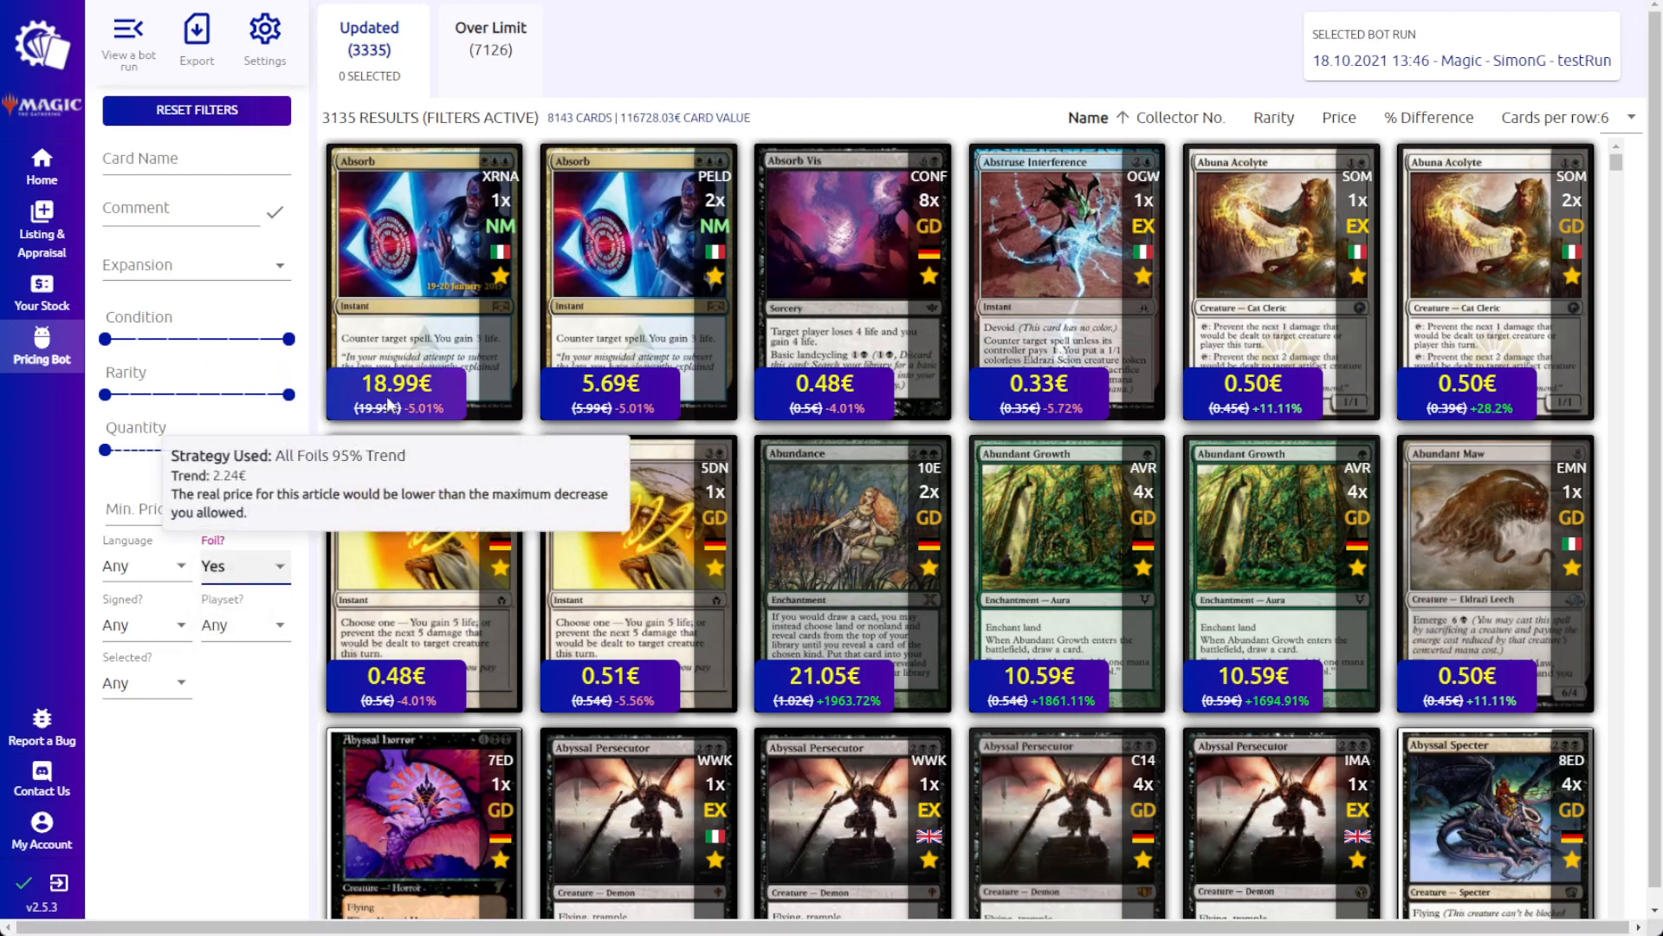
mouse_move(624, 383)
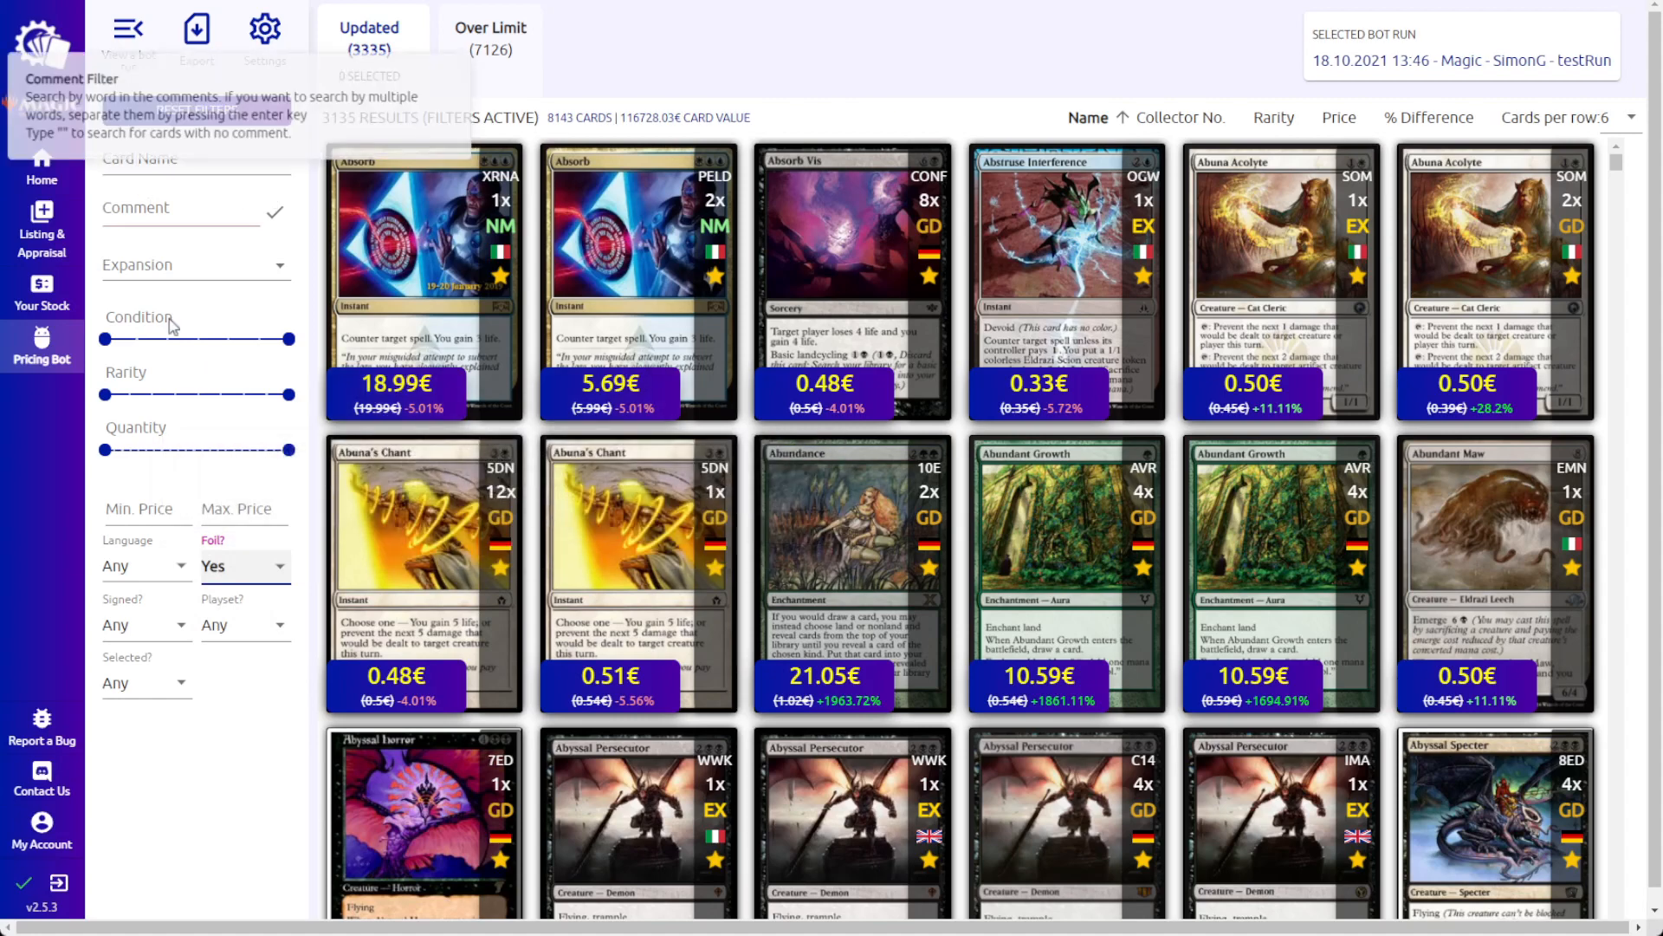
Narrow the foil filter to Japanese cards and check the strategy used for Anafenza, the Foremost among the over-limit articles.
left_click(176, 570)
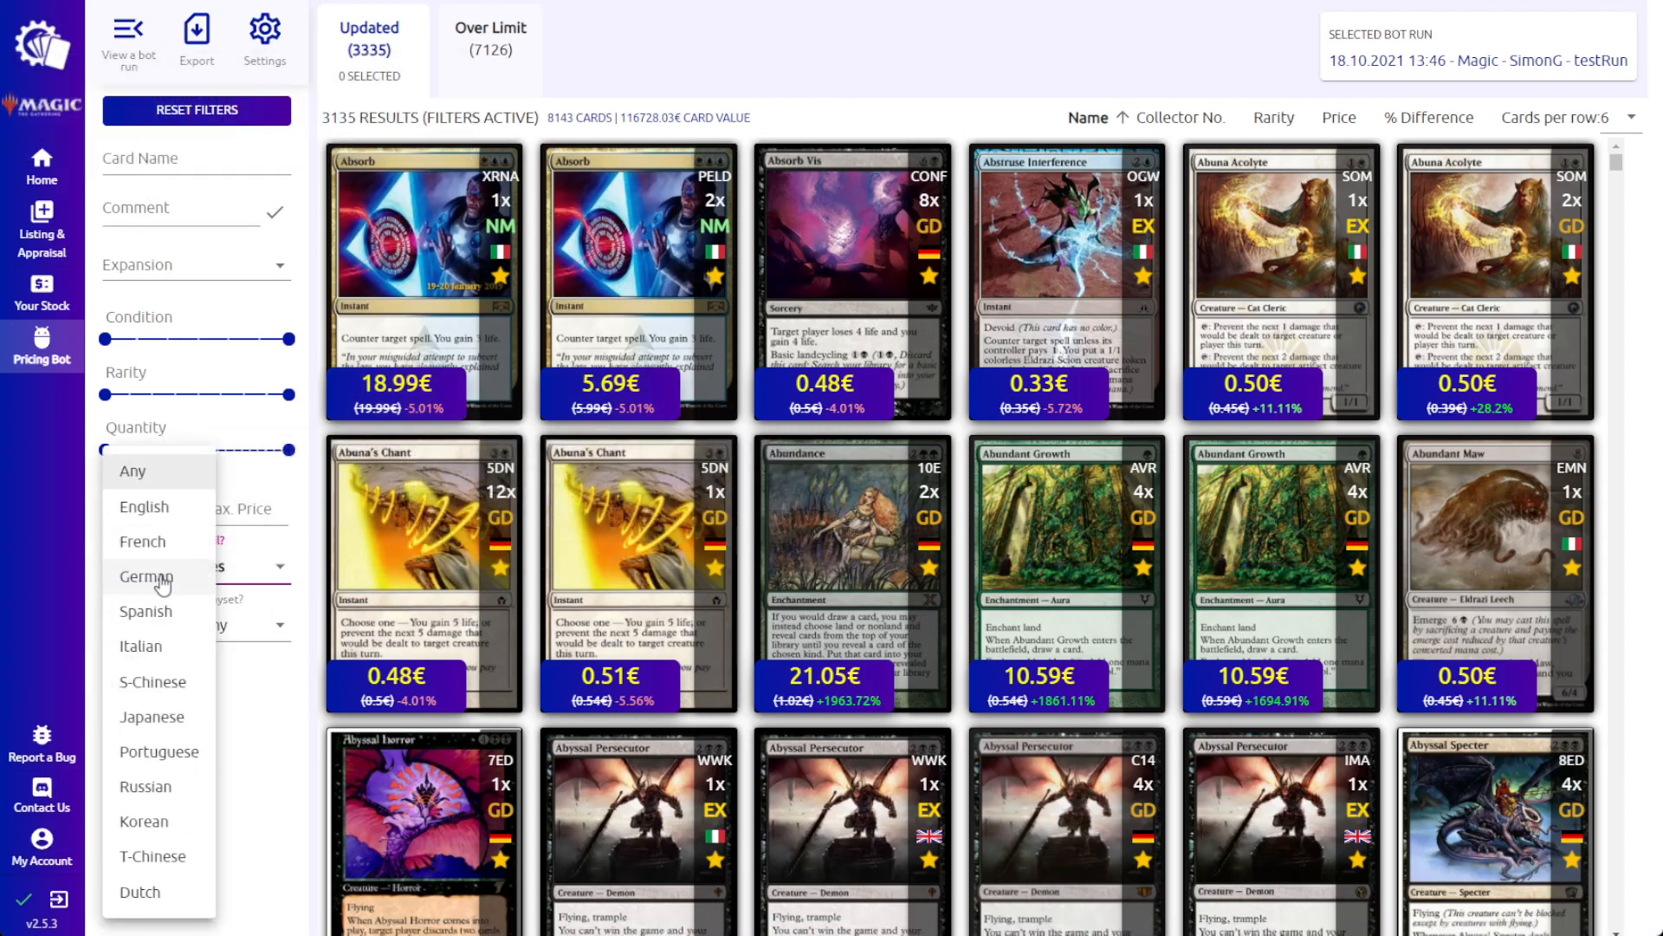
left_click(173, 719)
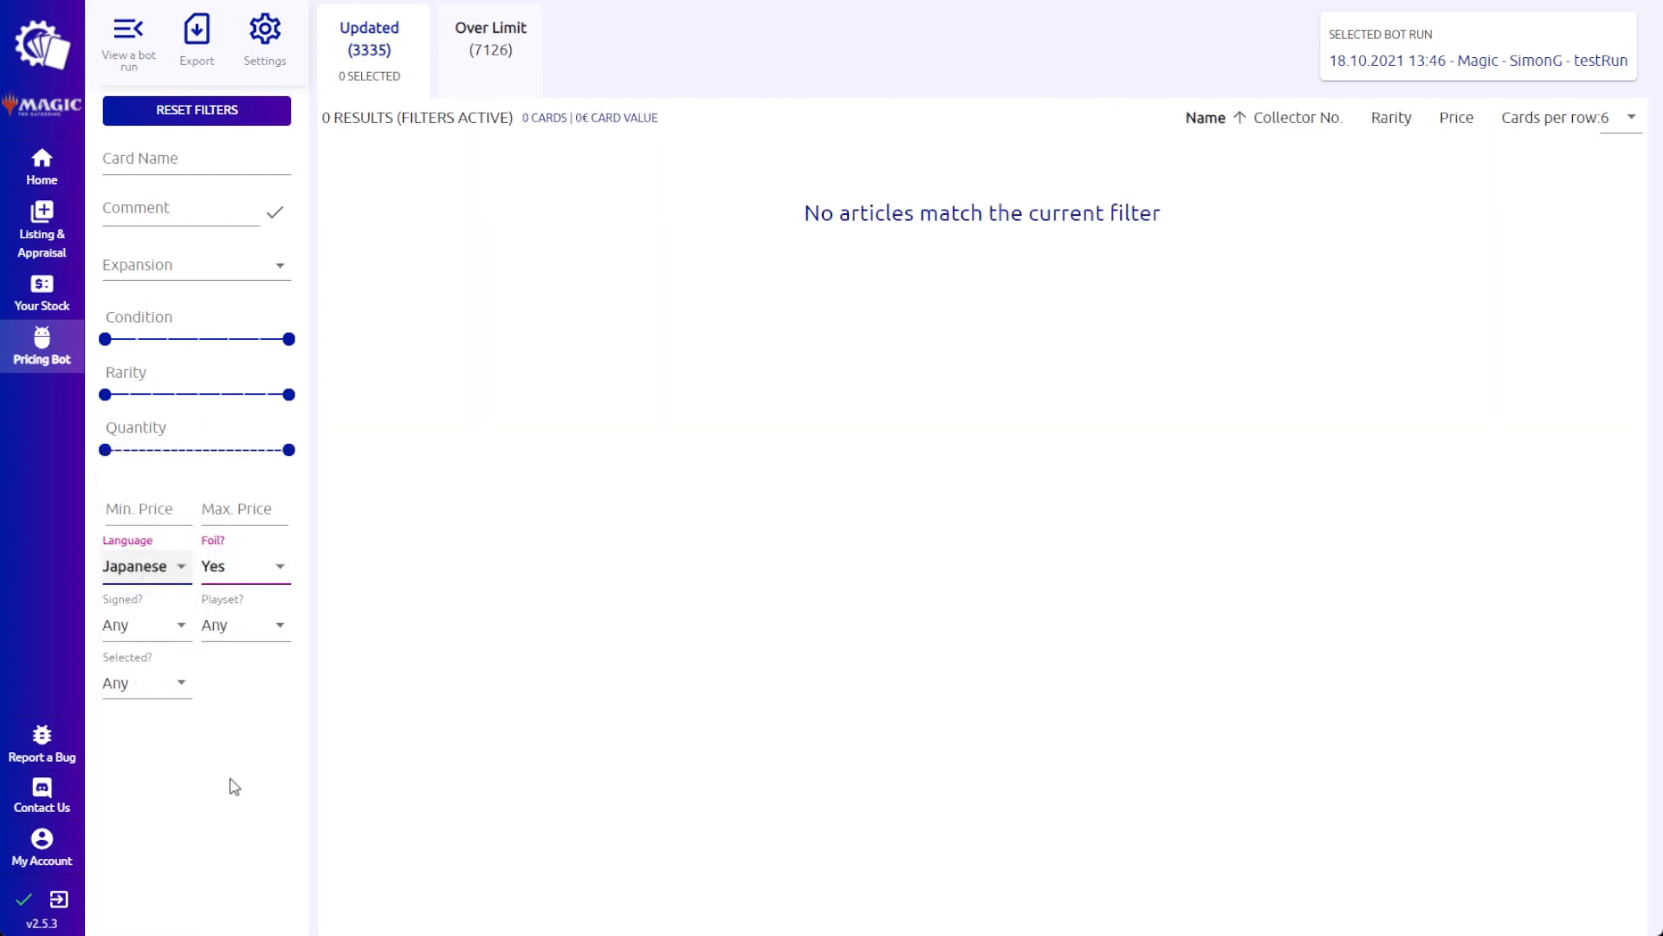
left_click(518, 59)
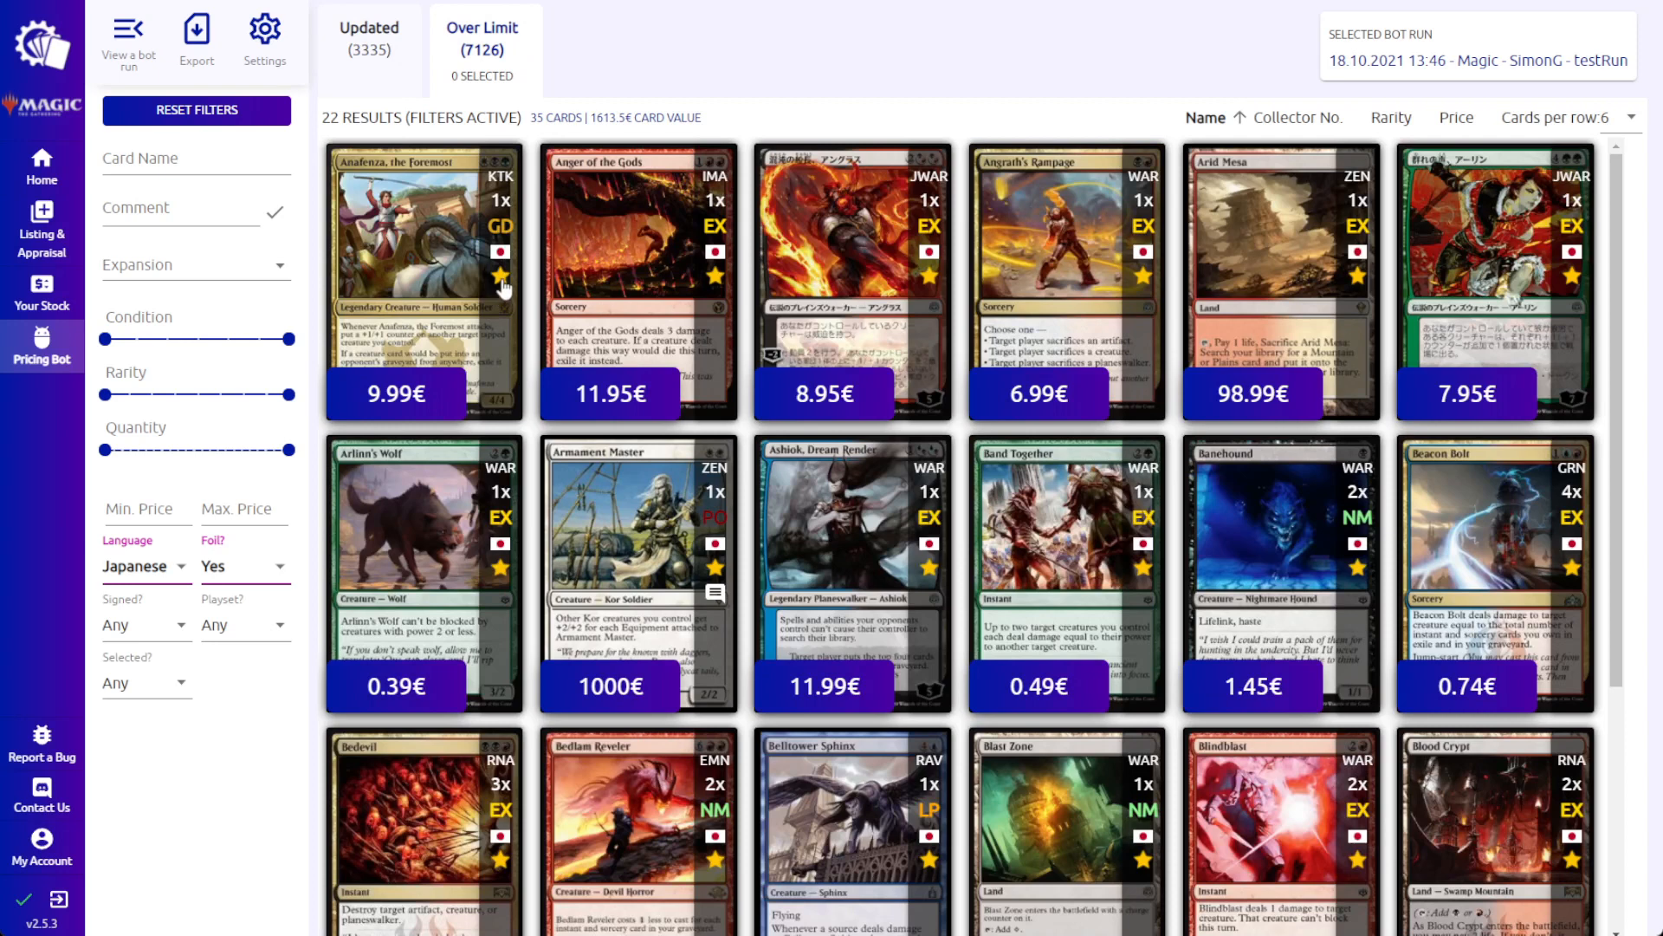
mouse_move(404, 402)
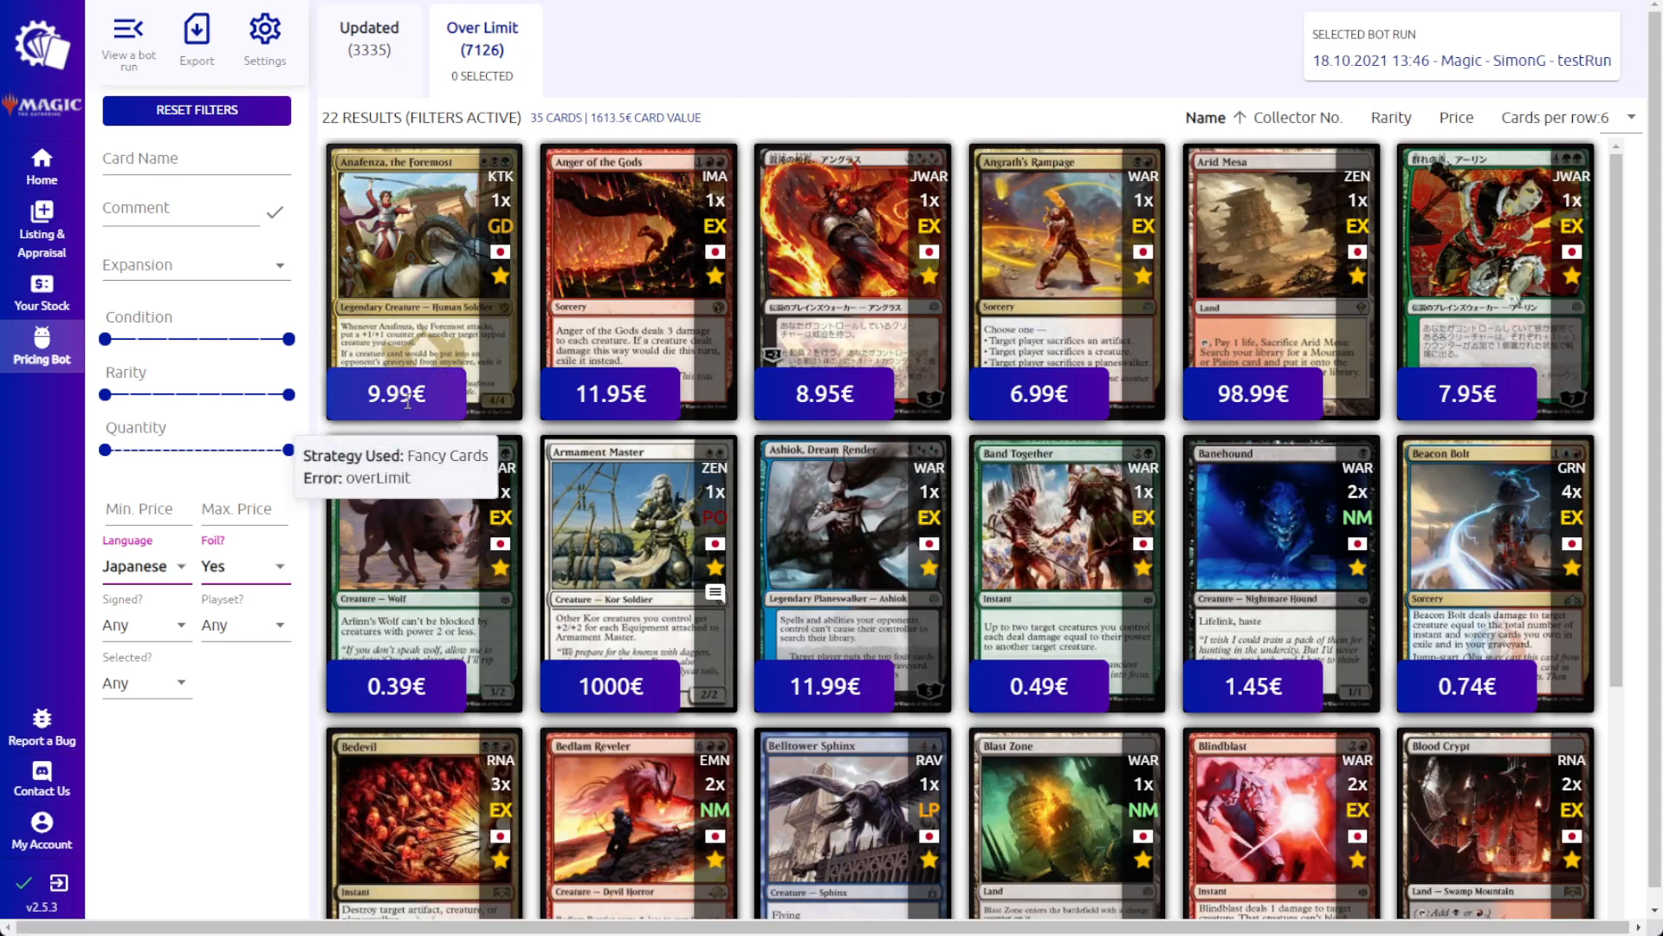
Filter the updated articles to Japanese non-foil cards and check the pricing details of Abyssal Horror.
left_click(371, 61)
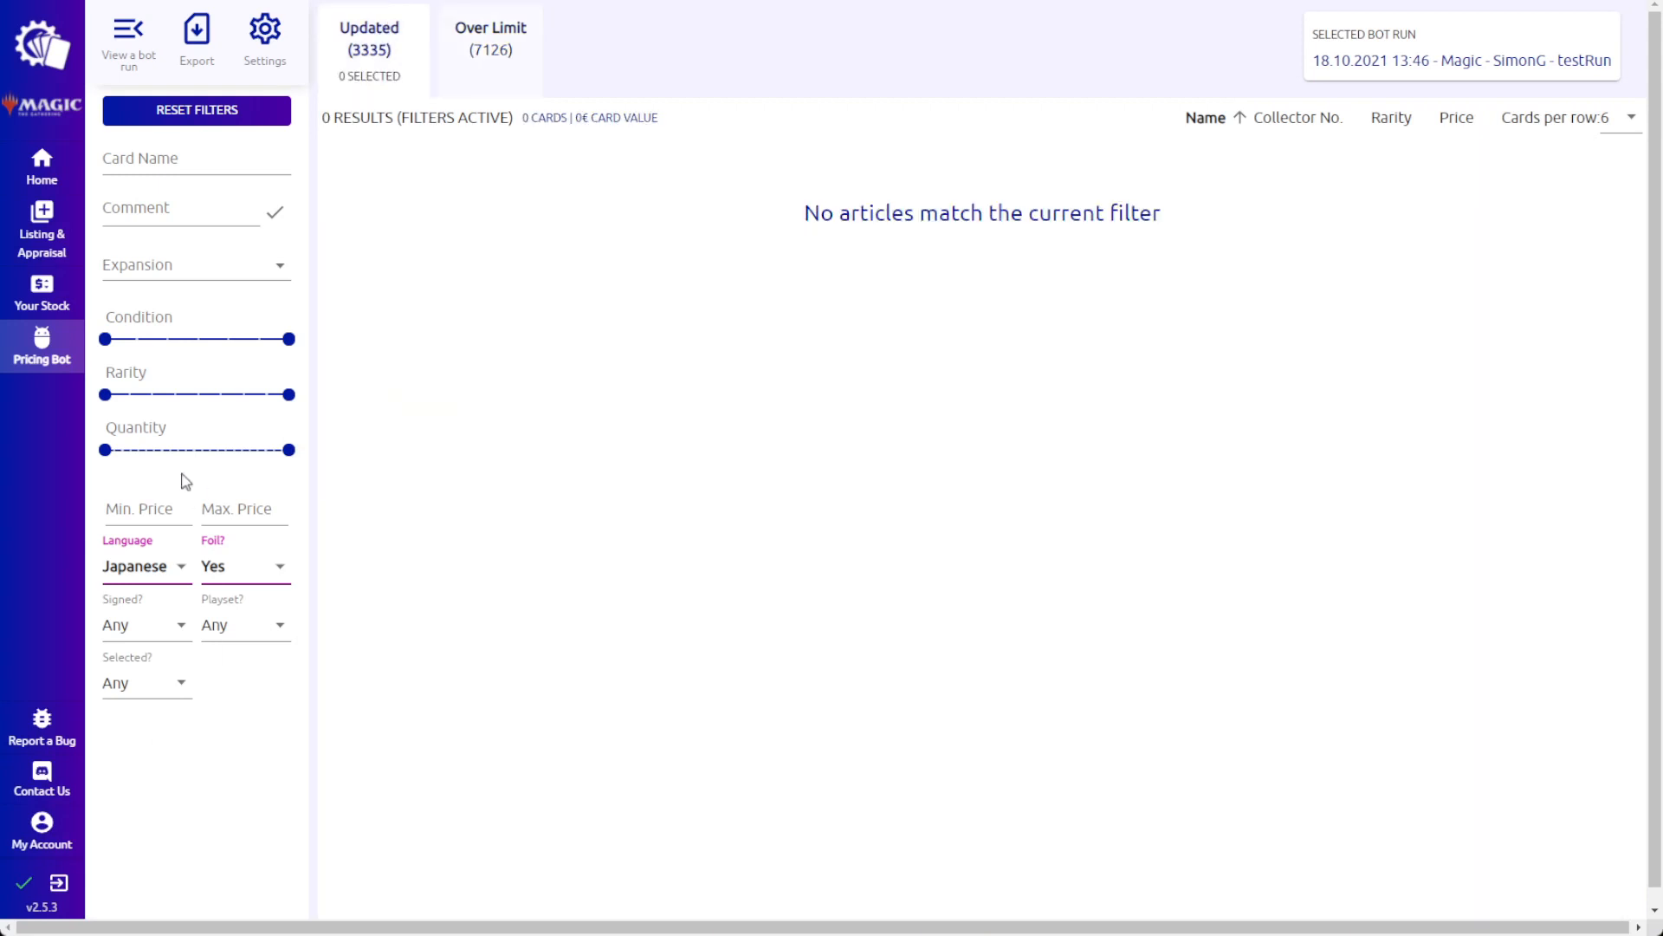
left_click(158, 563)
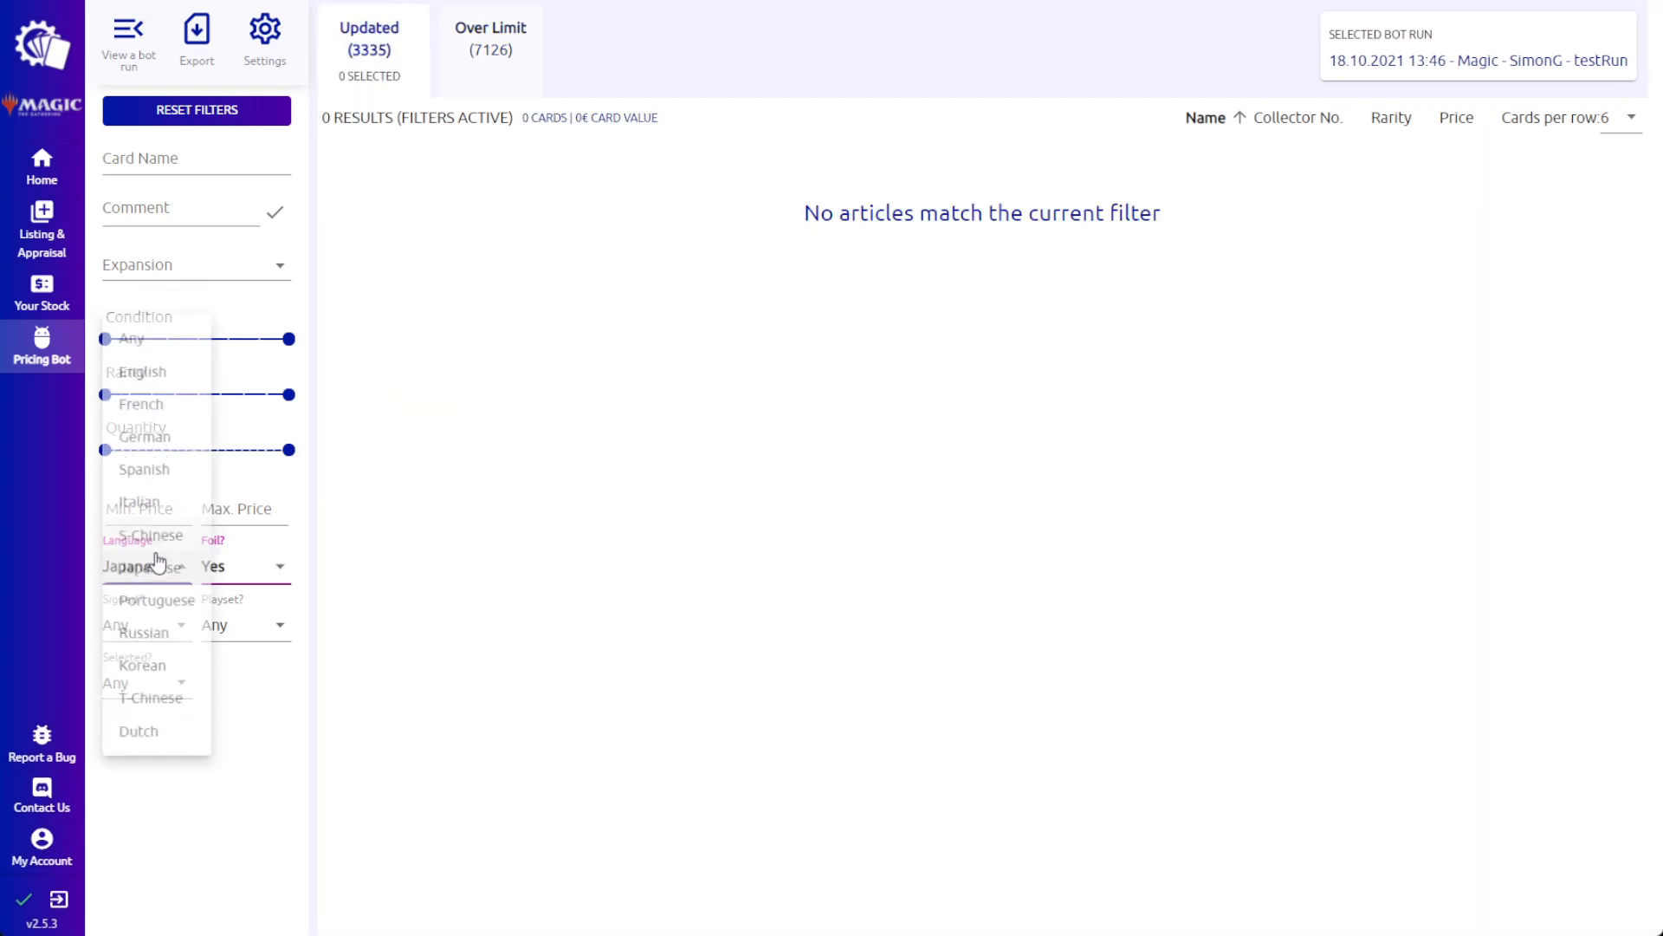
left_click(267, 731)
left_click(250, 568)
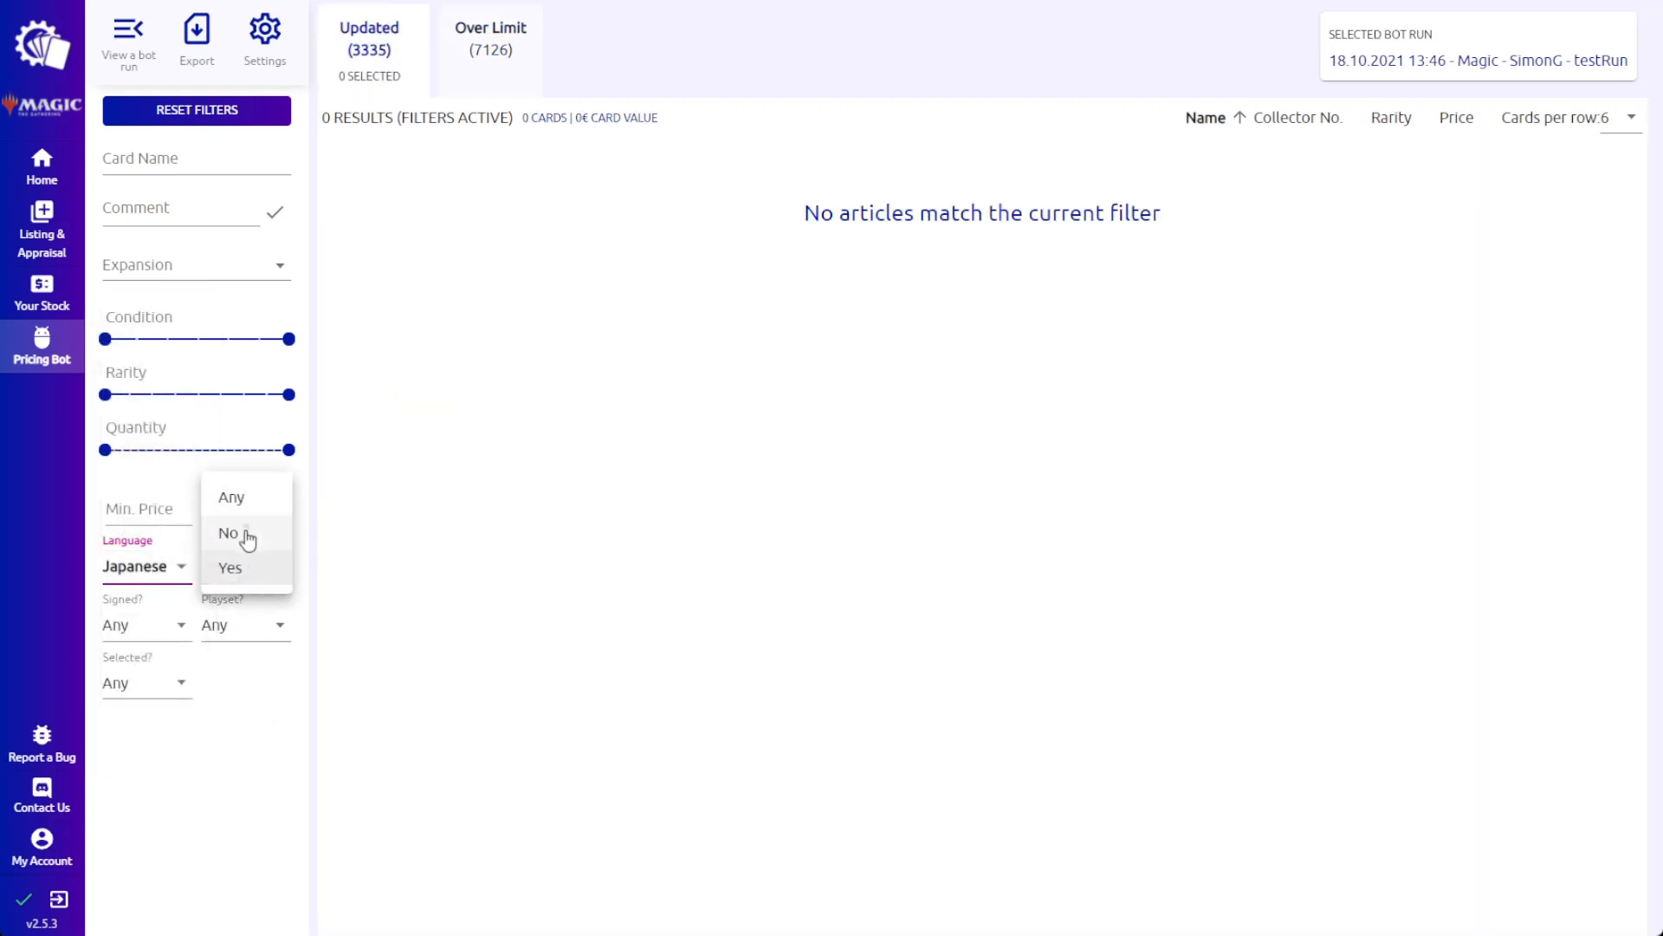
left_click(242, 532)
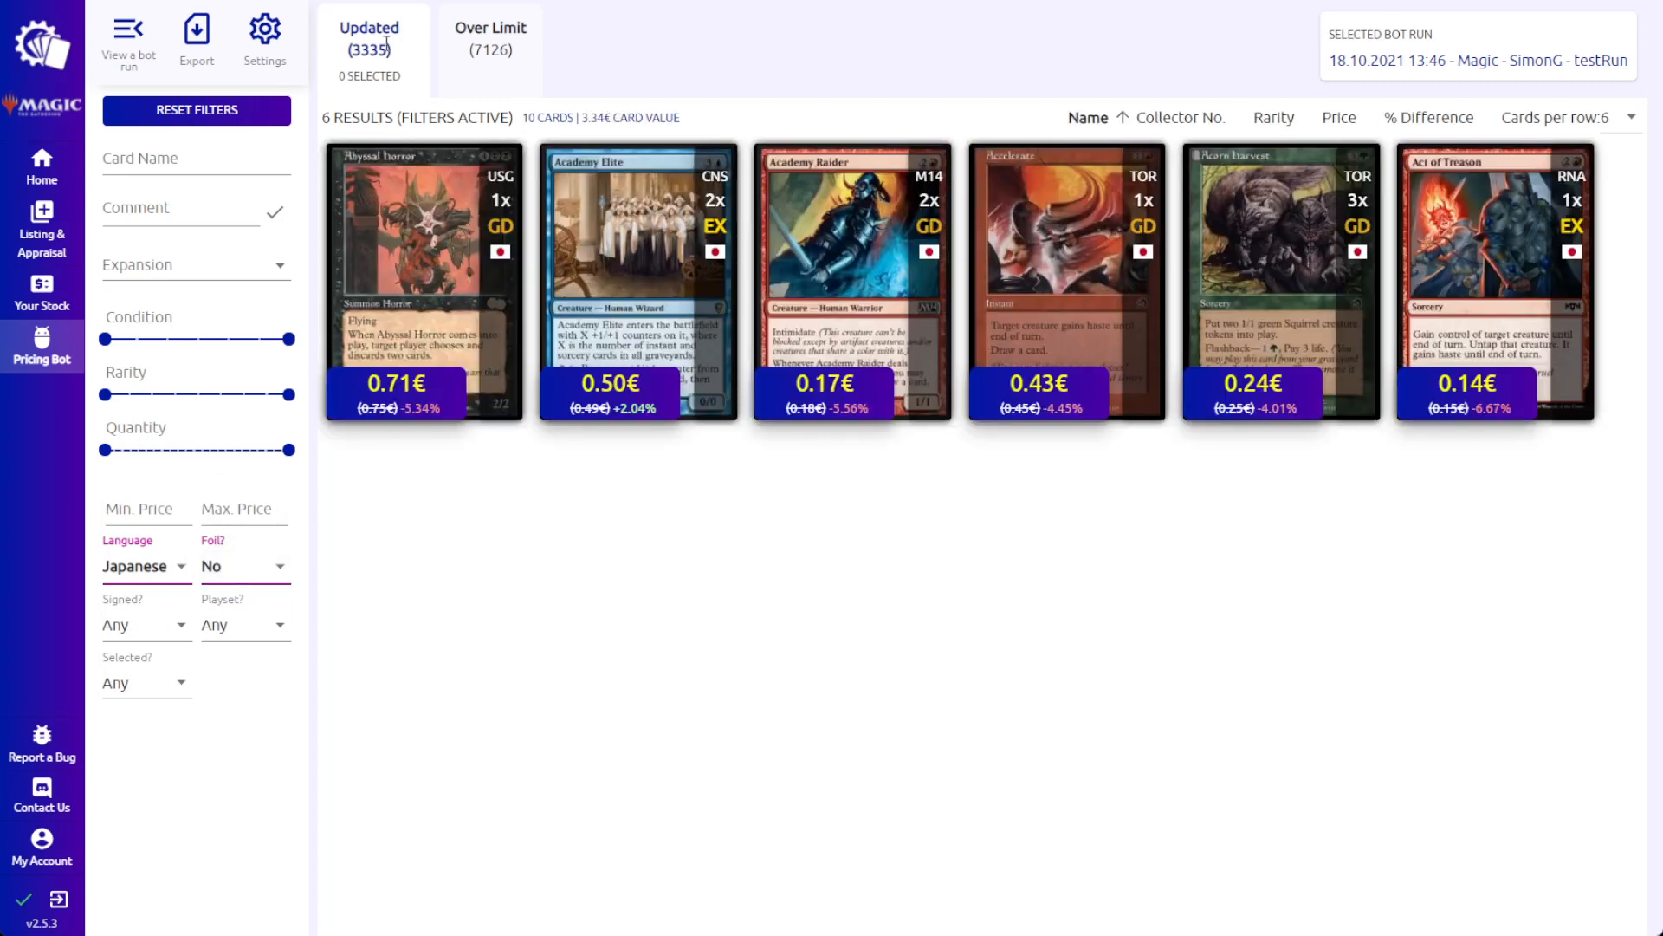
mouse_move(404, 383)
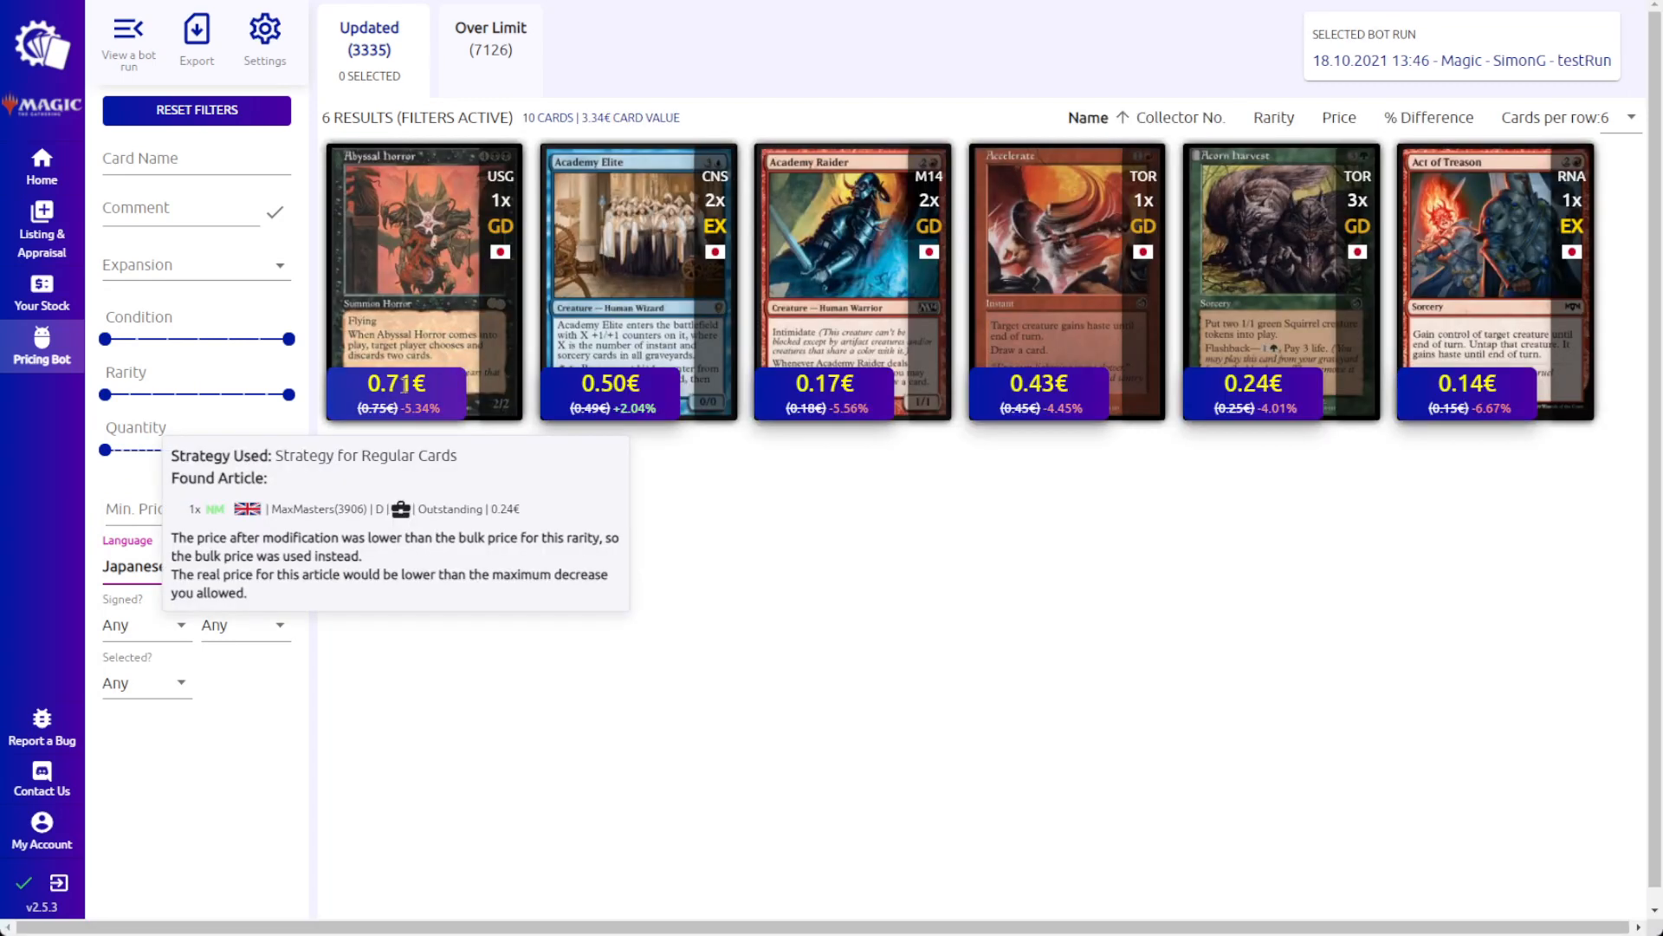
Open the Magic pricing bot settings and view the account's active program choices without changing the selection.
left_click(271, 35)
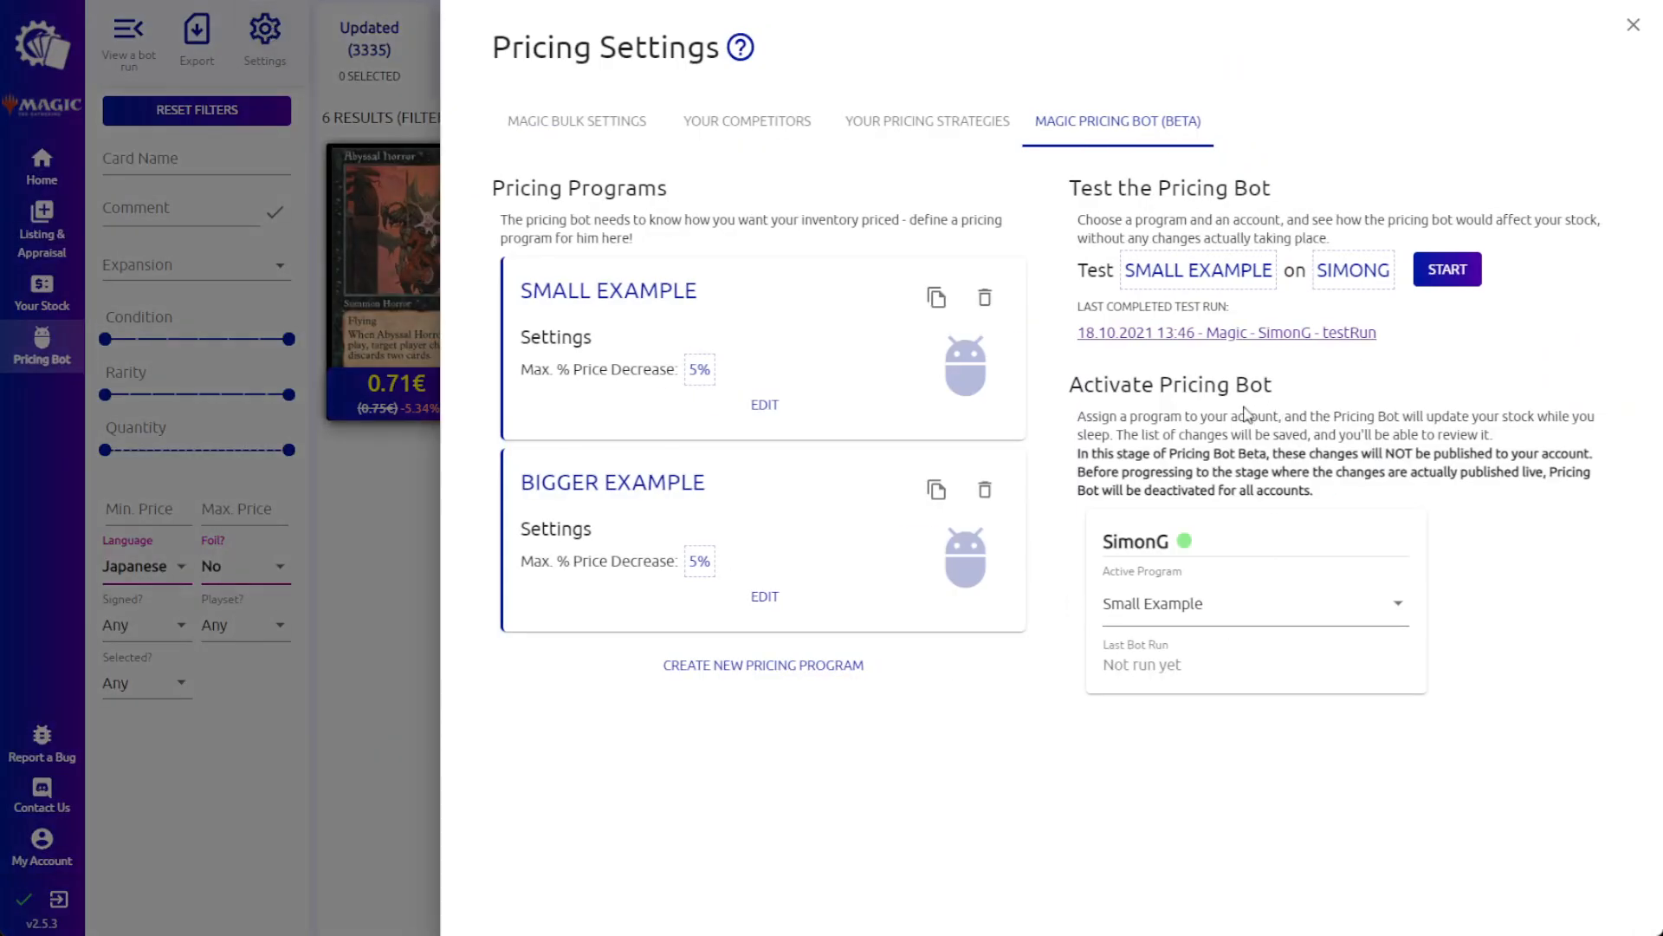
left_click(1221, 606)
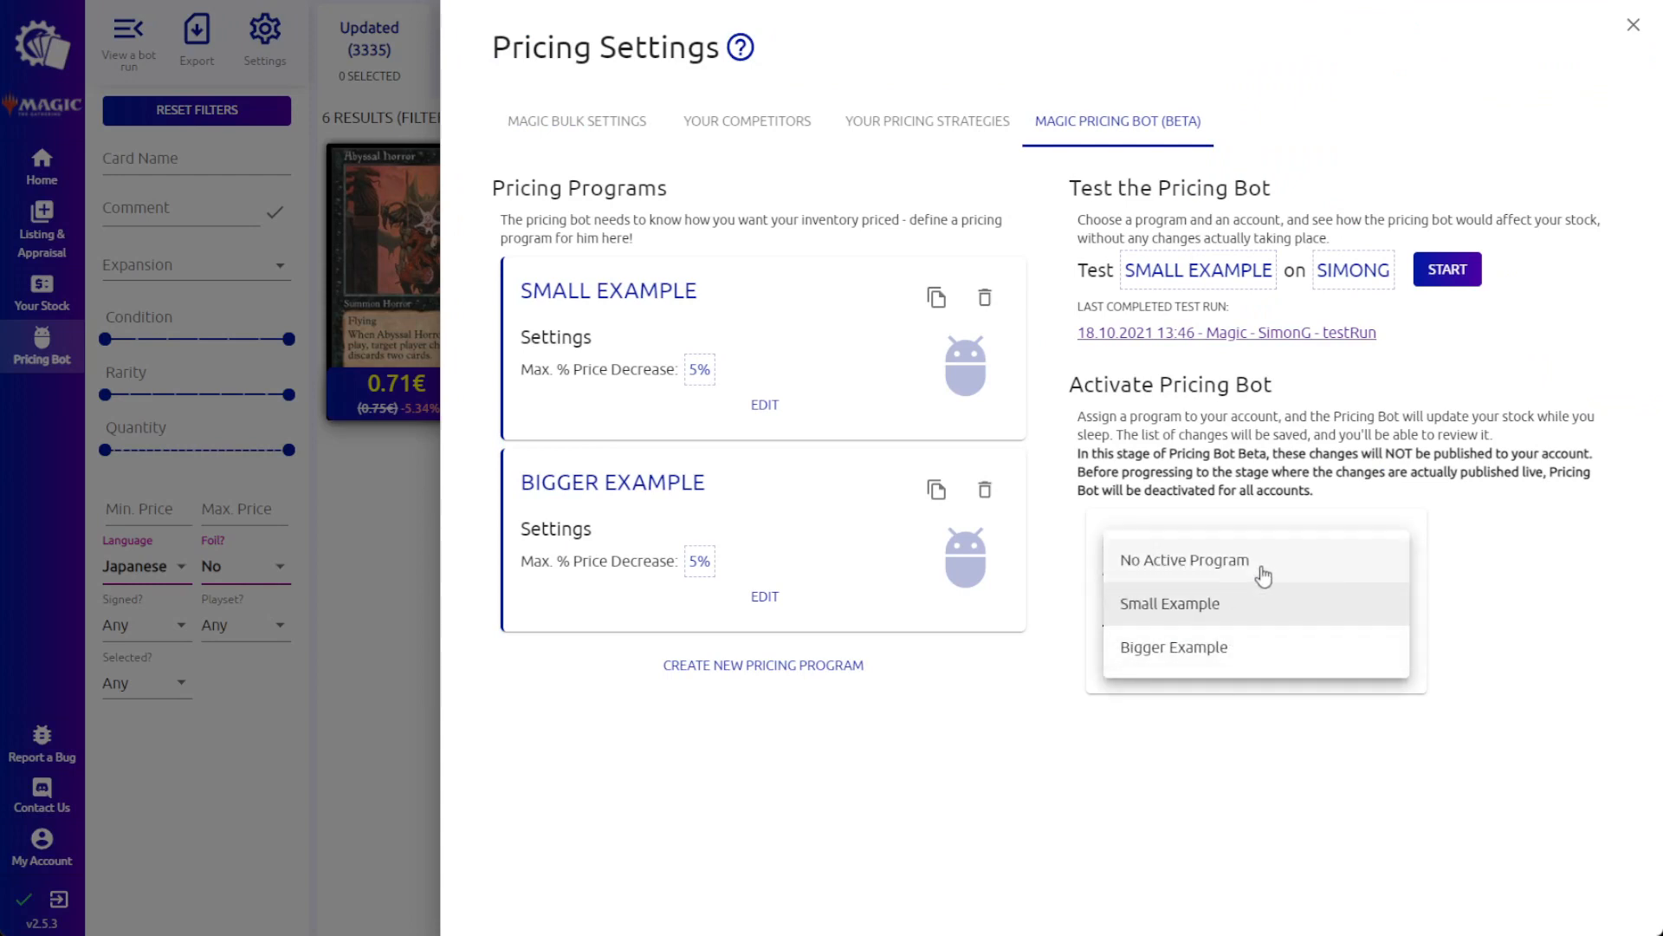
left_click(1345, 486)
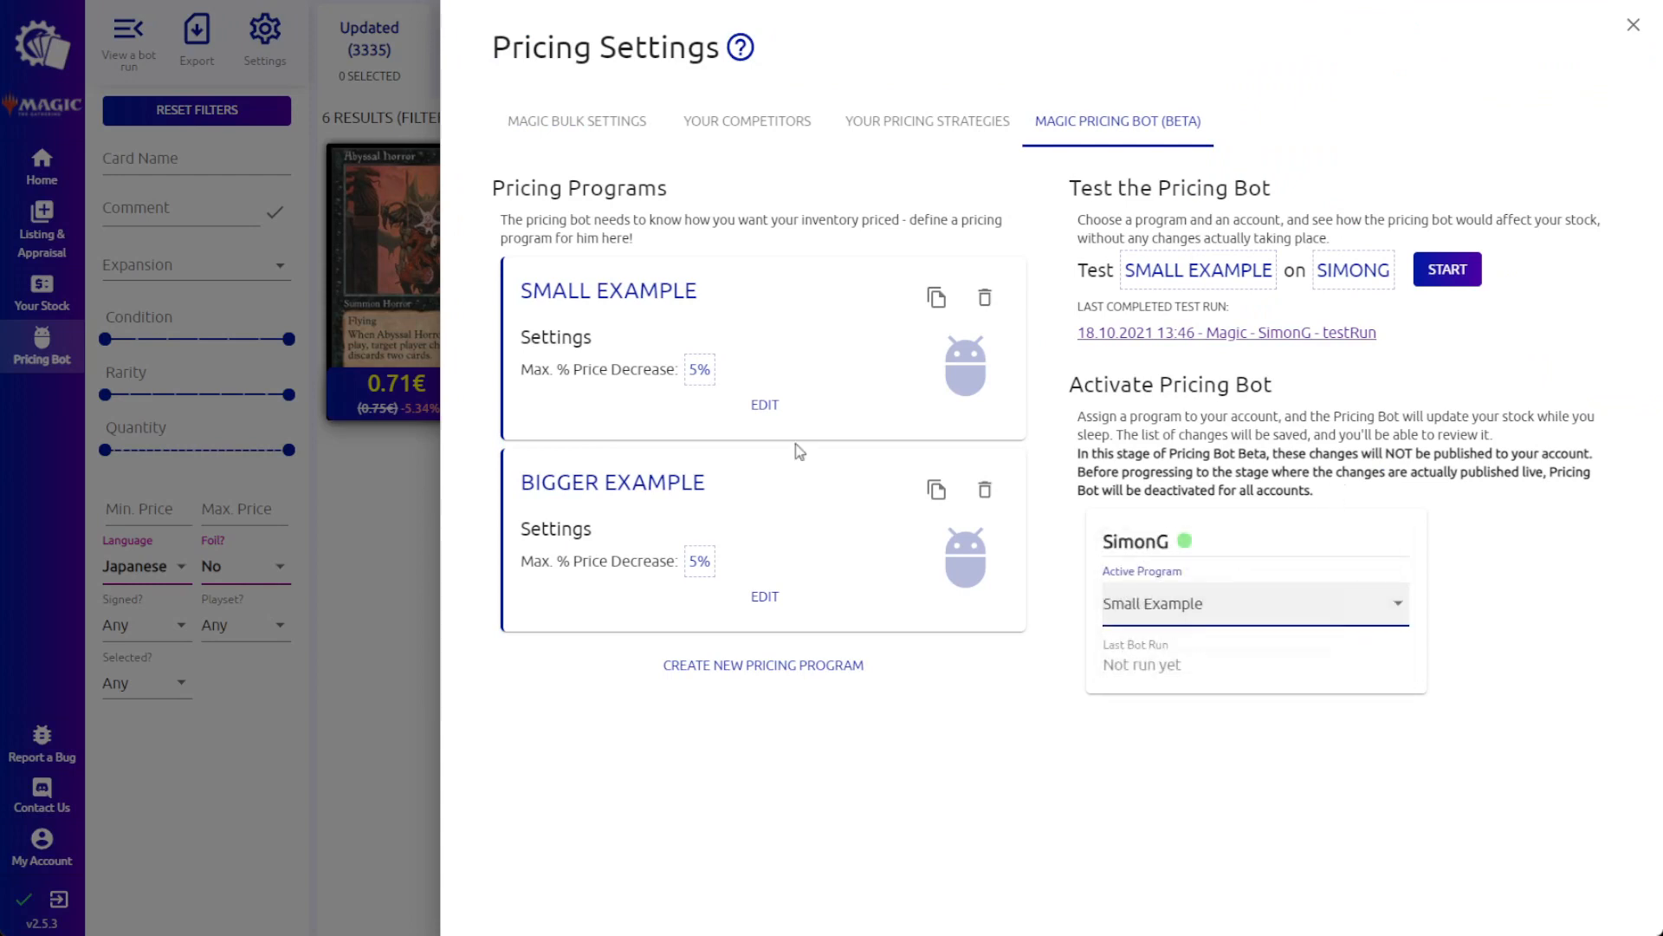
left_click(1424, 474)
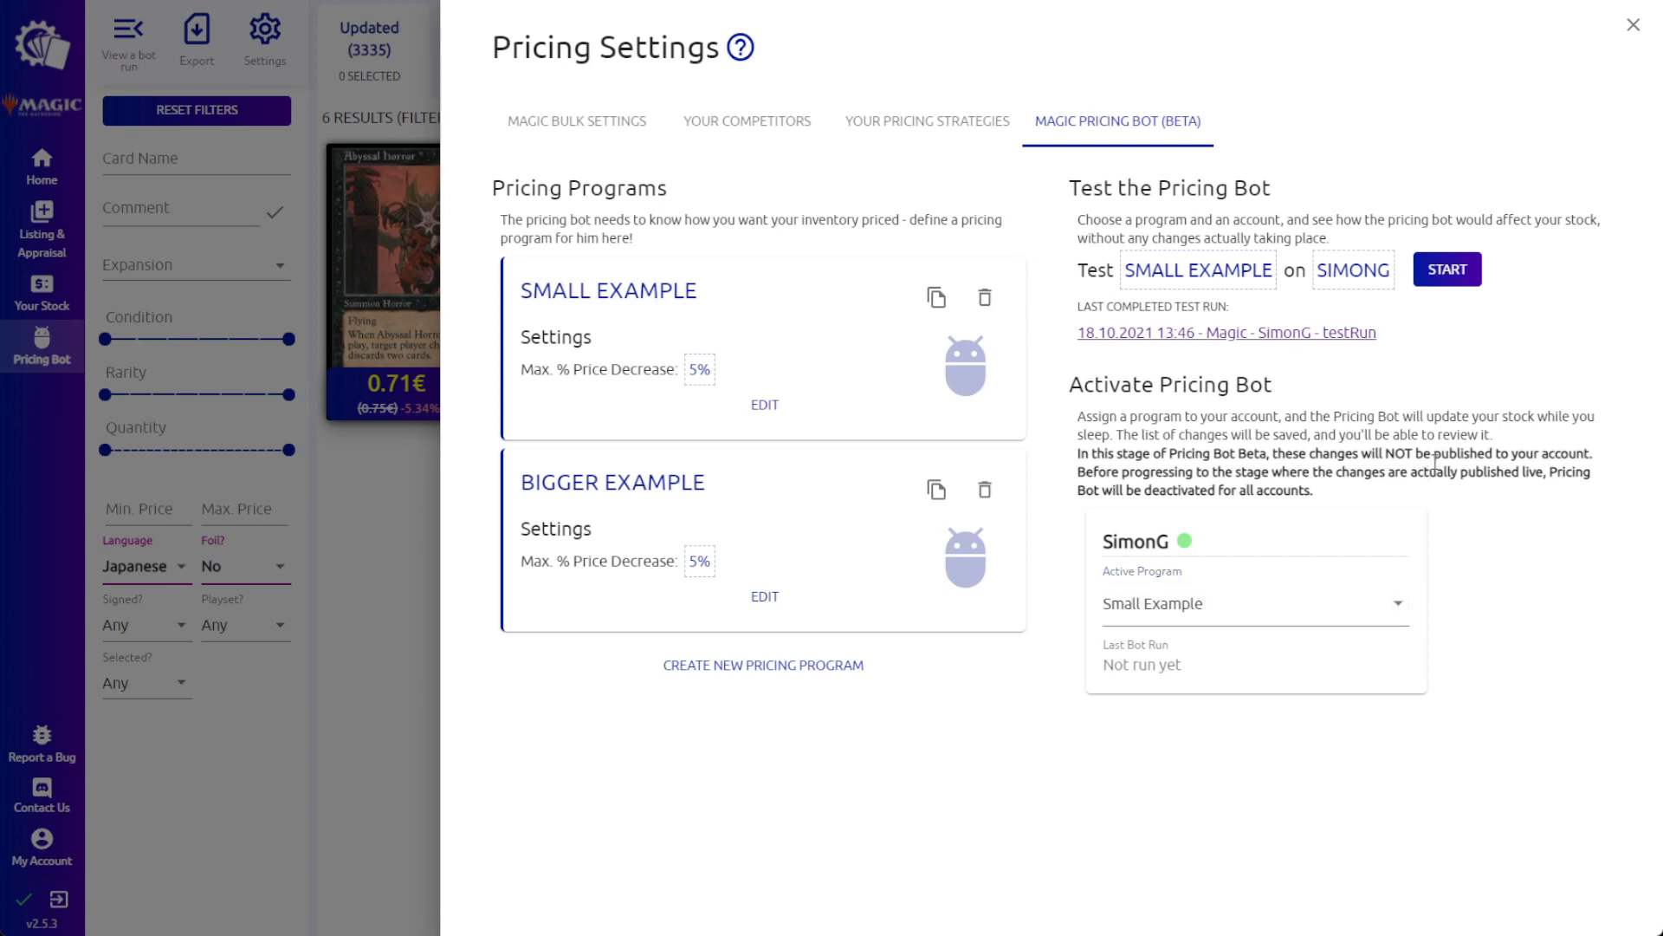